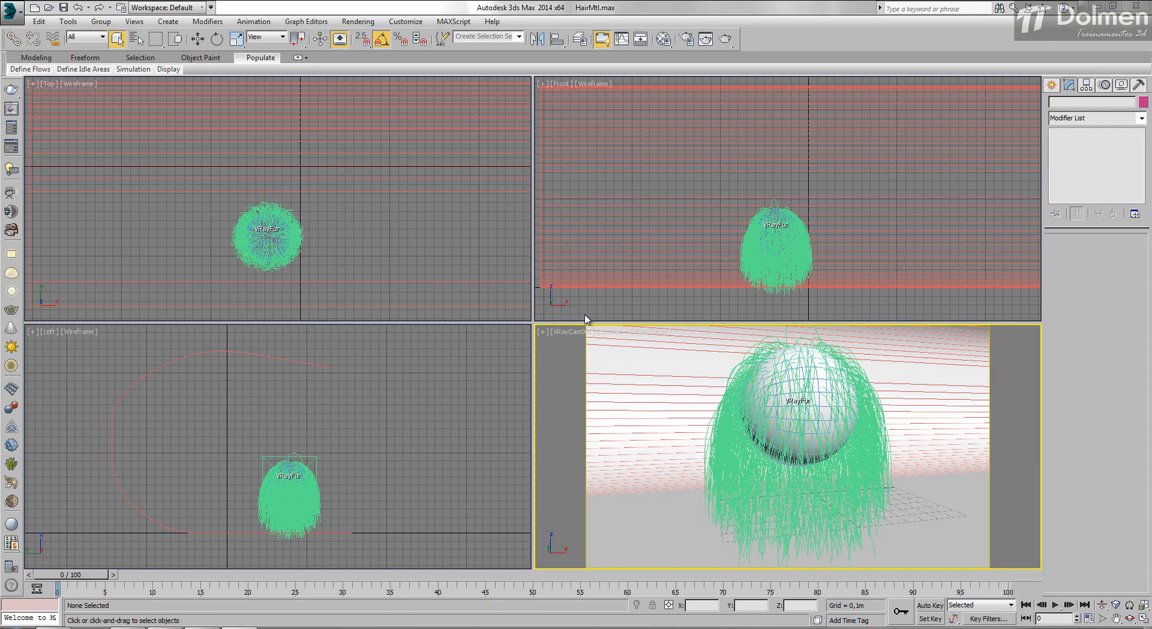
# - Render the camera view of the furry sphere and select the VRayFur001 object
pyautogui.click(725, 39)
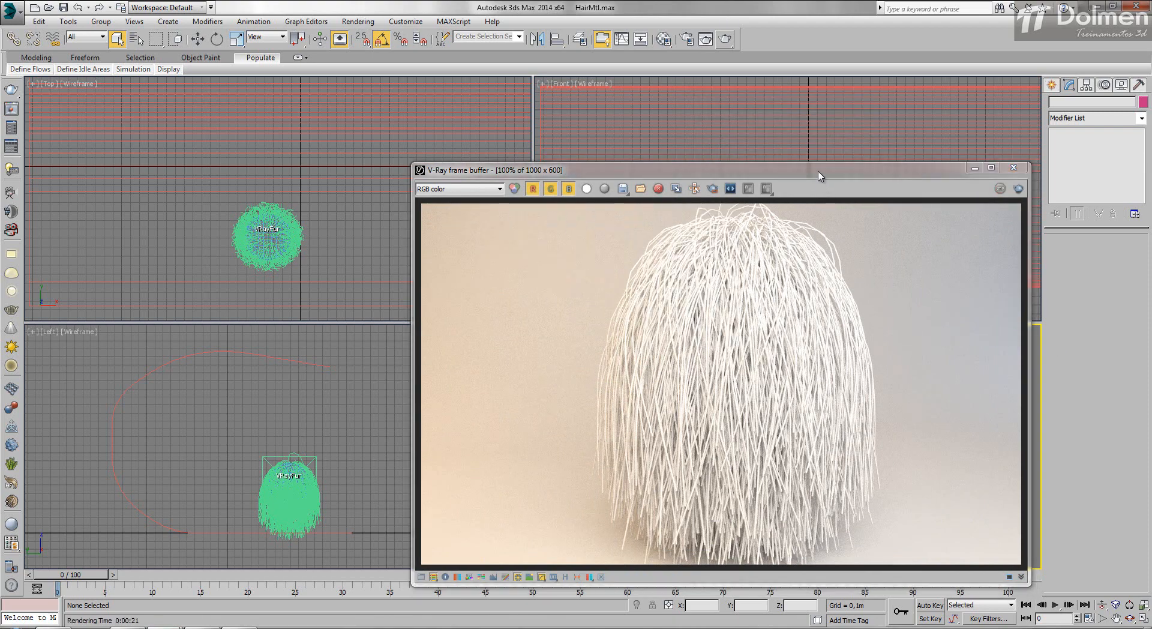
pyautogui.moveTo(820, 175); pyautogui.dragTo(813, 132)
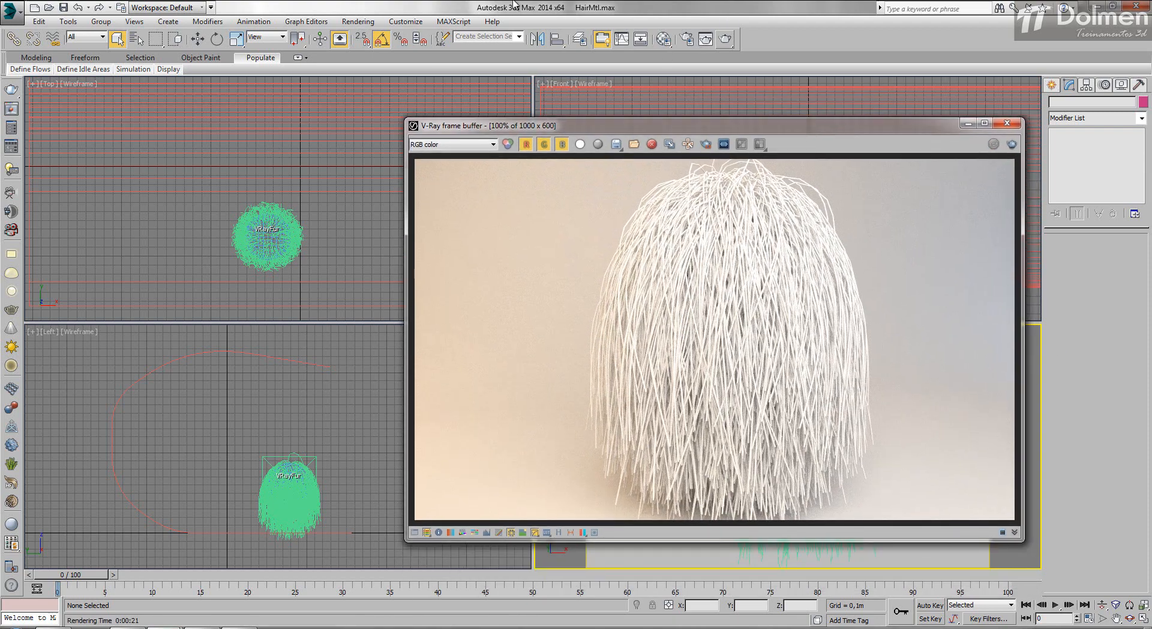
pyautogui.click(350, 218)
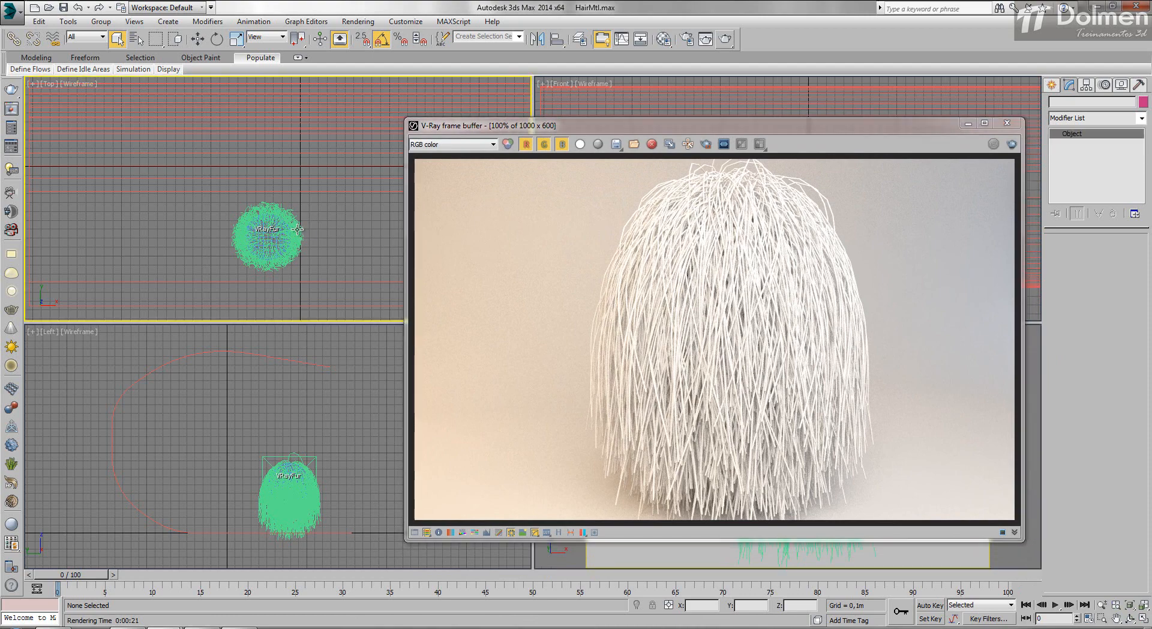
pyautogui.click(298, 228)
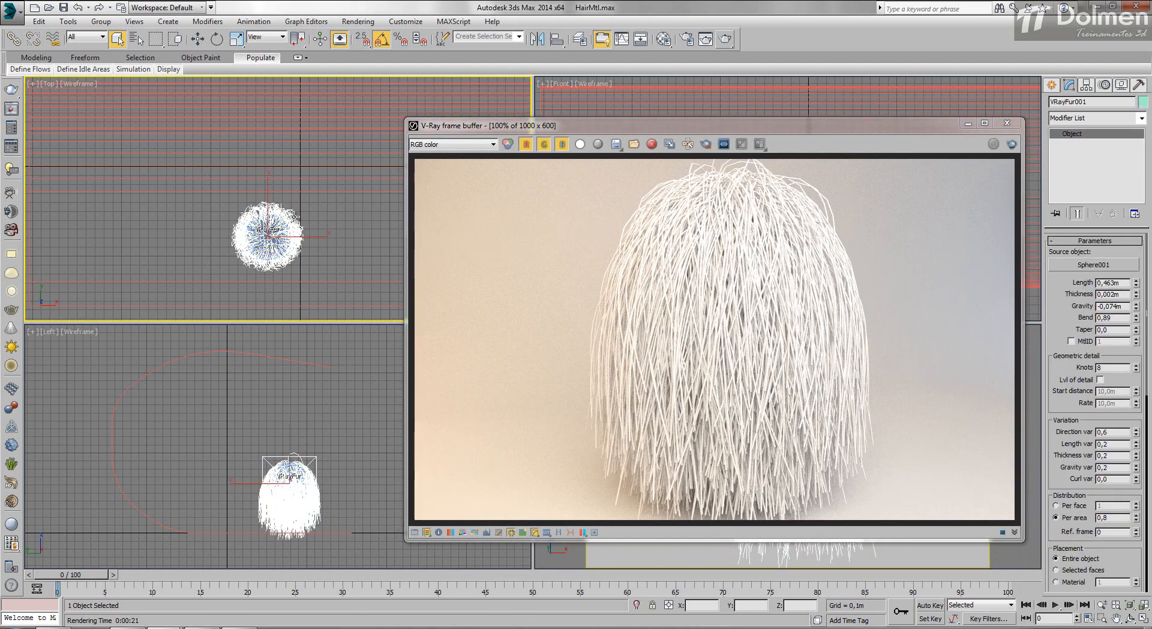
# - Change Material #3 to a VRayHairMtl, assign it to the fur, and render the camera view
pyautogui.click(663, 39)
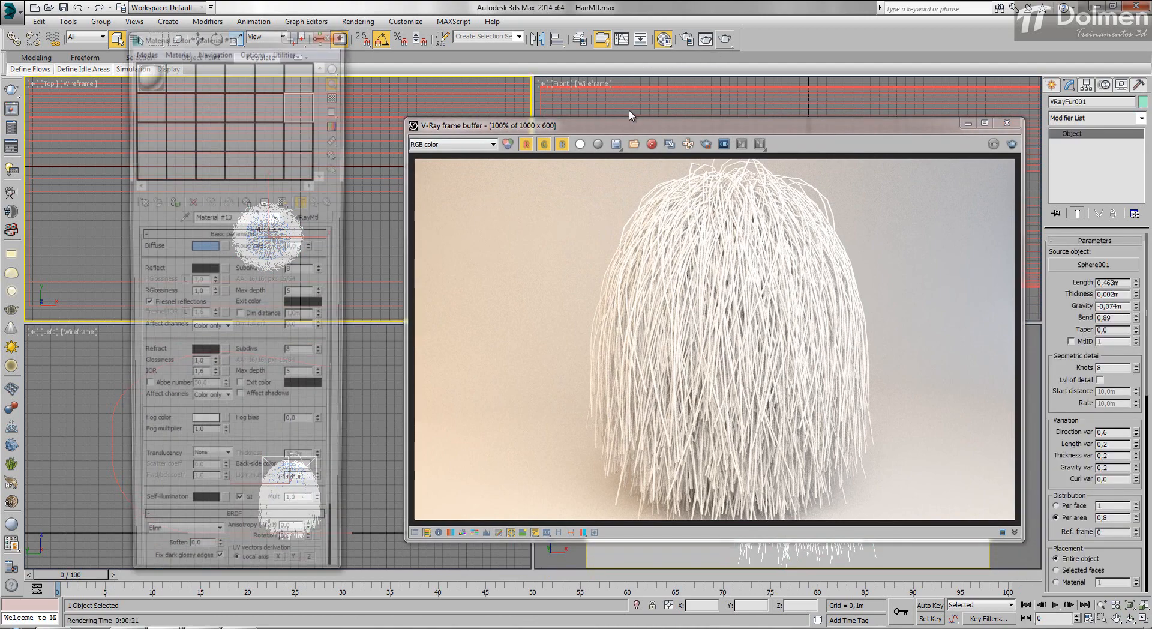
pyautogui.click(208, 74)
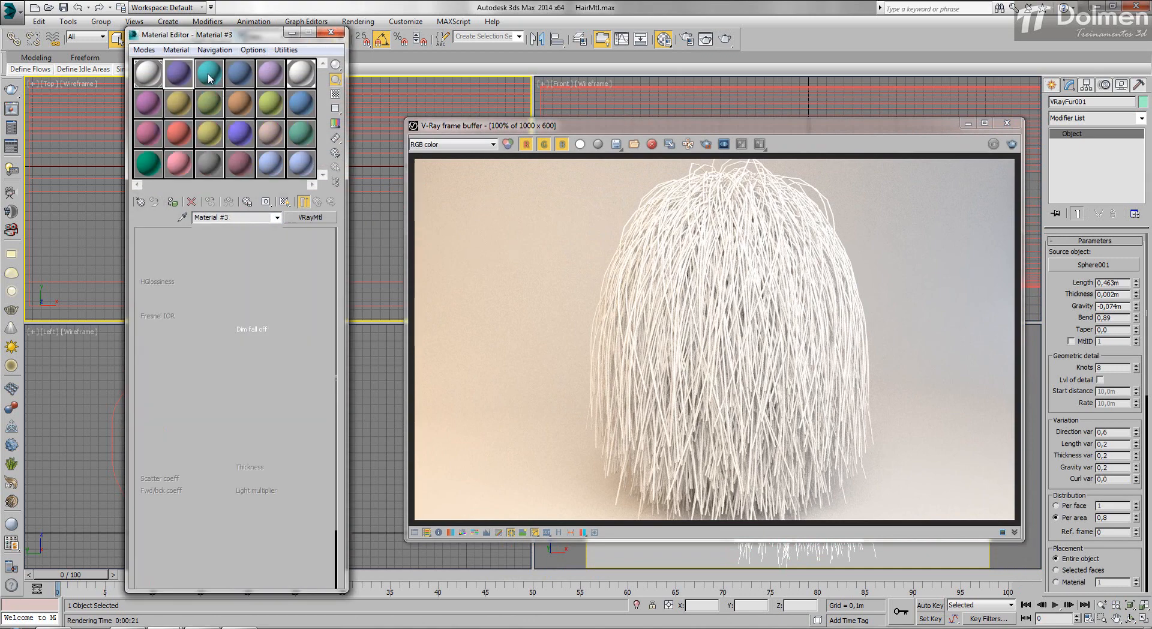
pyautogui.click(306, 219)
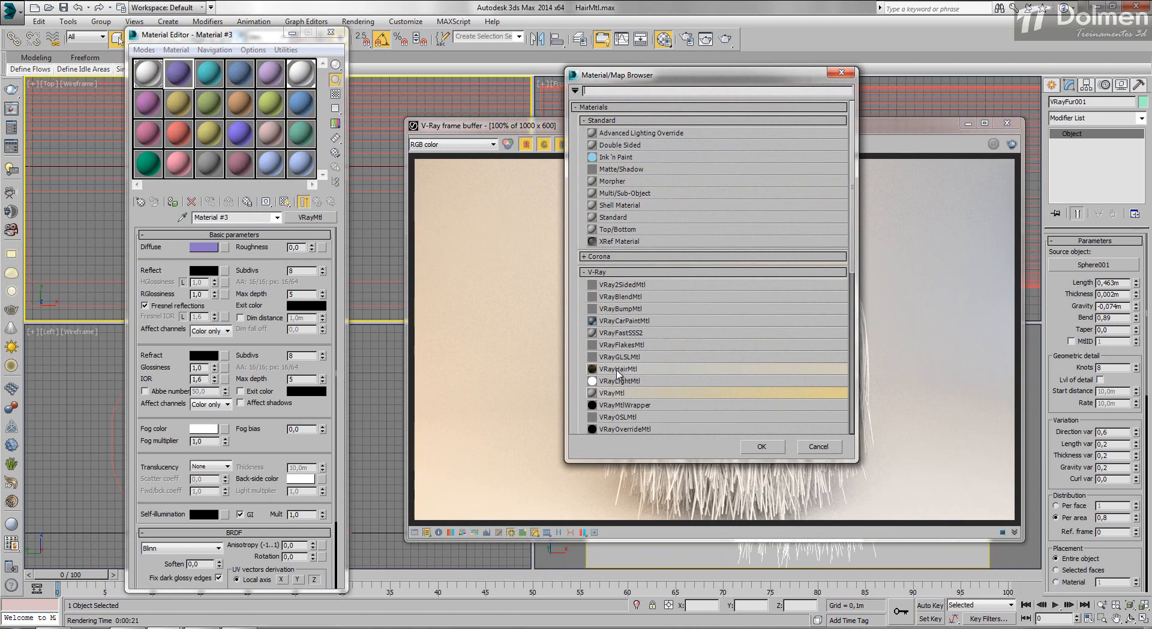
pyautogui.doubleClick(624, 369)
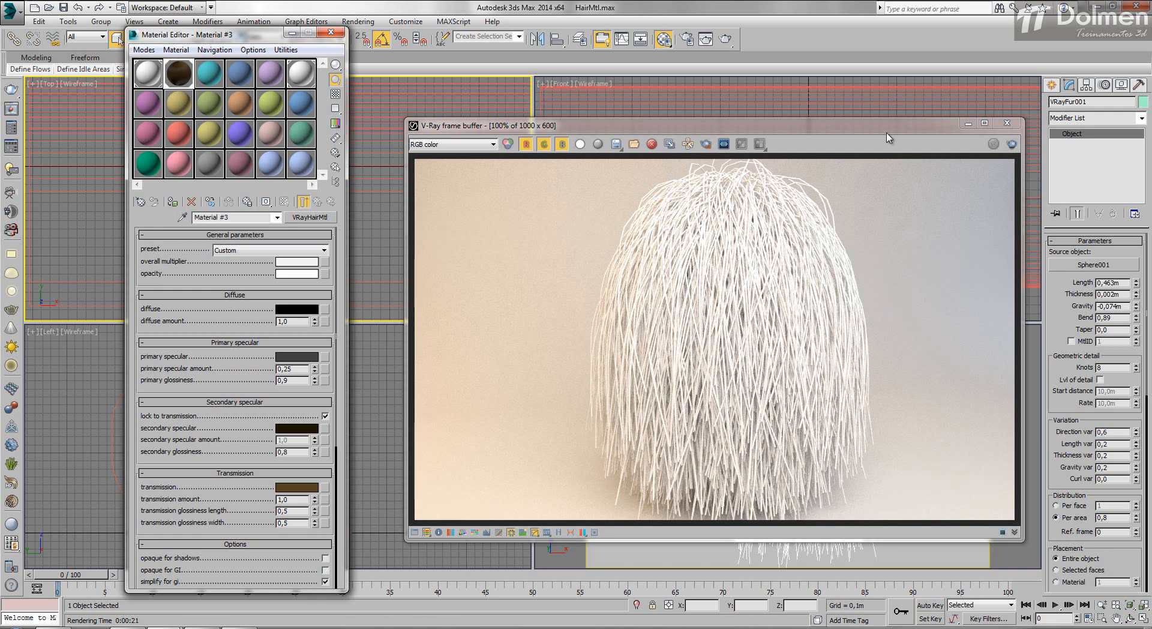
pyautogui.rightClick(1032, 374)
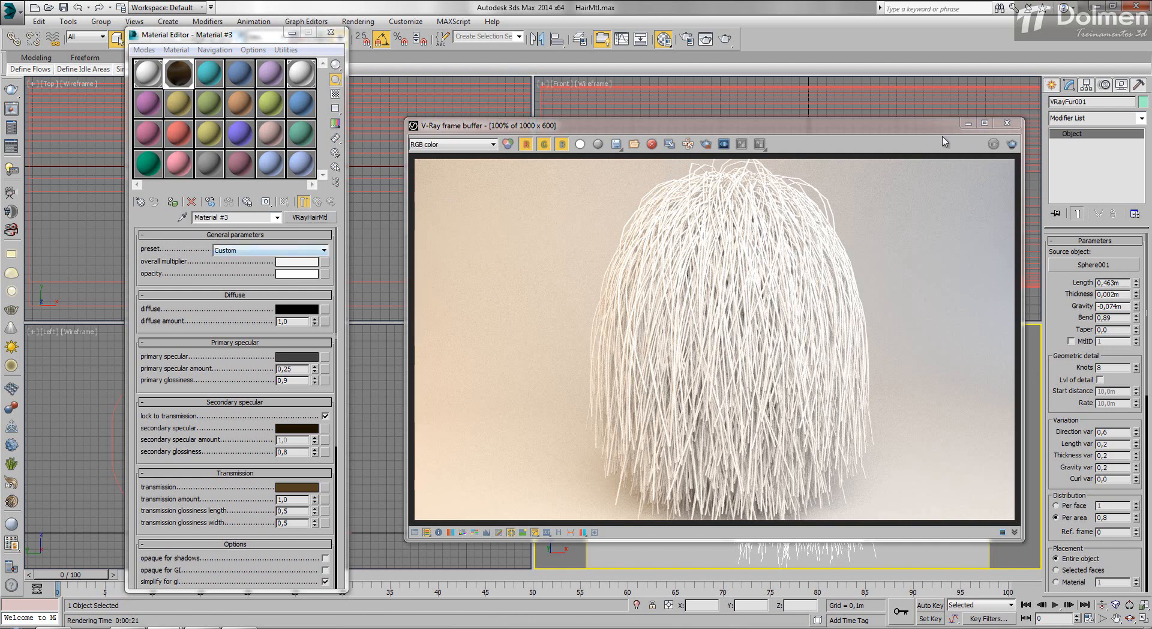
pyautogui.click(1012, 144)
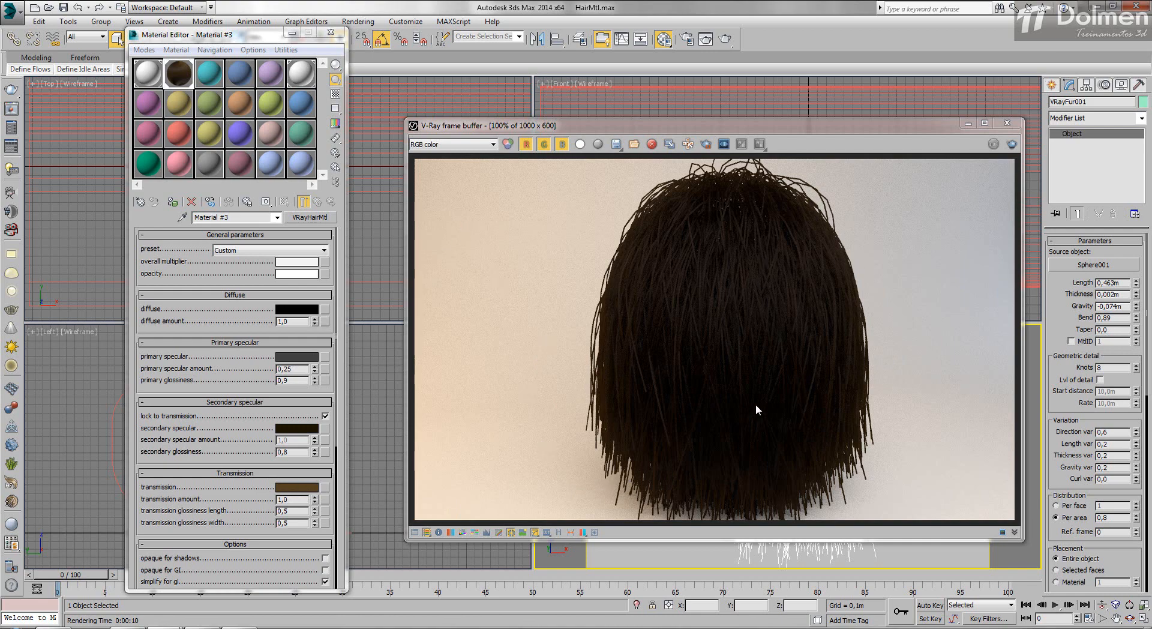
# - Set the hair material's diffuse colour to blue (RGB 54, 69, 146), checked with a render, and its primary specular amount to 0,8
pyautogui.click(288, 315)
pyautogui.click(300, 126)
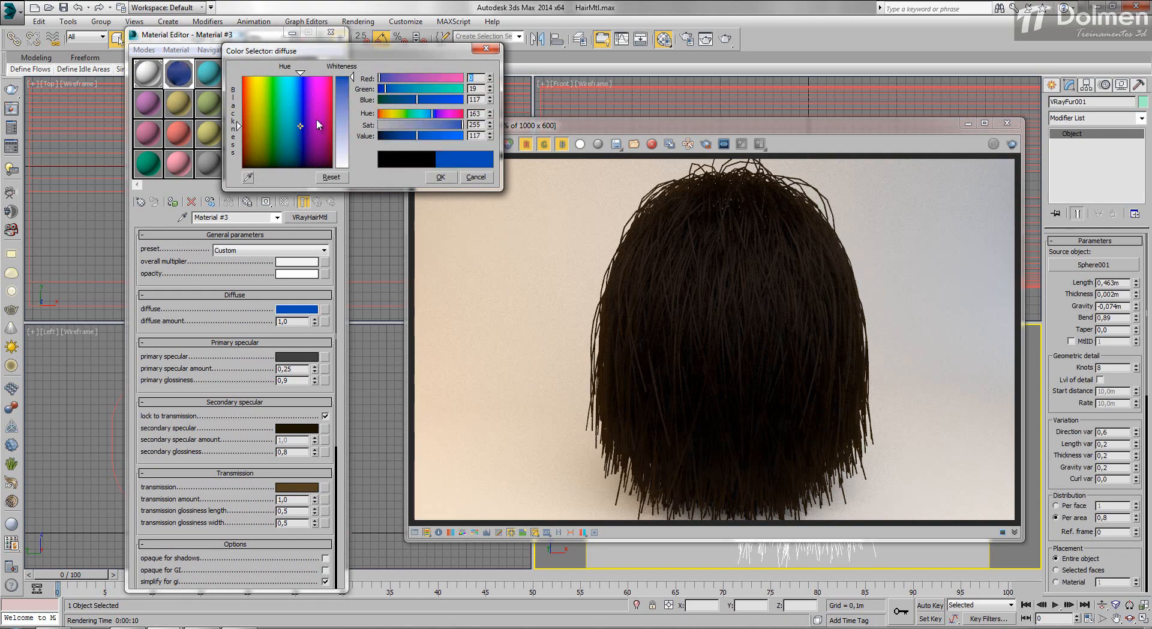
pyautogui.moveTo(344, 105)
pyautogui.mouseDown()
pyautogui.moveTo(351, 120)
pyautogui.moveTo(349, 96)
pyautogui.moveTo(348, 112)
pyautogui.mouseUp()
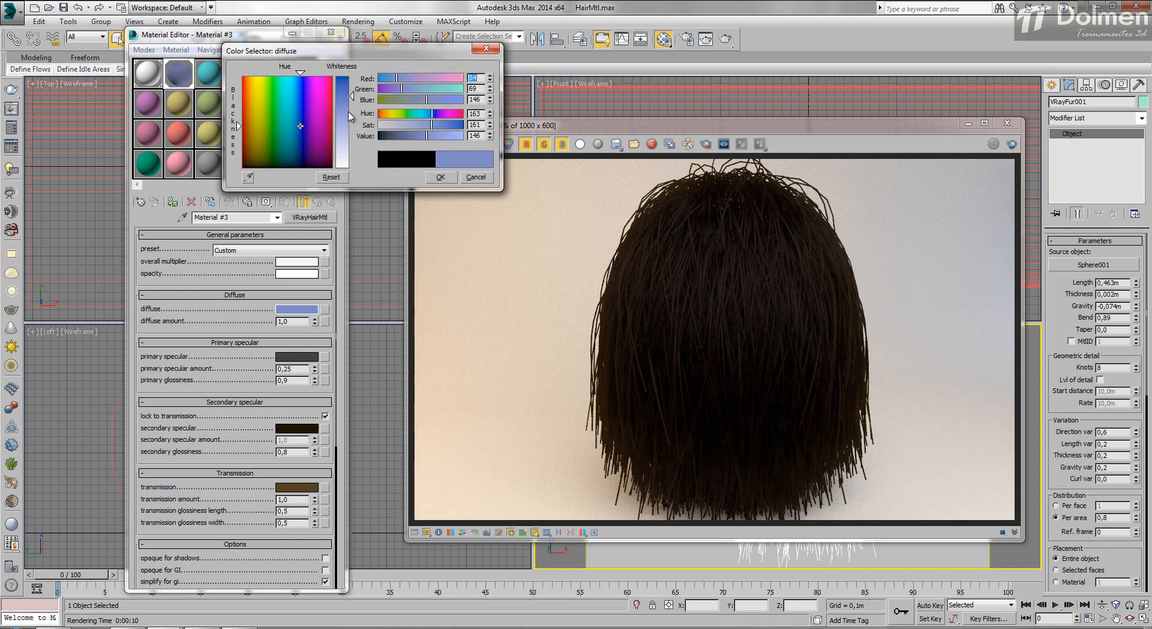
pyautogui.click(994, 144)
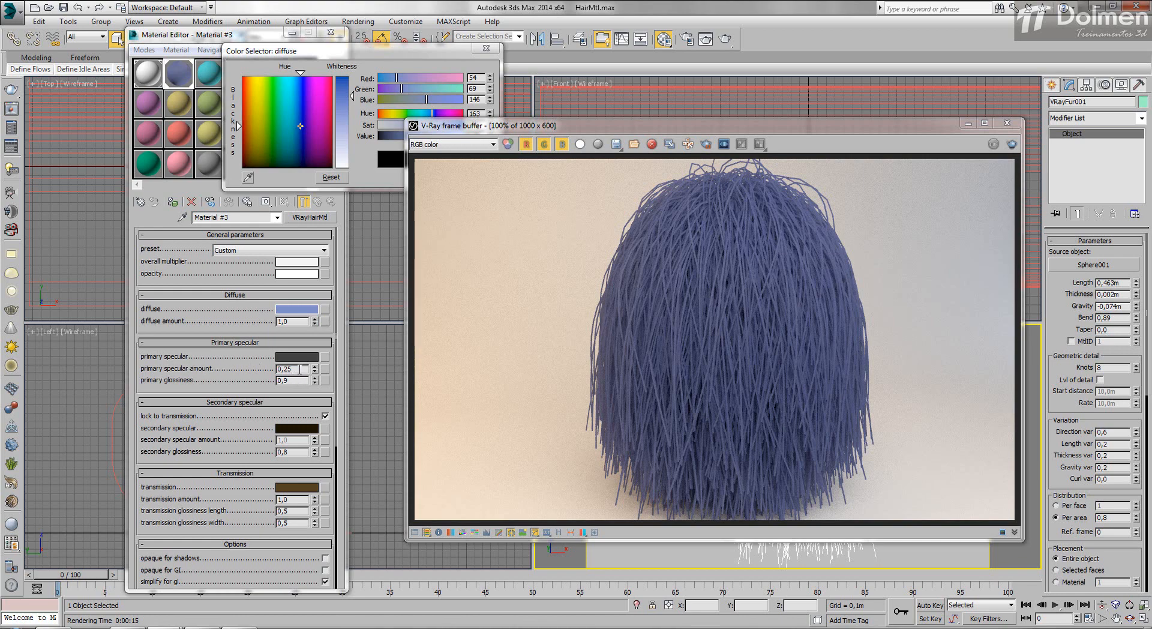
pyautogui.moveTo(286, 370); pyautogui.dragTo(316, 376)
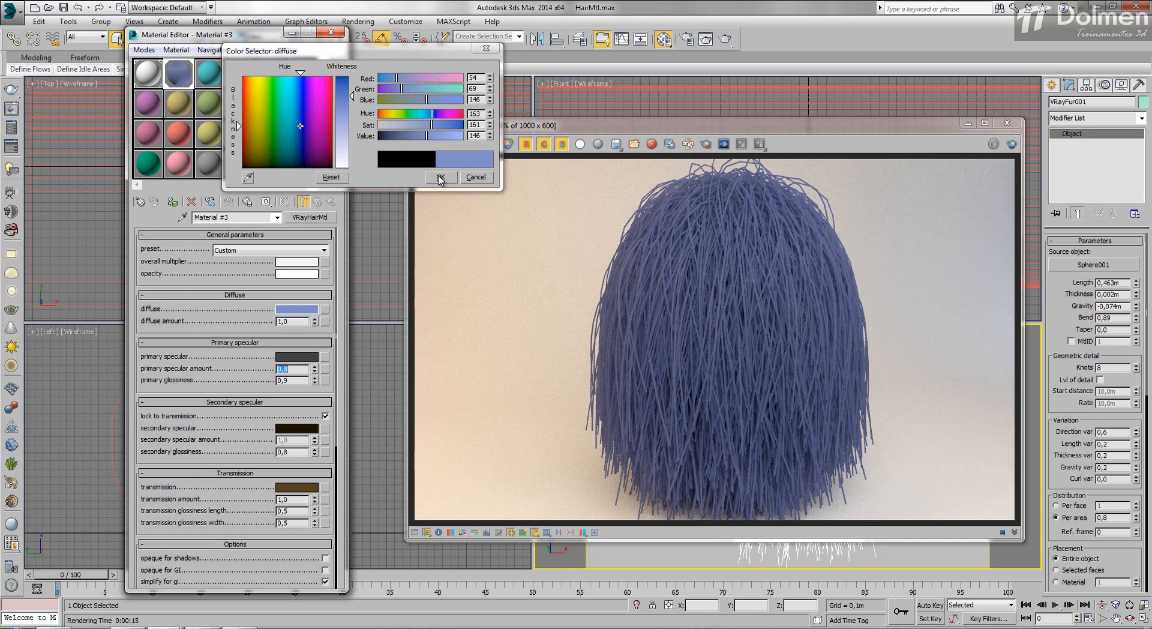
pyautogui.click(440, 177)
# - Try a dark green primary specular colour (RGB 0, 39, 13), checking it on the enlarged material sample and in a render
pyautogui.click(288, 357)
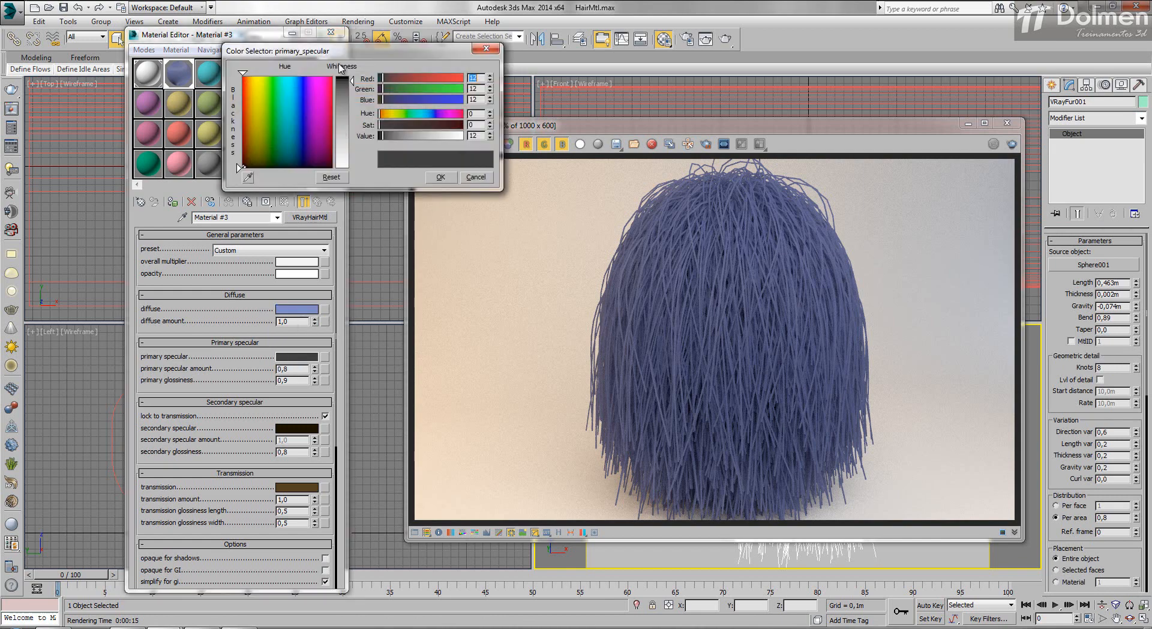
pyautogui.moveTo(294, 141); pyautogui.dragTo(277, 155)
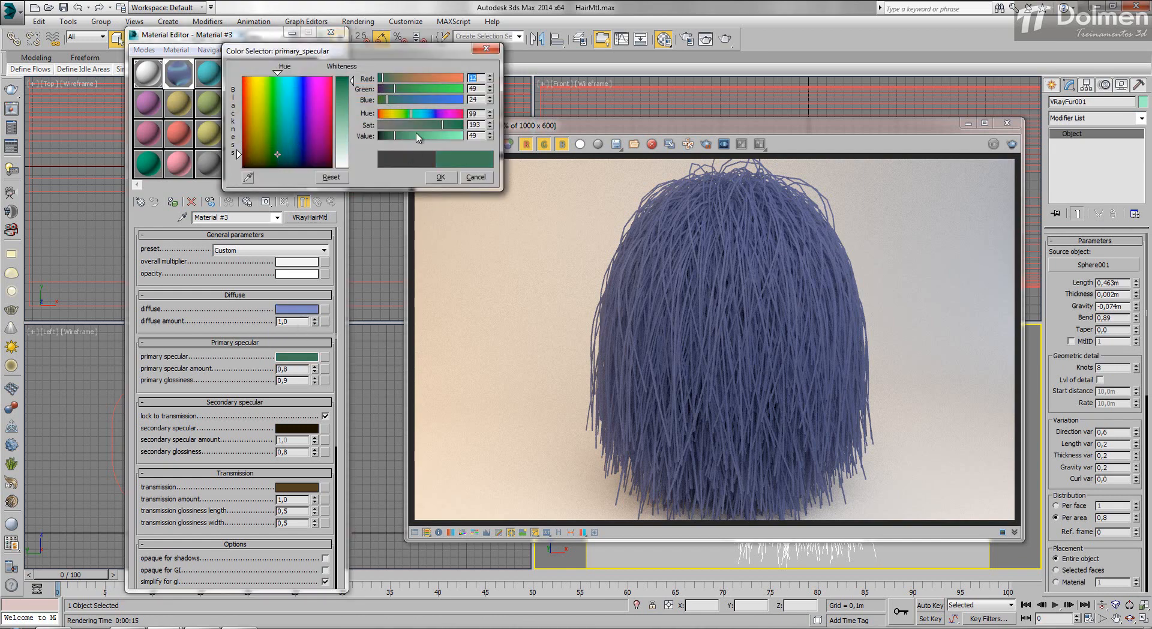
pyautogui.moveTo(346, 83); pyautogui.dragTo(348, 76)
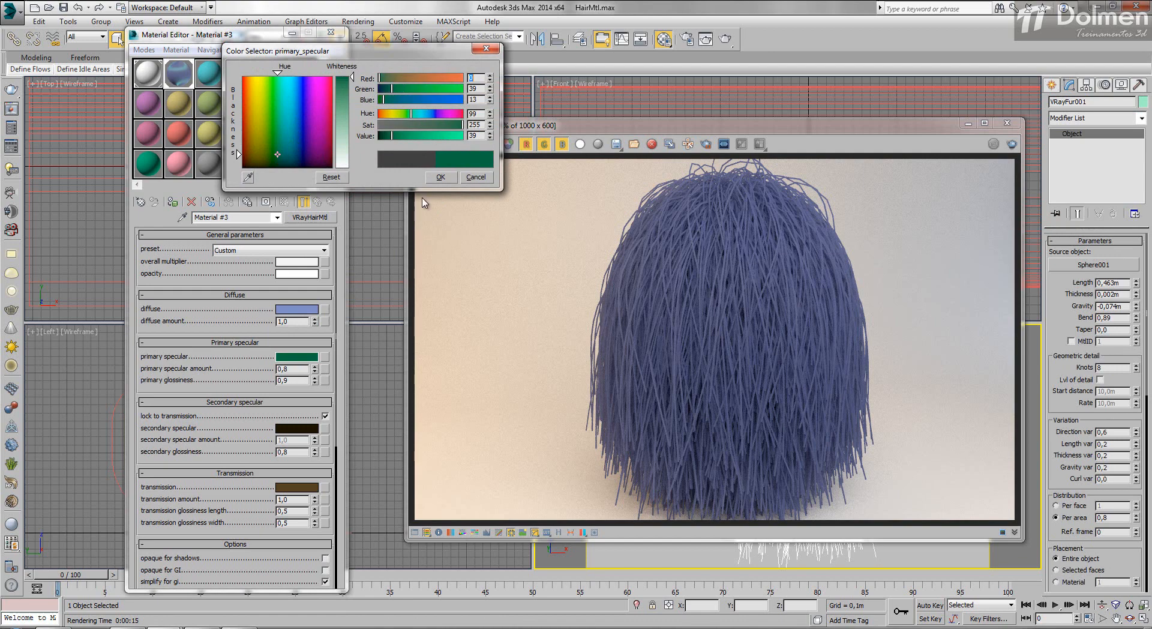
pyautogui.doubleClick(186, 76)
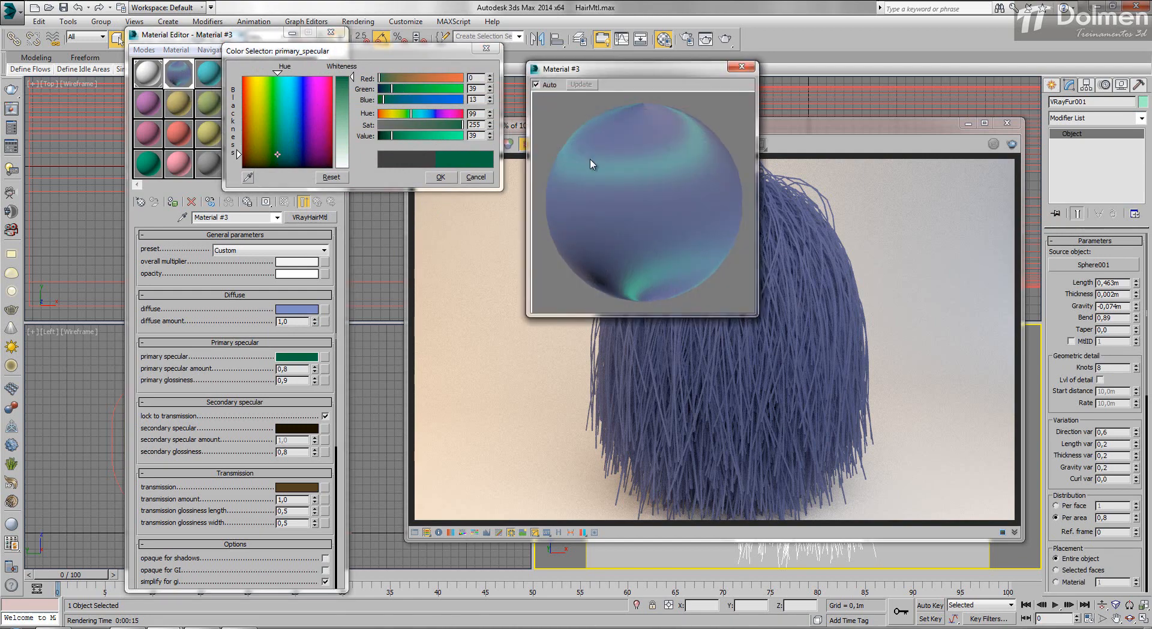
pyautogui.click(742, 67)
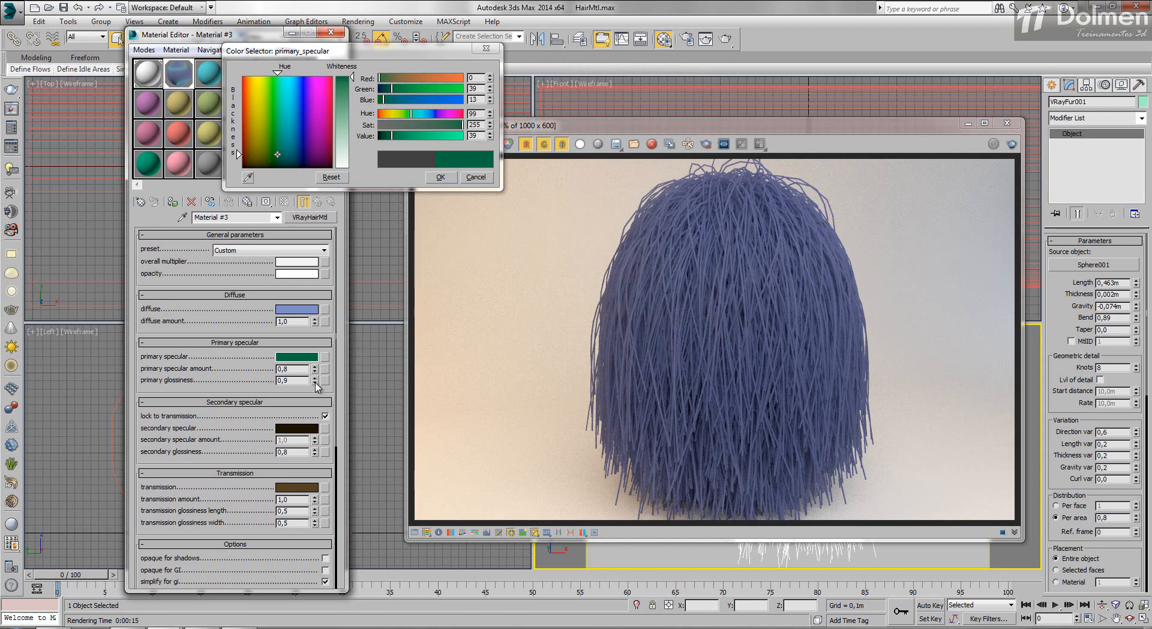
pyautogui.click(1011, 146)
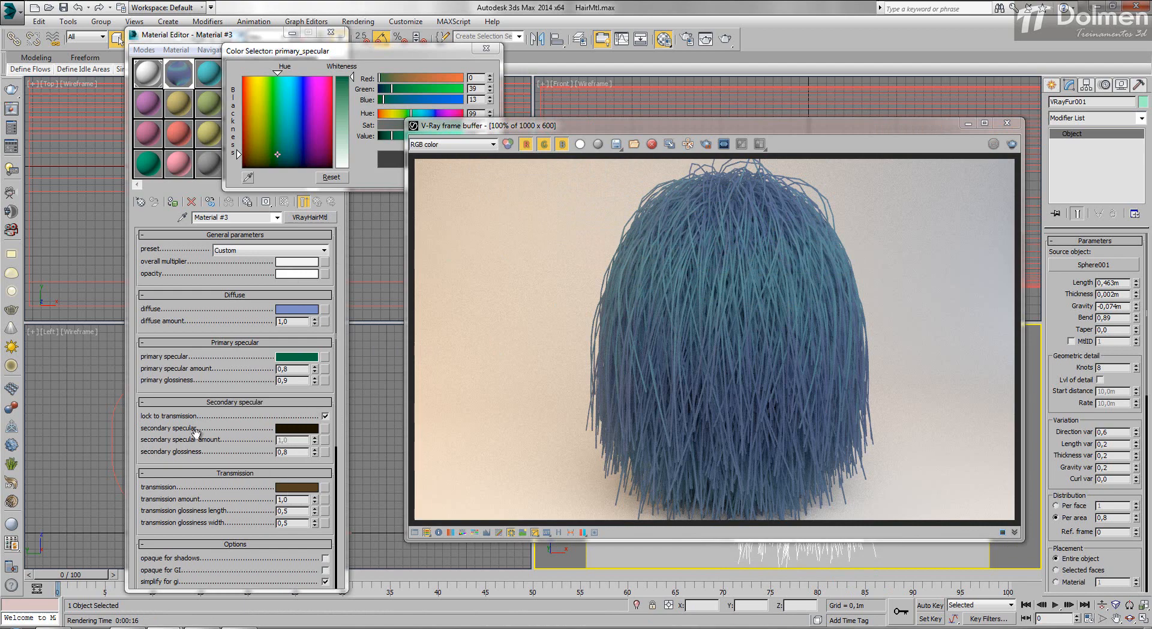
# - Try a magenta primary specular colour (RGB 116, 0, 41) in a render, and cancel the colour change
pyautogui.click(325, 416)
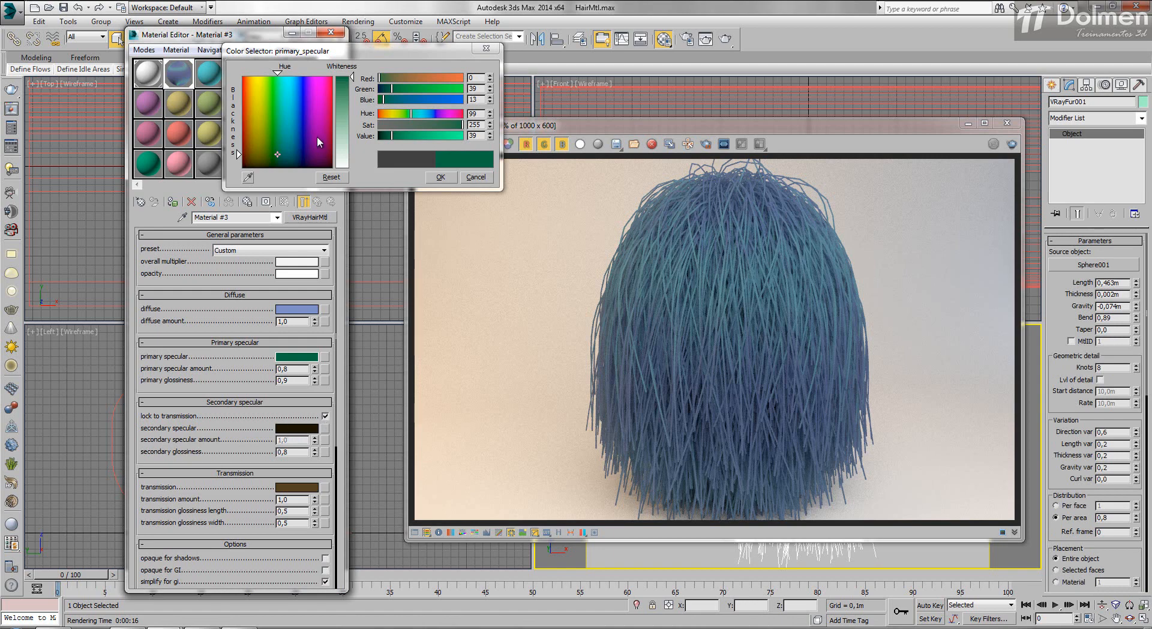
pyautogui.moveTo(317, 136); pyautogui.dragTo(329, 124)
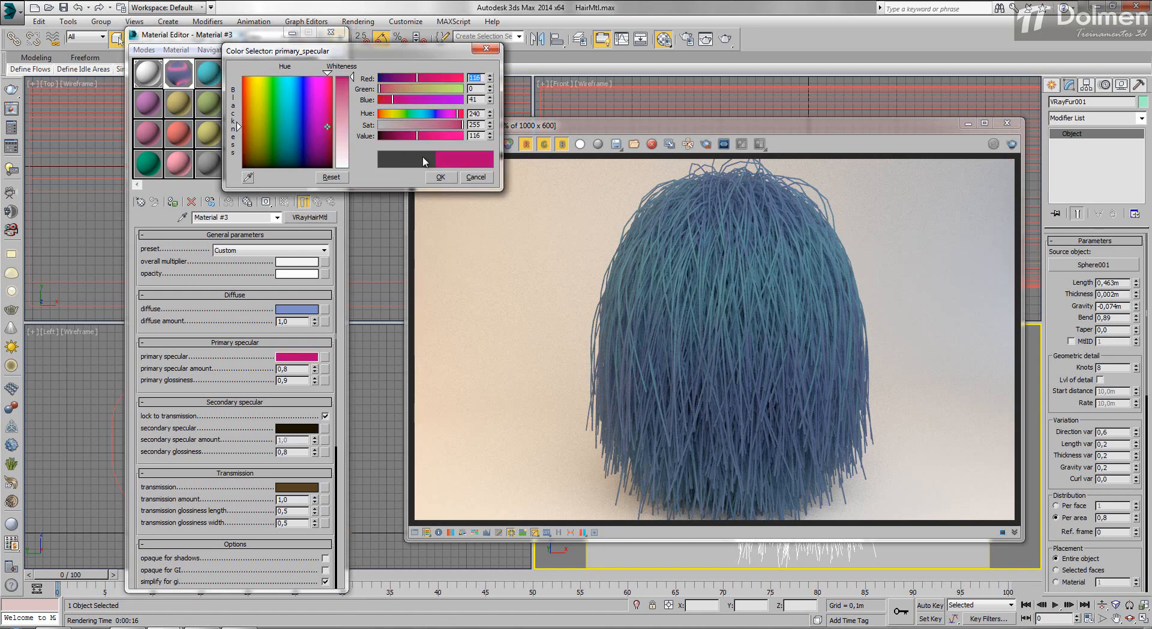
pyautogui.click(1012, 146)
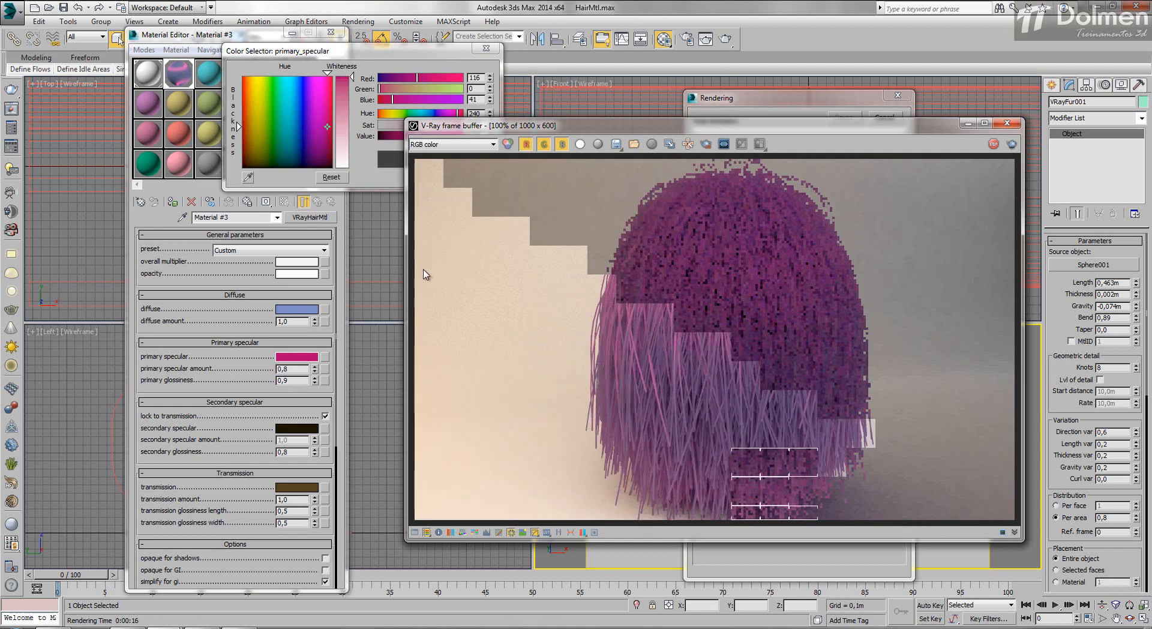
pyautogui.click(387, 182)
pyautogui.click(471, 180)
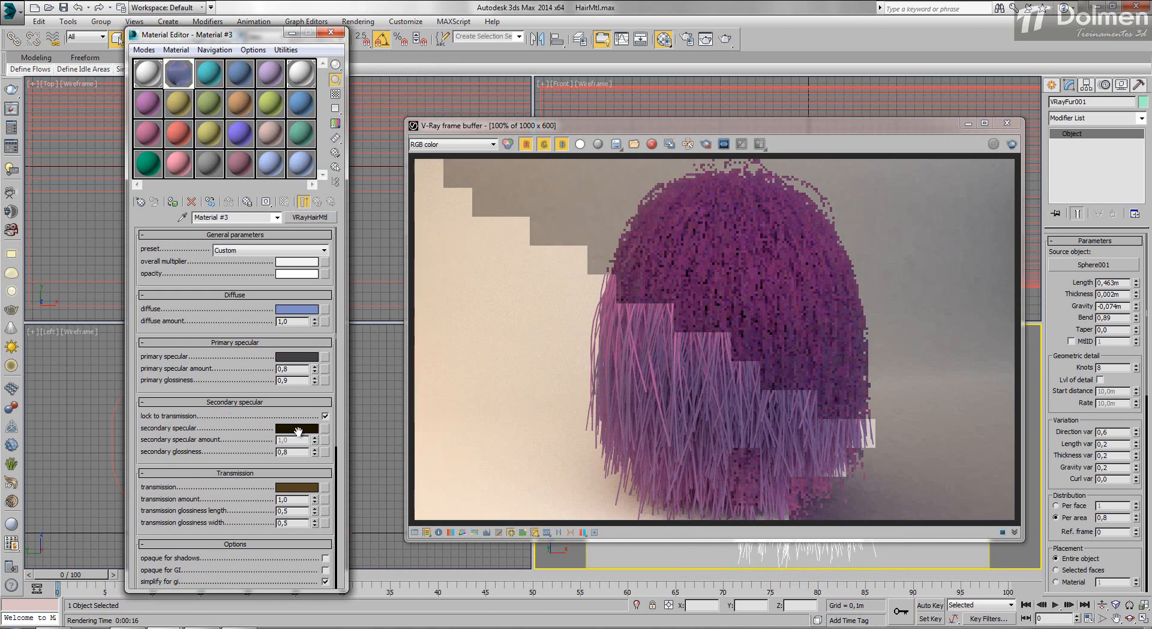
# - Unlock the secondary specular from transmission and test-render it with a magenta colour (RGB 175, 0, 181)
pyautogui.moveTo(296, 428); pyautogui.dragTo(297, 426)
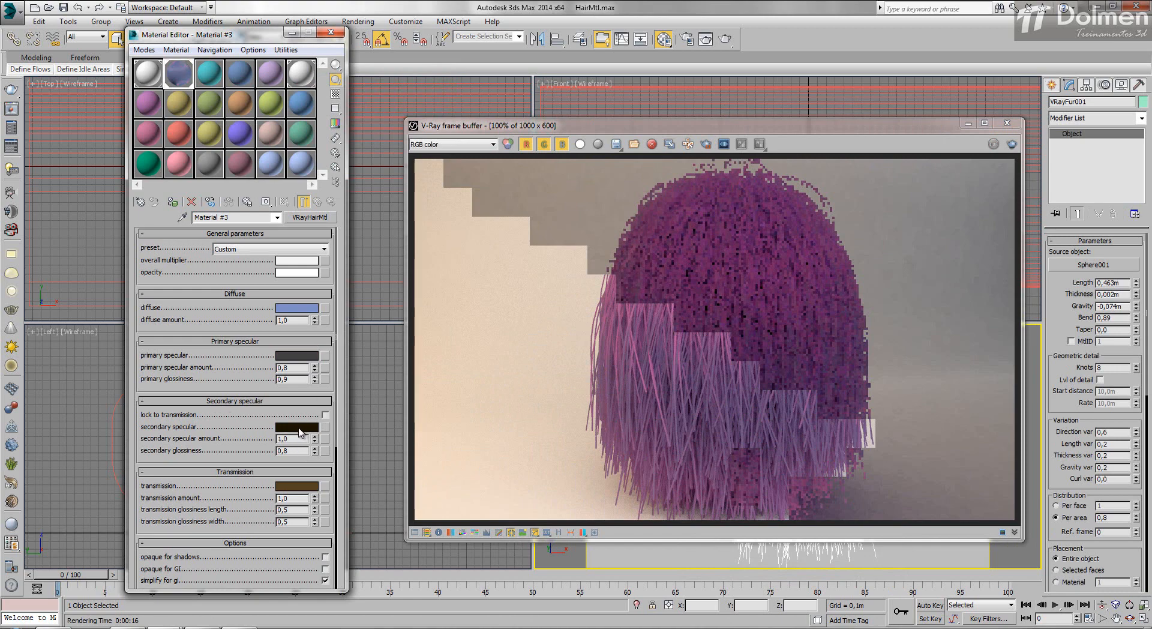
pyautogui.click(297, 427)
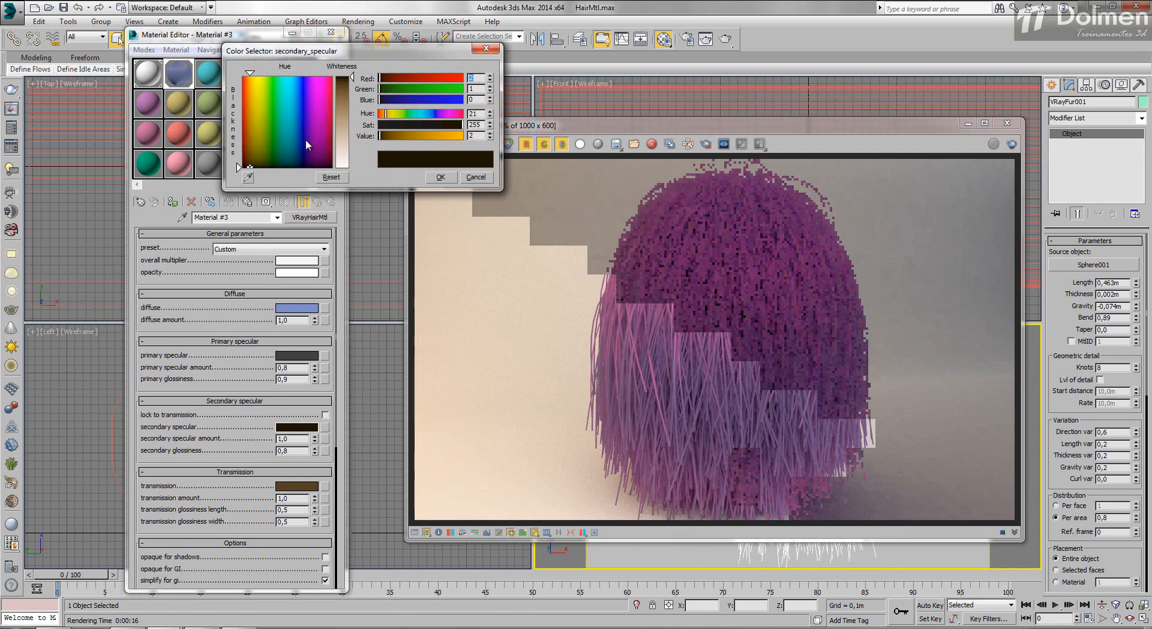
pyautogui.moveTo(306, 142); pyautogui.dragTo(316, 102)
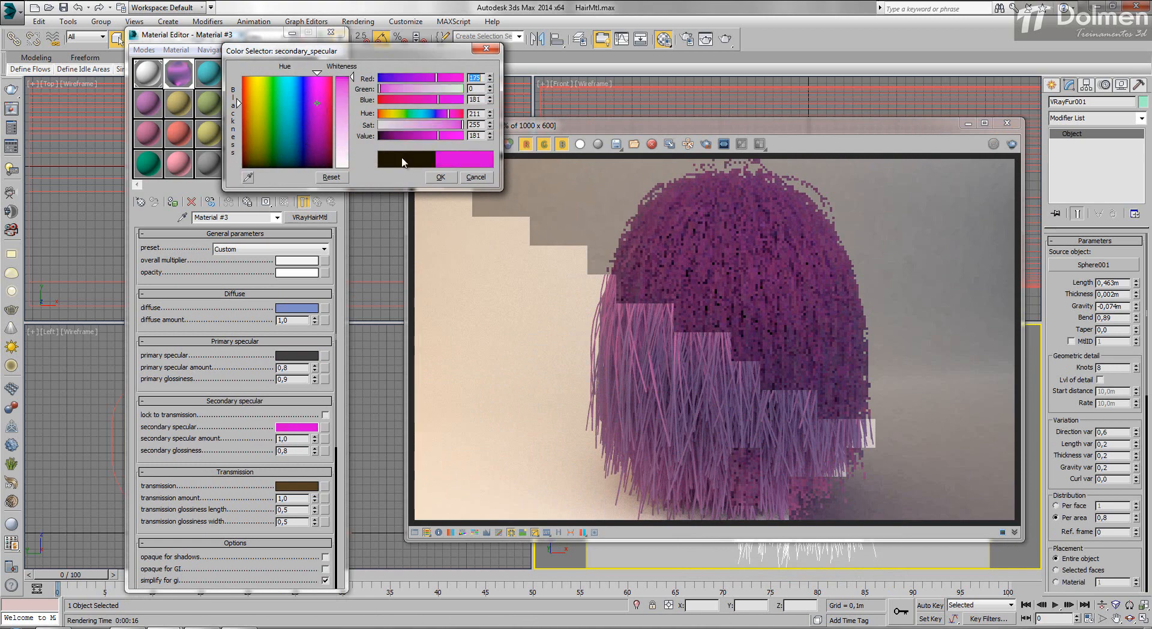
pyautogui.click(441, 178)
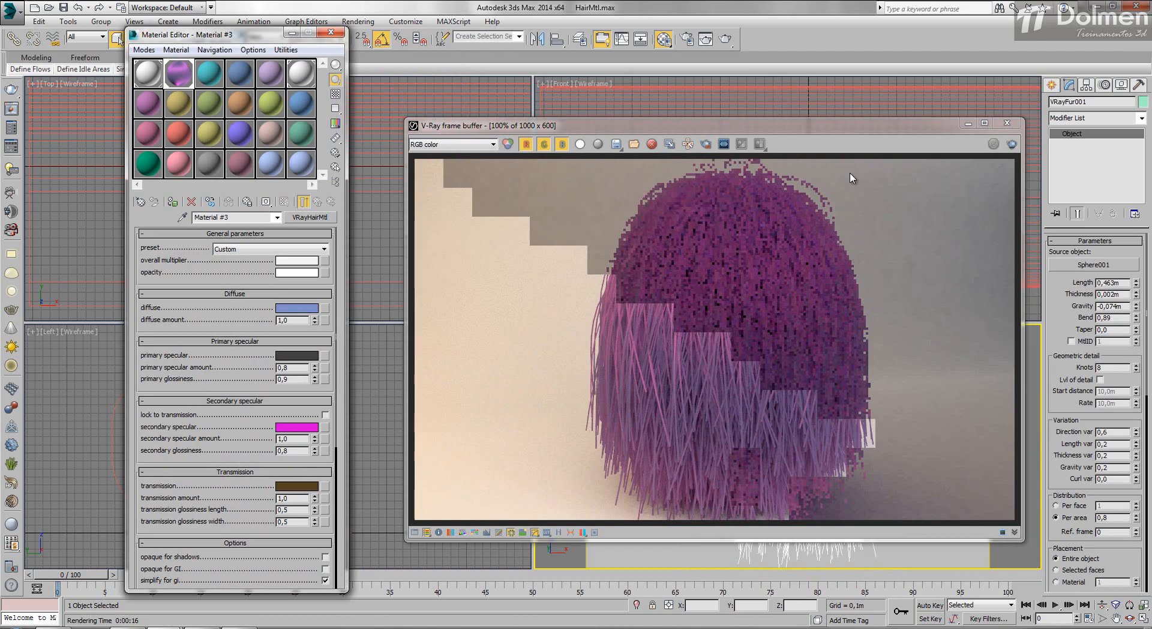
pyautogui.click(1012, 144)
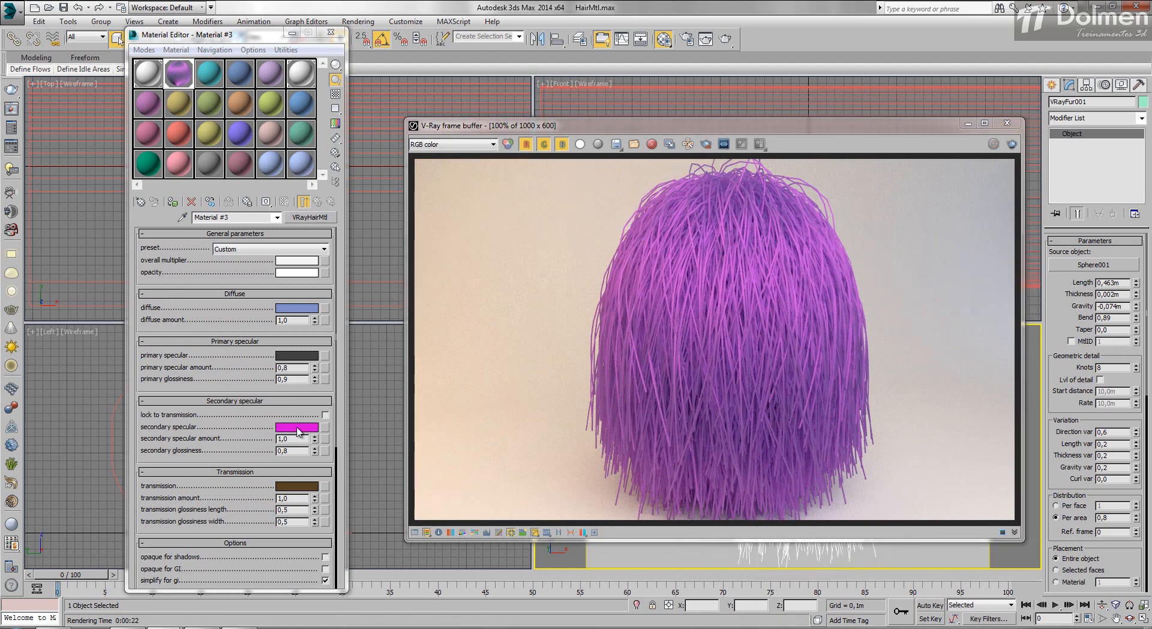
# - Set the secondary specular colour to neutral grey (RGB 59, 59, 59) and render the camera view
pyautogui.click(295, 428)
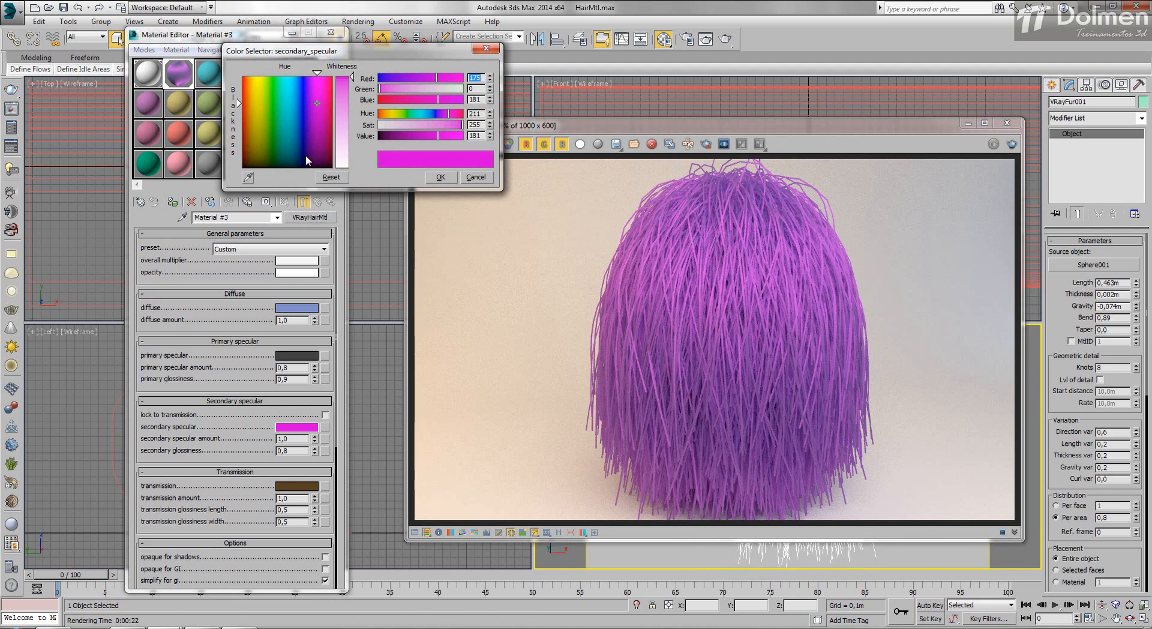
pyautogui.moveTo(306, 158); pyautogui.dragTo(296, 166)
pyautogui.moveTo(353, 105)
pyautogui.mouseDown()
pyautogui.moveTo(347, 165)
pyautogui.moveTo(351, 87)
pyautogui.moveTo(351, 100)
pyautogui.mouseUp()
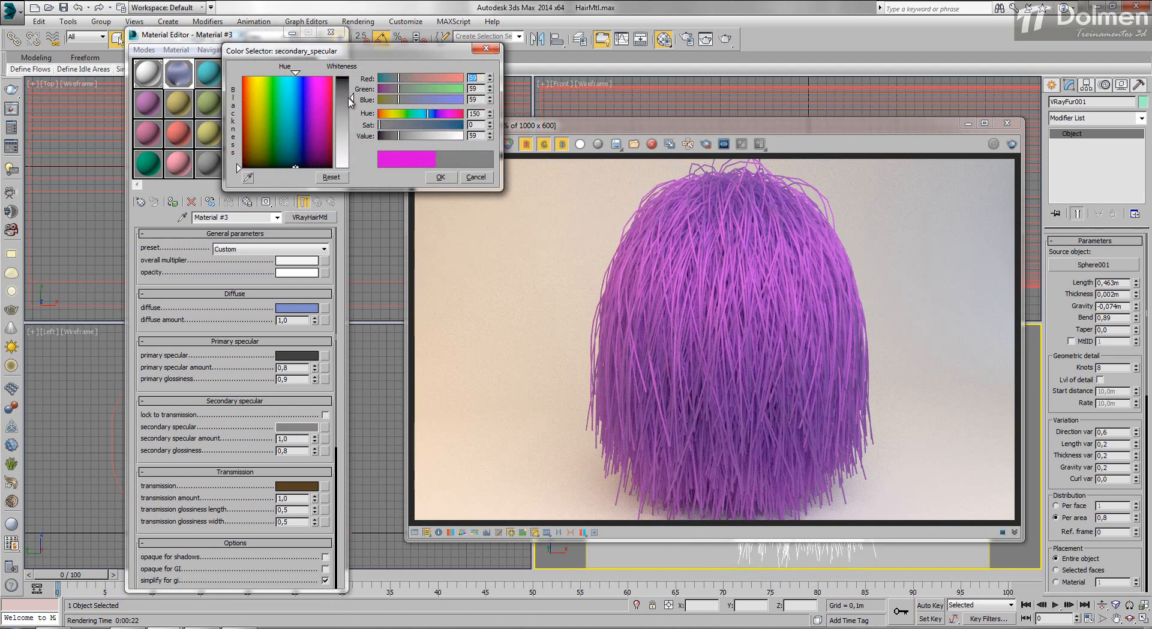
pyautogui.click(441, 177)
pyautogui.click(1013, 144)
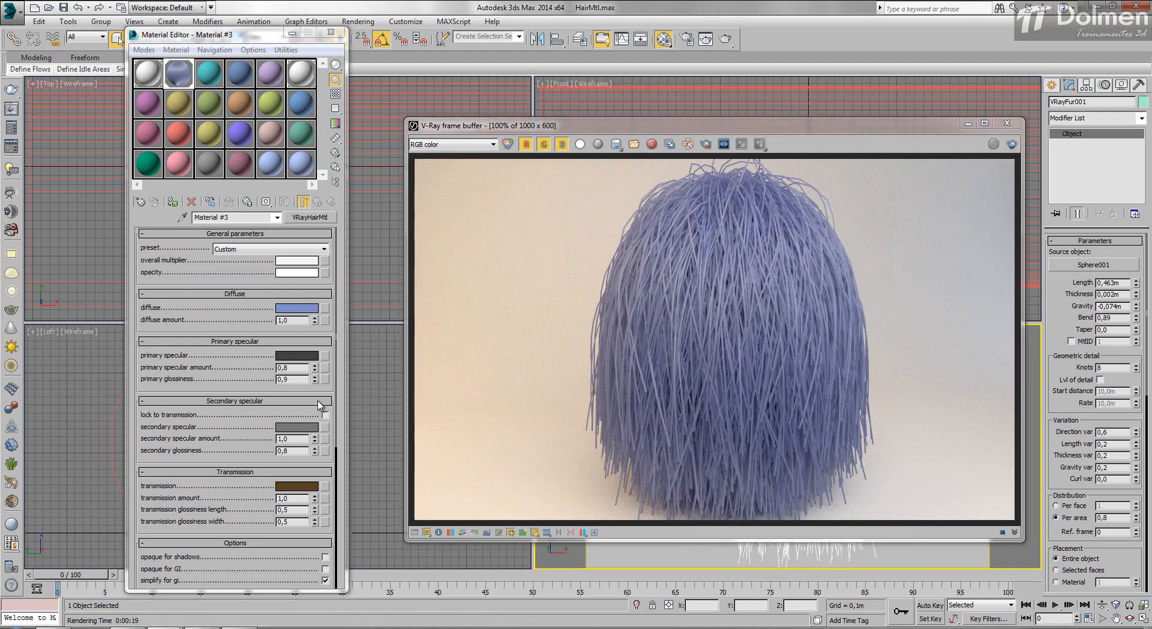
# - Set the primary specular colour to green (hue 68, saturation 218, value 83) and render the fur
pyautogui.click(311, 356)
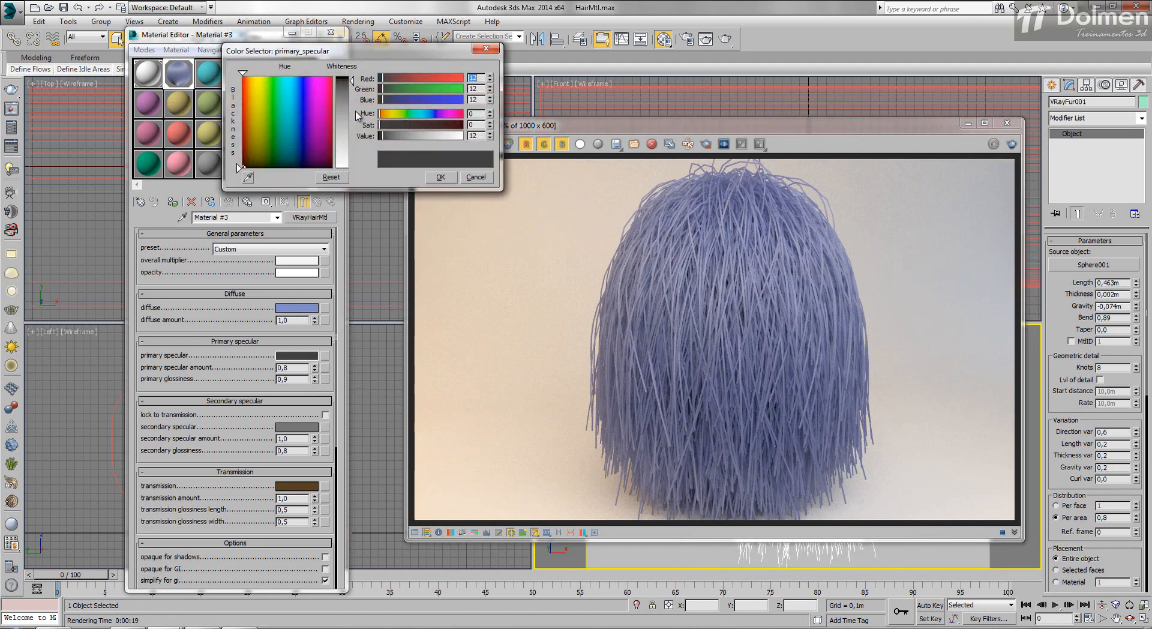
pyautogui.click(268, 141)
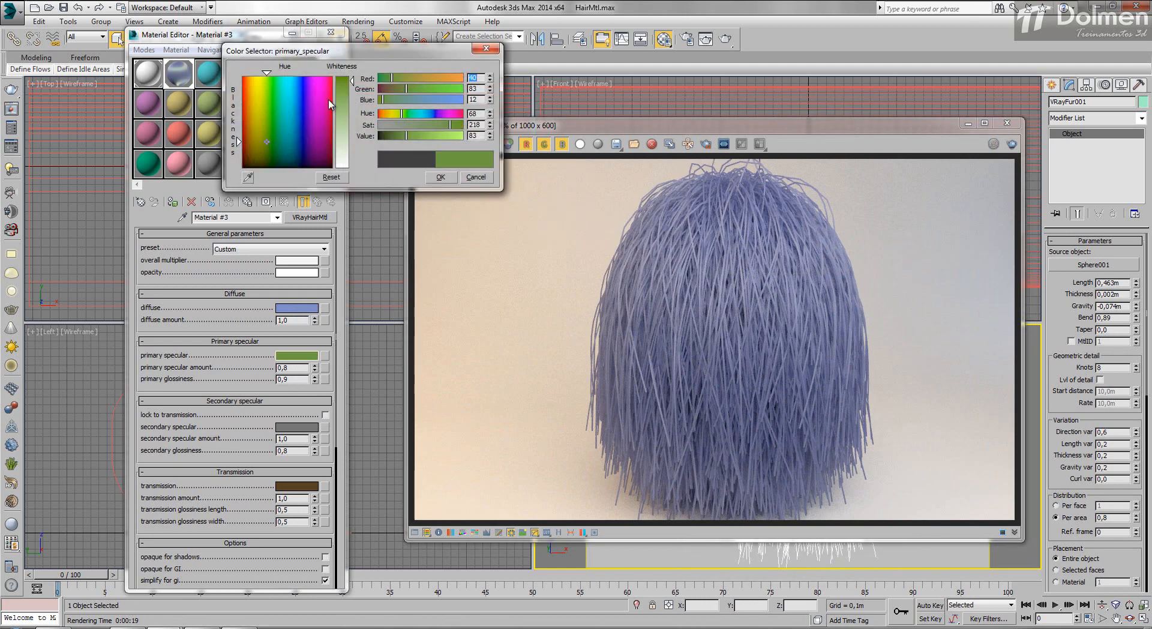
pyautogui.click(440, 178)
pyautogui.click(1011, 145)
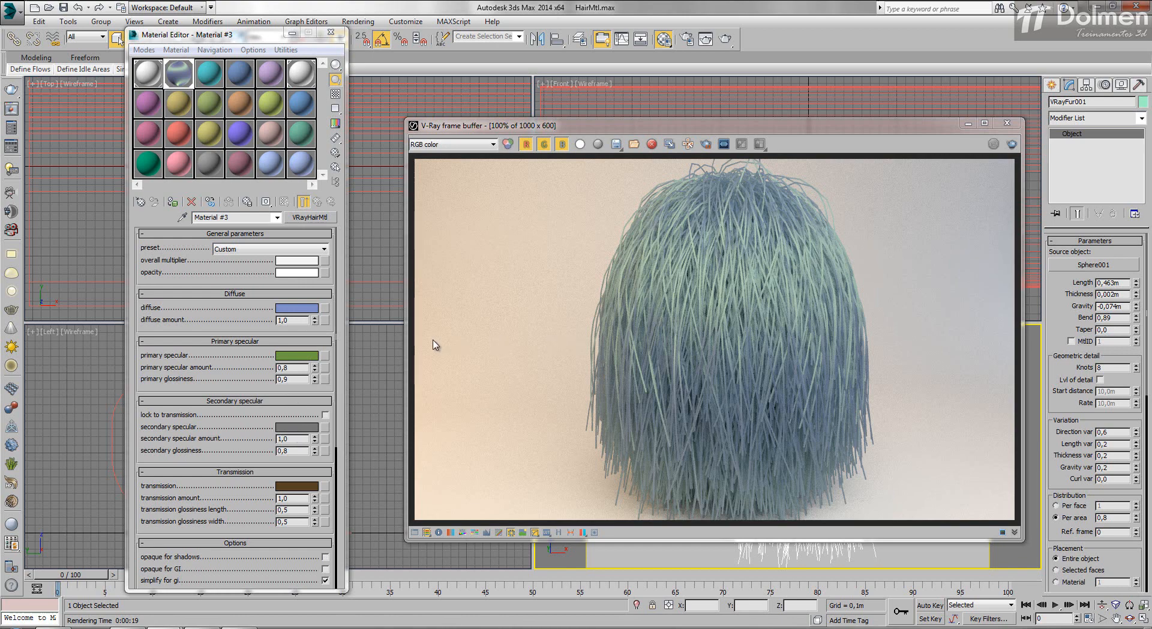
# - Set the transmission colour to dark red (RGB 21, 3, 6) and render the fur
pyautogui.click(290, 487)
pyautogui.moveTo(282, 128); pyautogui.dragTo(360, 168)
pyautogui.click(441, 177)
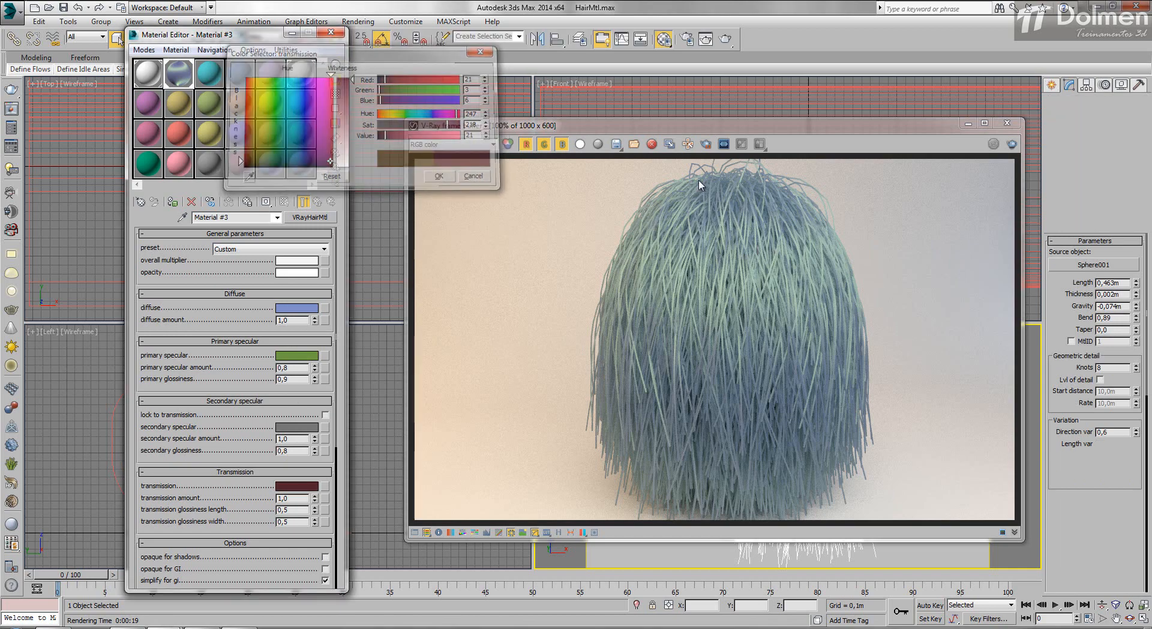
pyautogui.click(1012, 144)
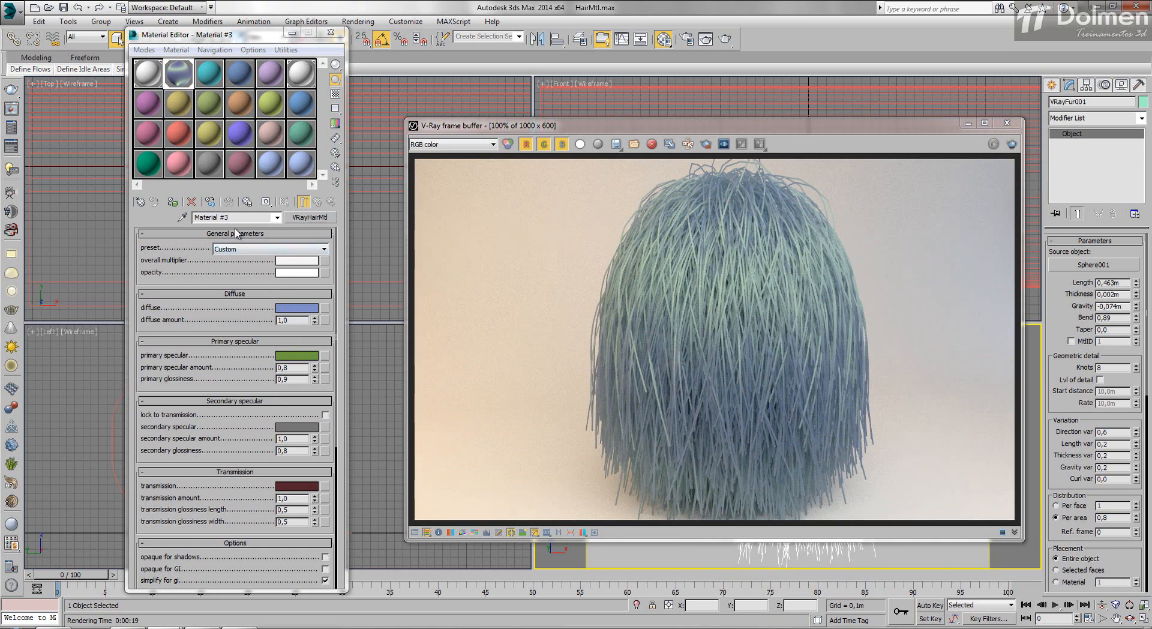
# - Apply the White matted preset to the hair material and render the fur
pyautogui.click(255, 250)
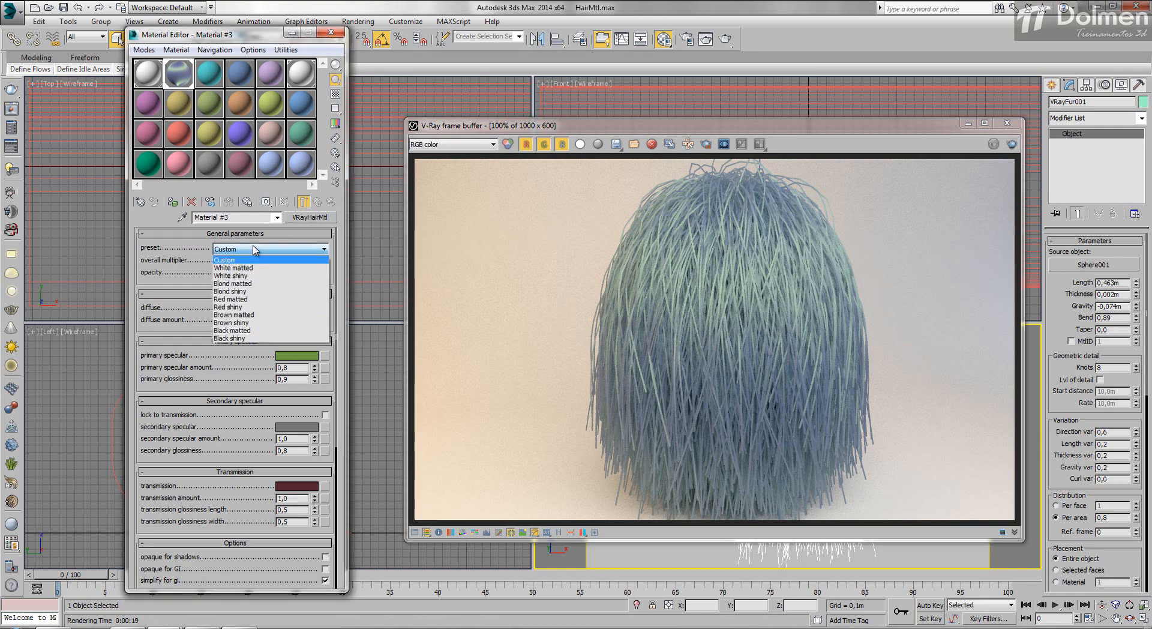
pyautogui.click(206, 257)
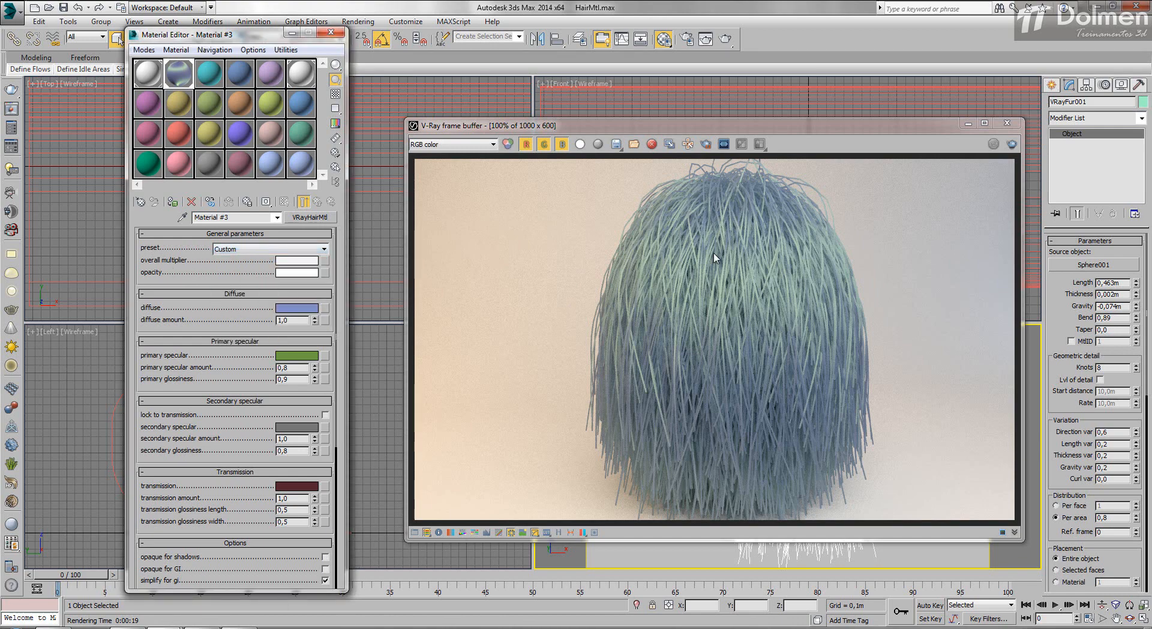
pyautogui.click(262, 250)
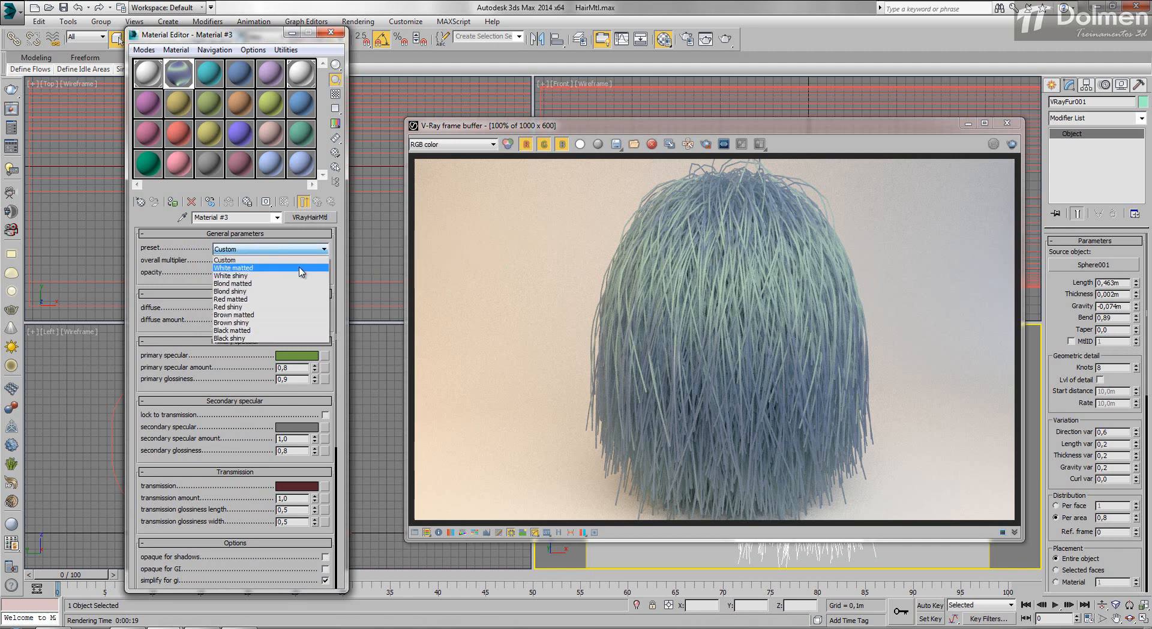
pyautogui.click(272, 267)
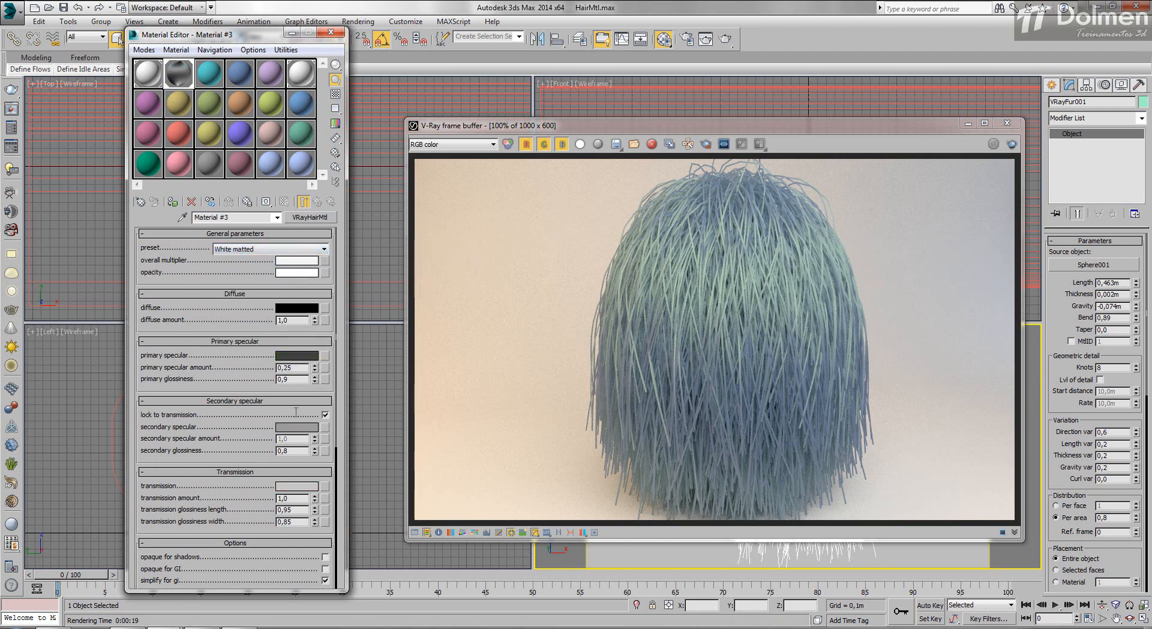
pyautogui.click(1012, 144)
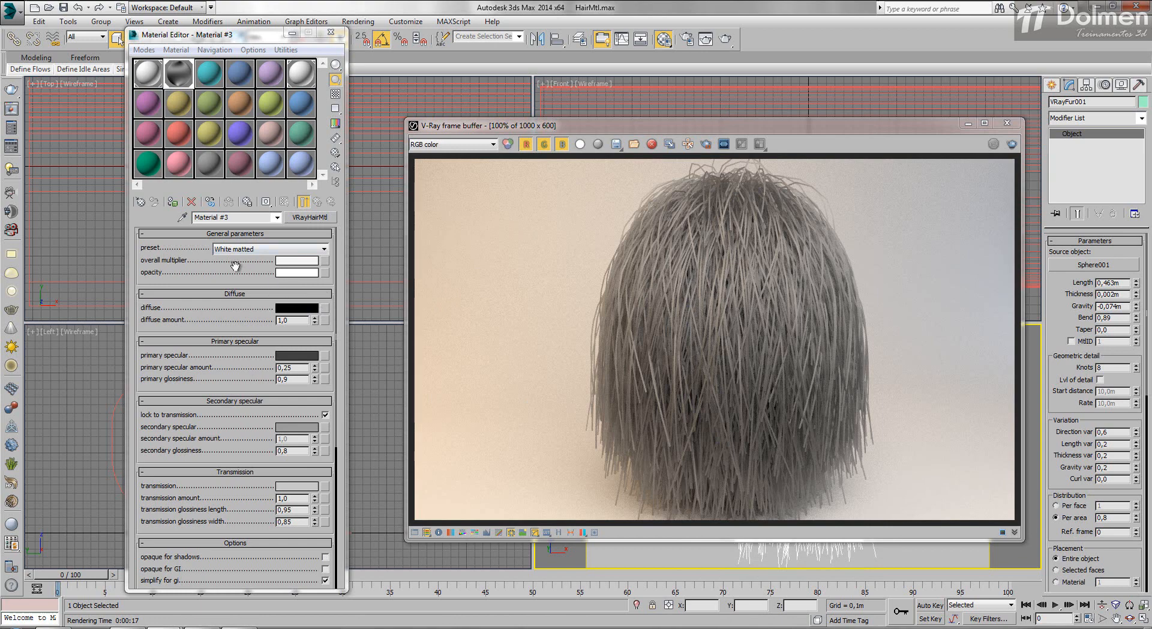
# - Switch the hair material to the White shiny preset and render the fur
pyautogui.click(266, 251)
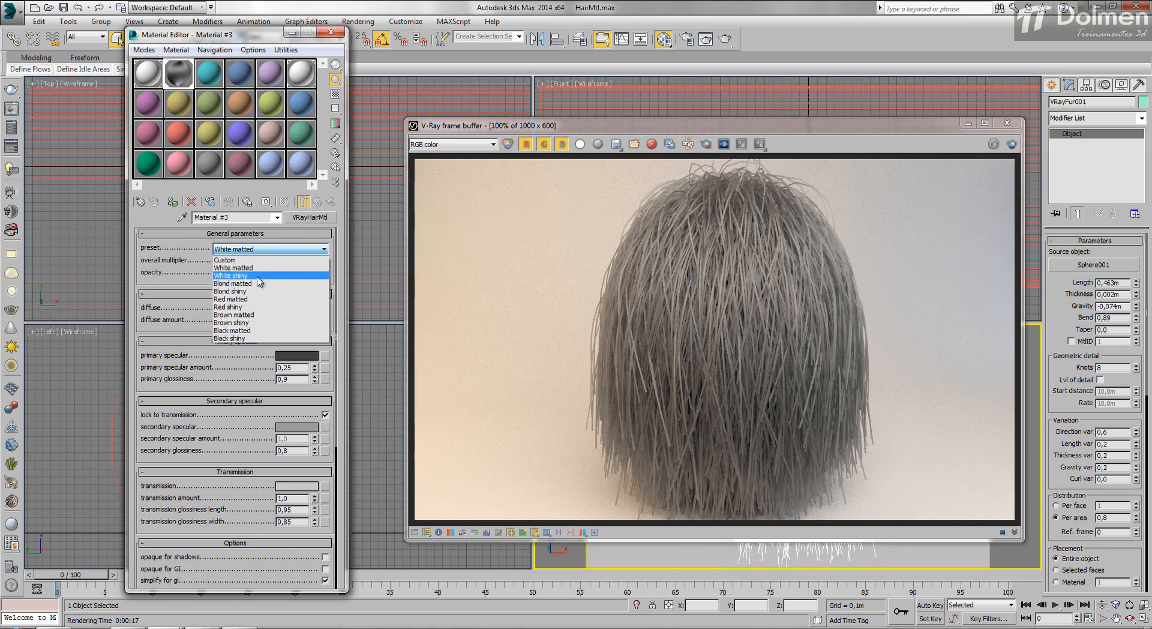
pyautogui.click(257, 276)
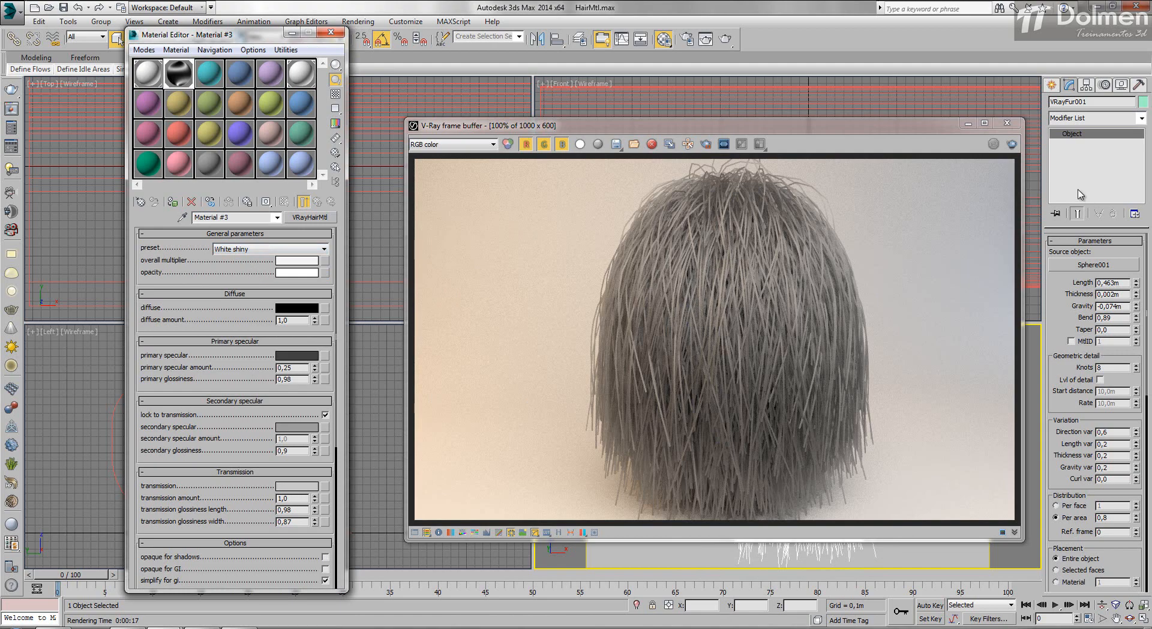
pyautogui.click(1012, 144)
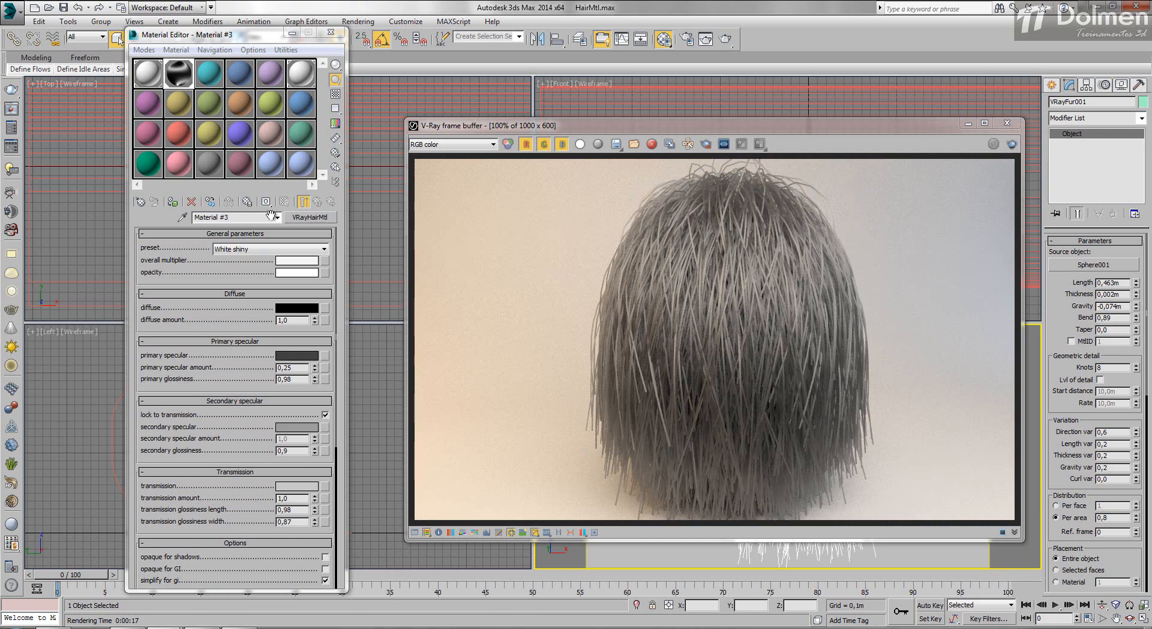
# - Switch the hair material to the Blond shiny preset and render the fur
pyautogui.click(257, 249)
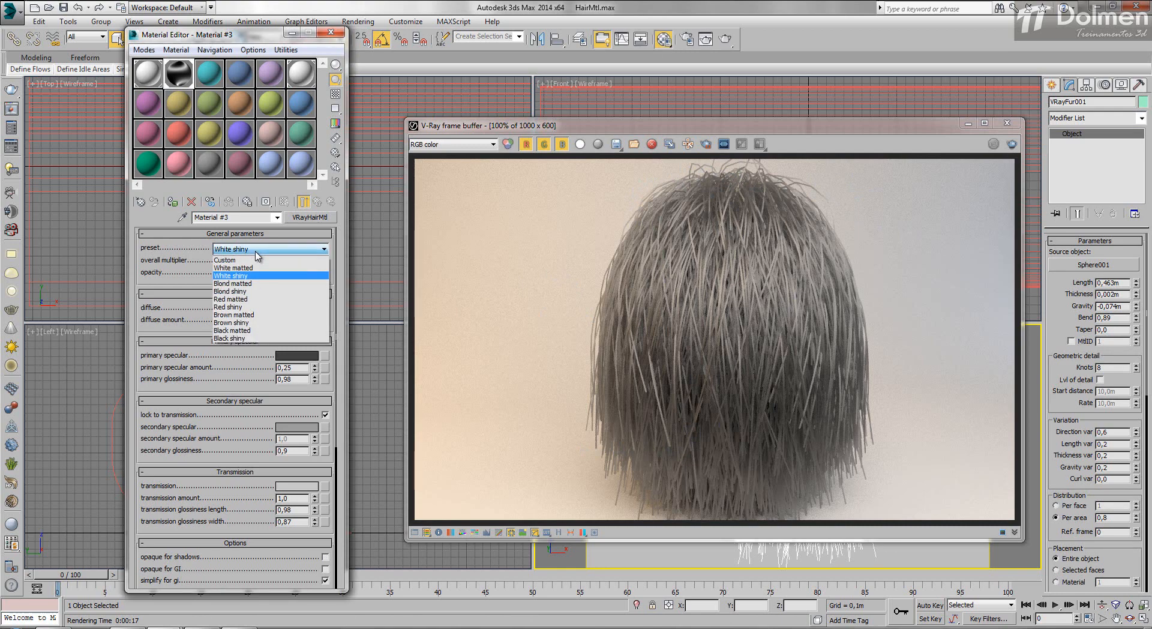
pyautogui.click(252, 291)
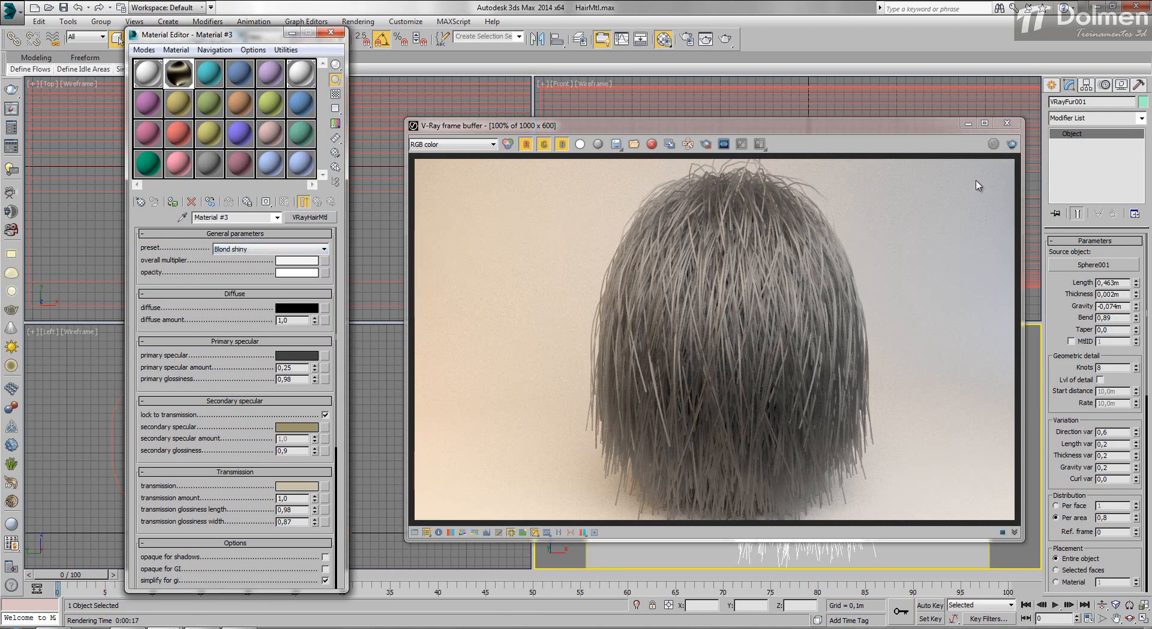
pyautogui.click(1012, 147)
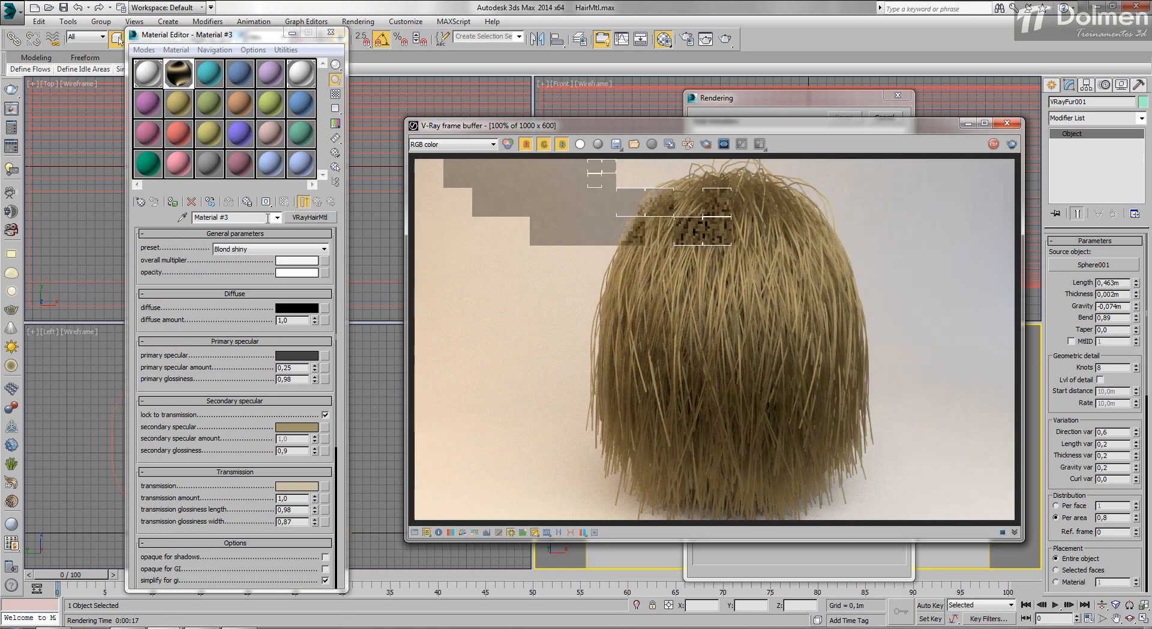
# - Switch the hair material to the Black shiny preset and render the fur
pyautogui.click(269, 250)
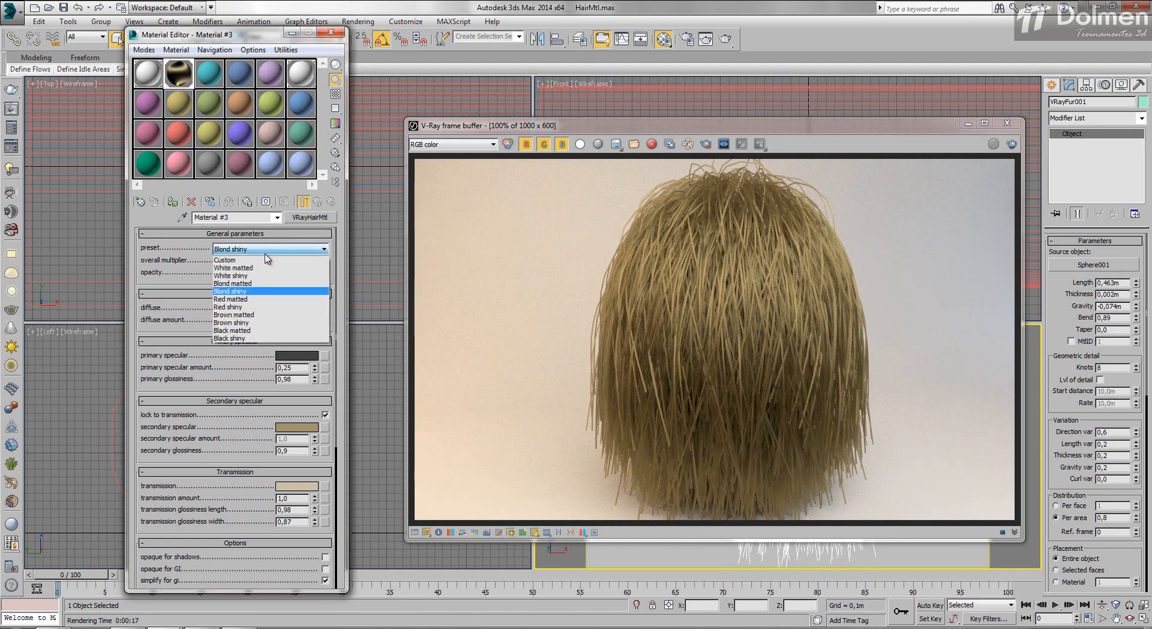
pyautogui.click(250, 339)
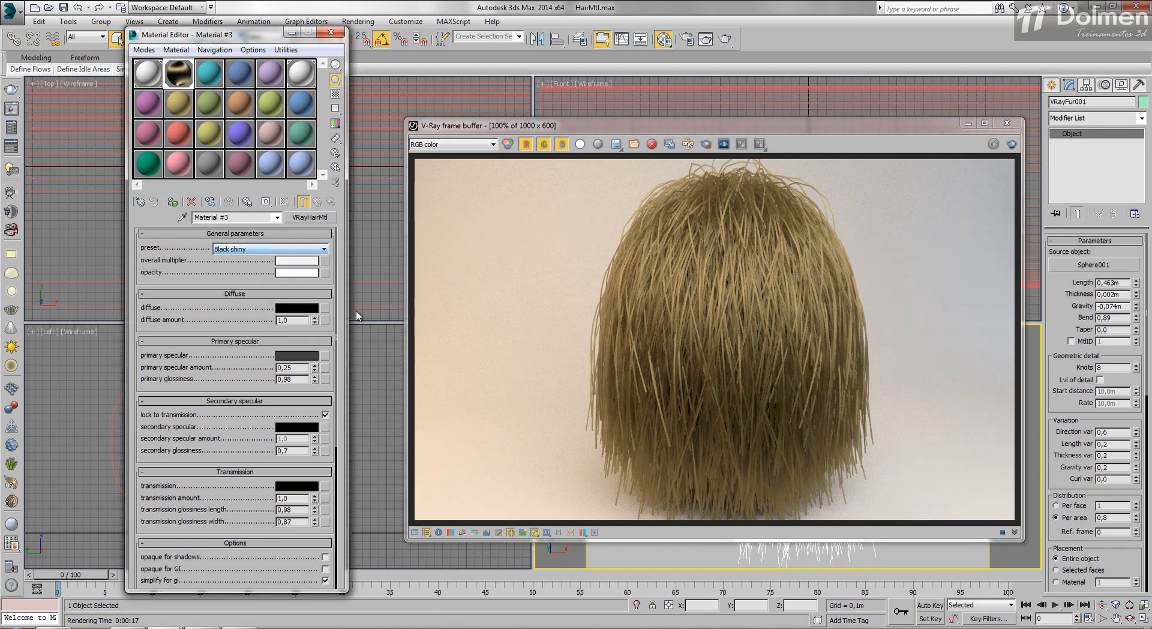
pyautogui.click(1011, 145)
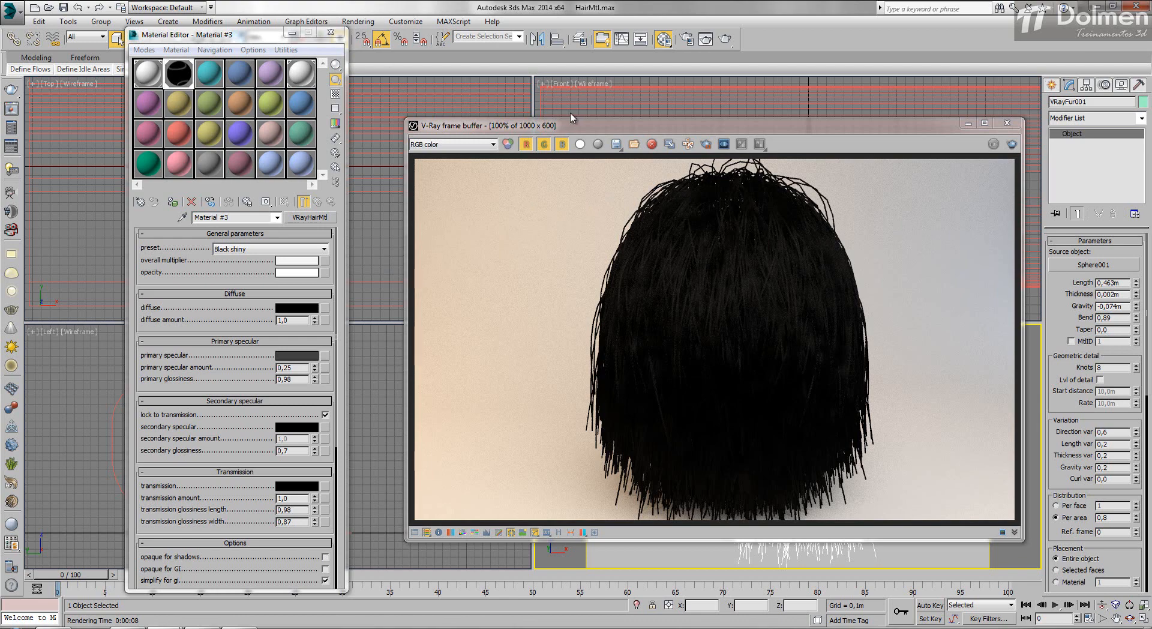
# - Open the scene file LightMtl.max without saving the changes to the hair scene
pyautogui.click(48, 9)
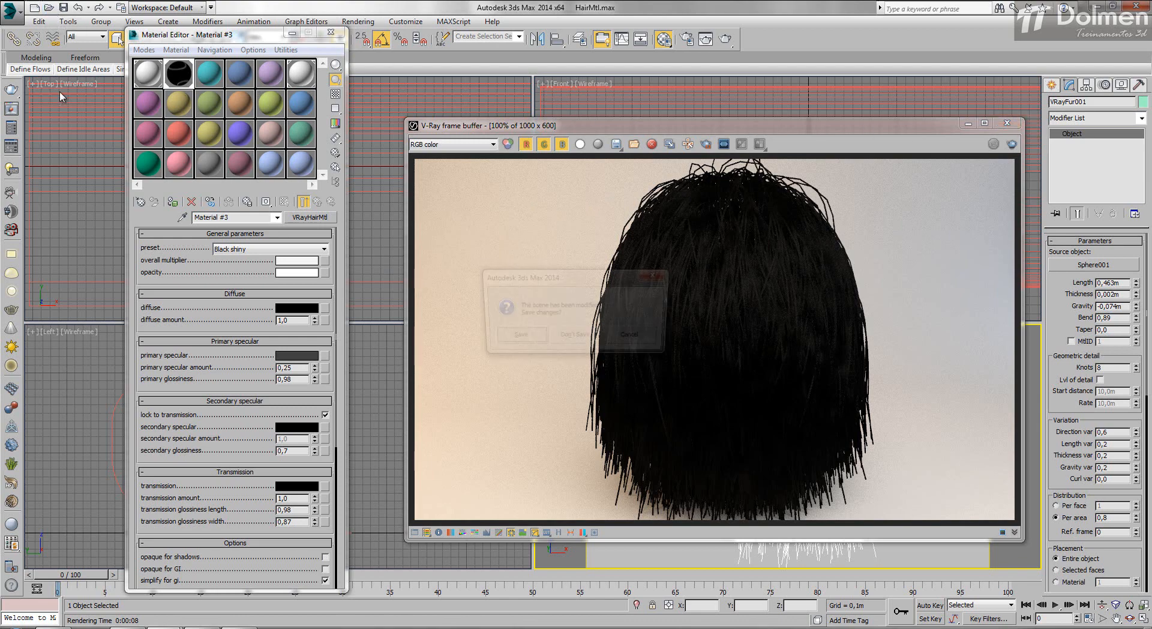
pyautogui.click(562, 338)
pyautogui.doubleClick(96, 104)
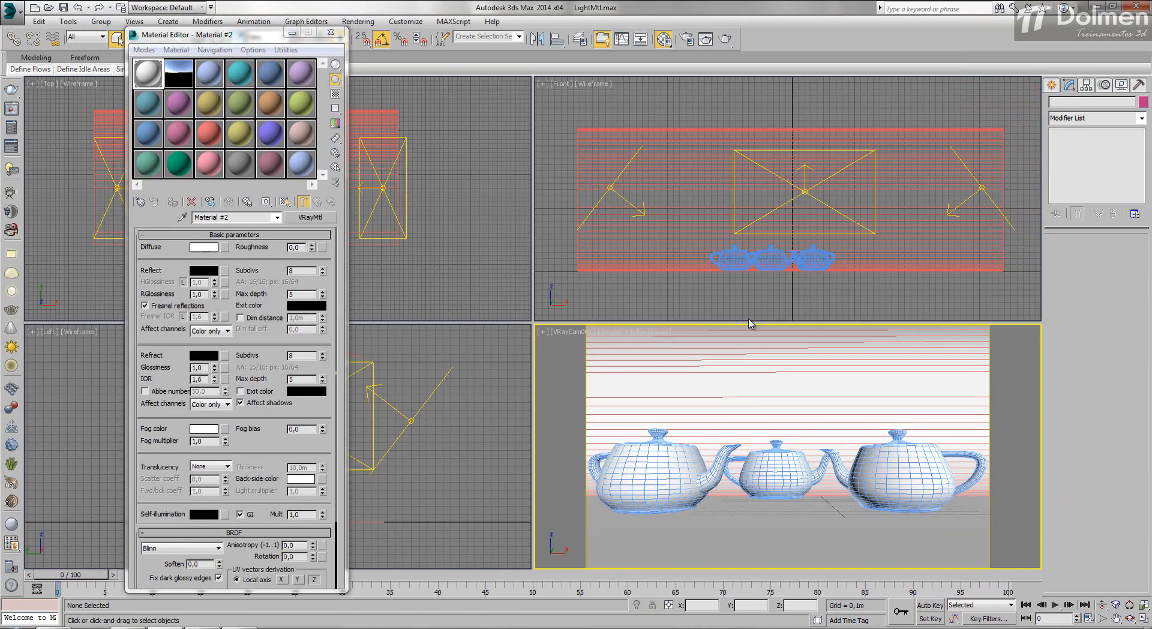
pyautogui.click(334, 153)
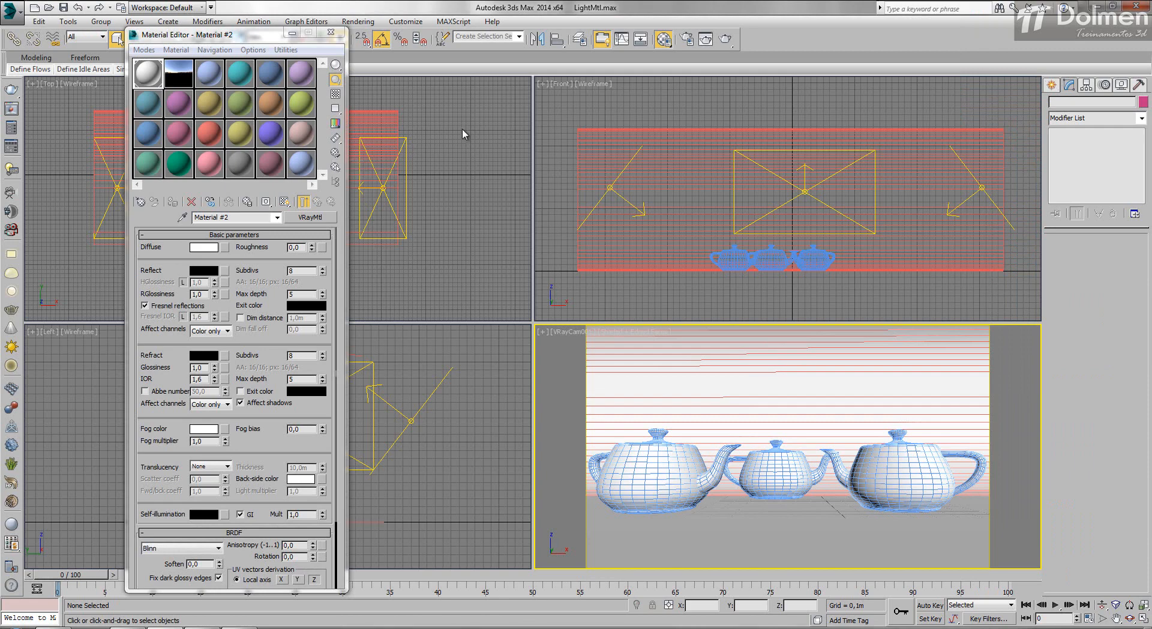
# - Hide the Lights category in the viewports, test-render the camera view of the teapots and close the frame buffer
pyautogui.click(1120, 87)
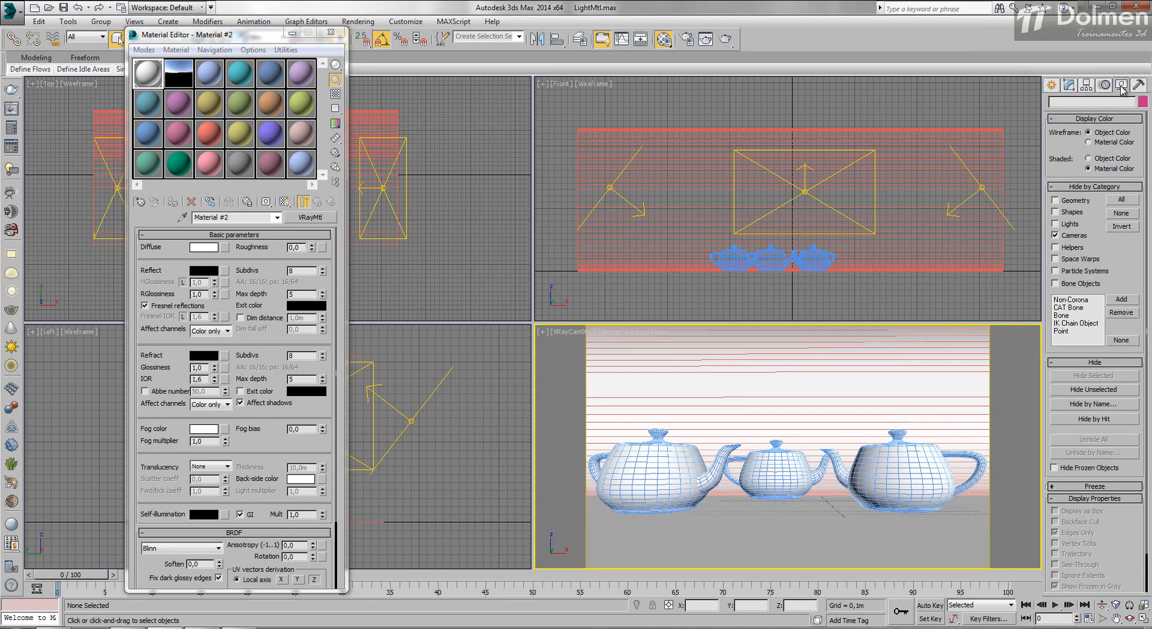
pyautogui.click(1055, 224)
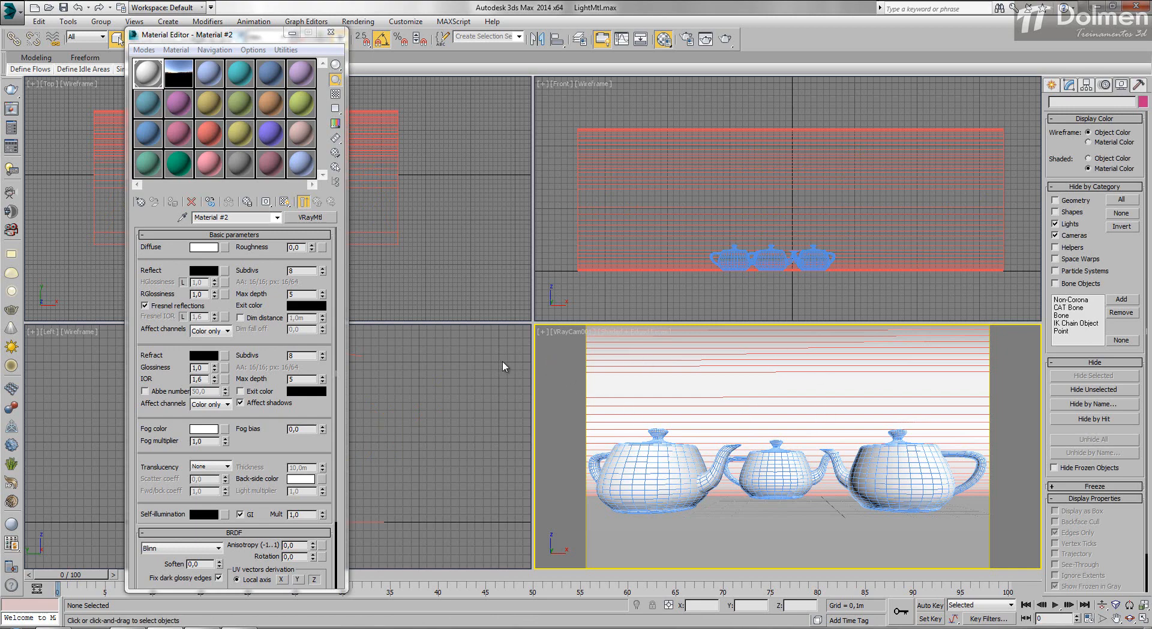
pyautogui.click(726, 40)
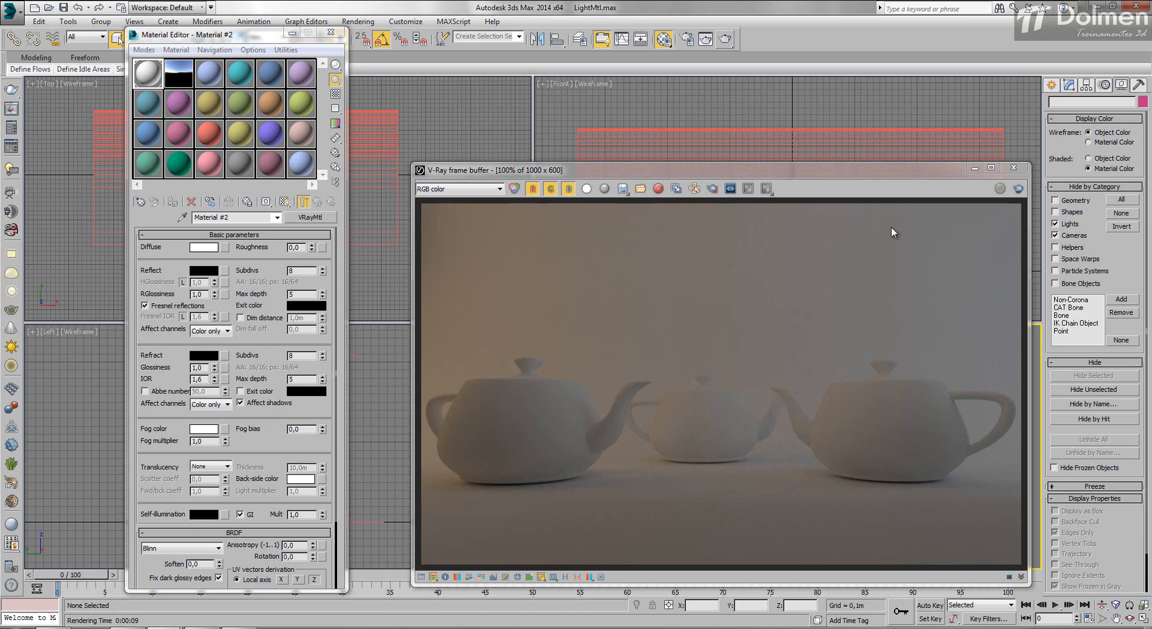
pyautogui.click(1014, 169)
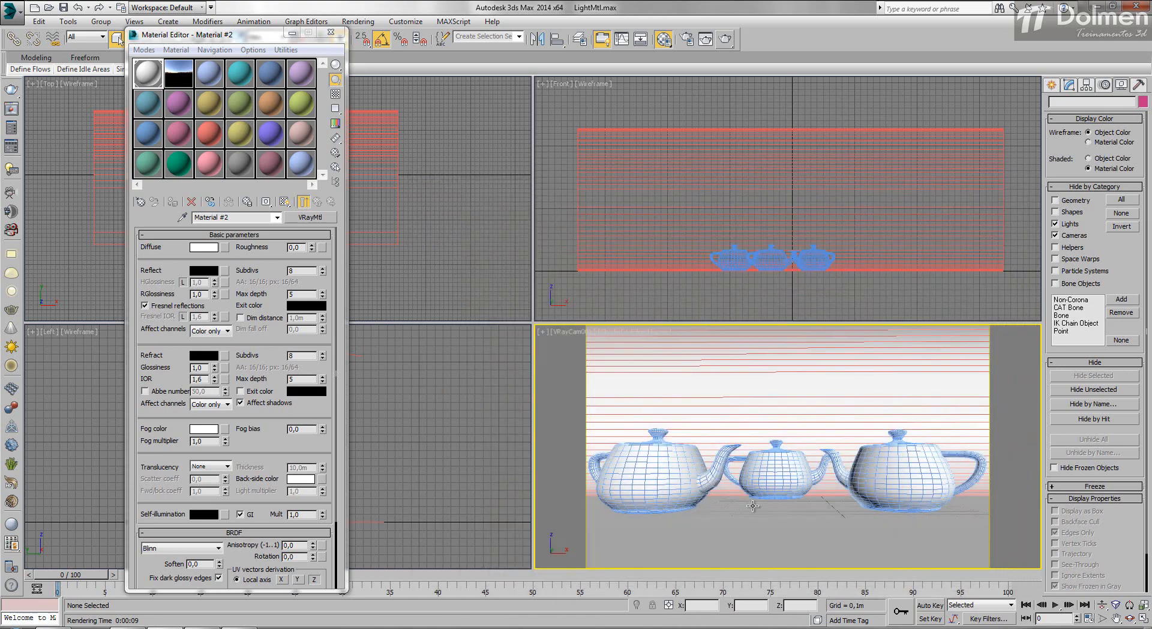
# - Orbit the camera around the middle teapot to a higher angle showing all three teapots, and test-render that view
pyautogui.click(775, 474)
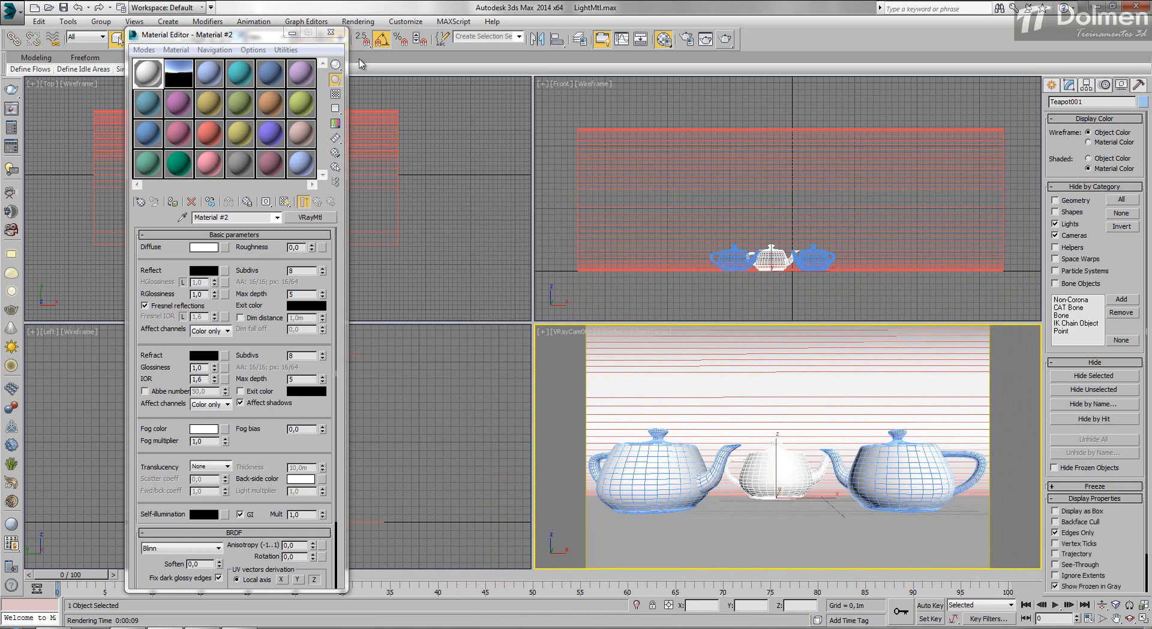
pyautogui.click(1130, 618)
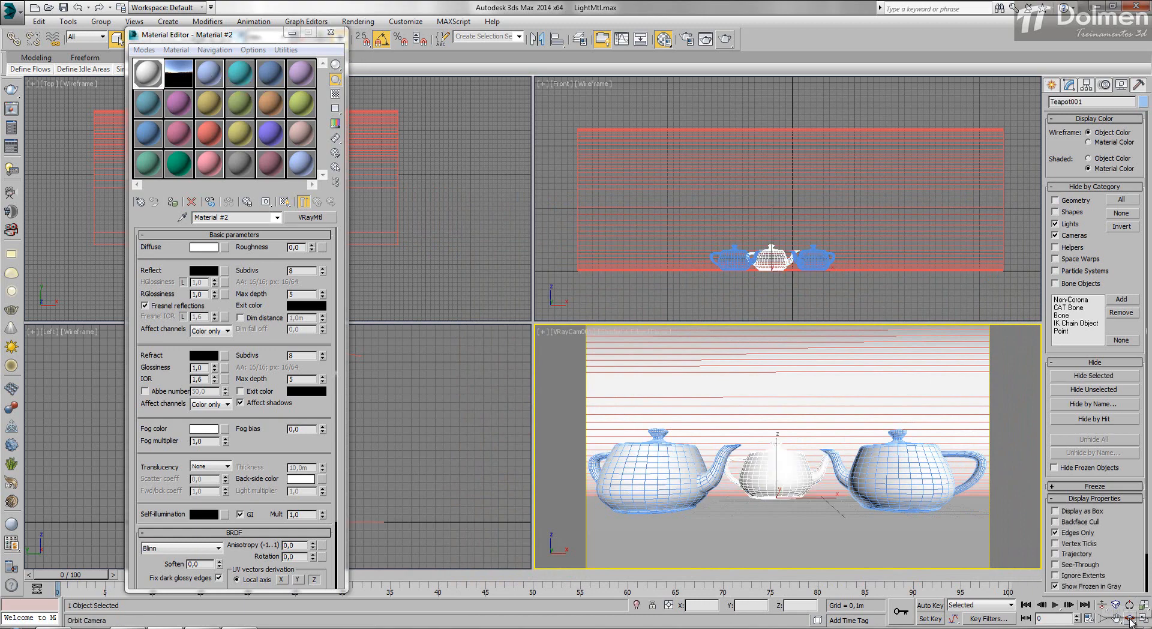
pyautogui.moveTo(744, 417); pyautogui.dragTo(785, 449)
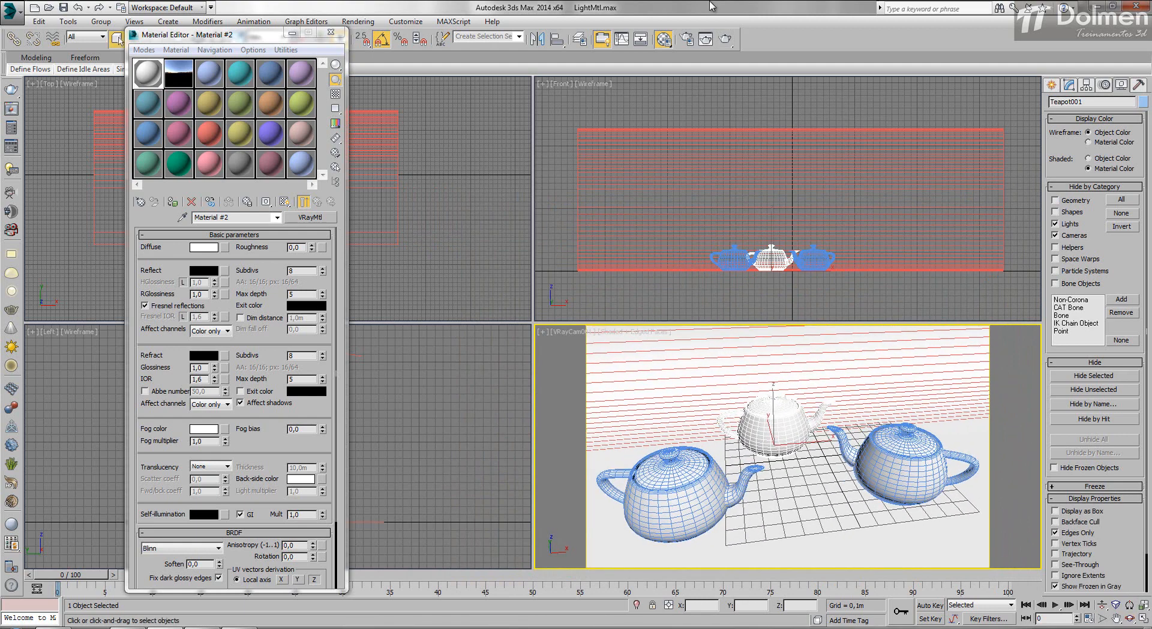
pyautogui.moveTo(714, 7); pyautogui.dragTo(732, 57)
pyautogui.doubleClick(737, 51)
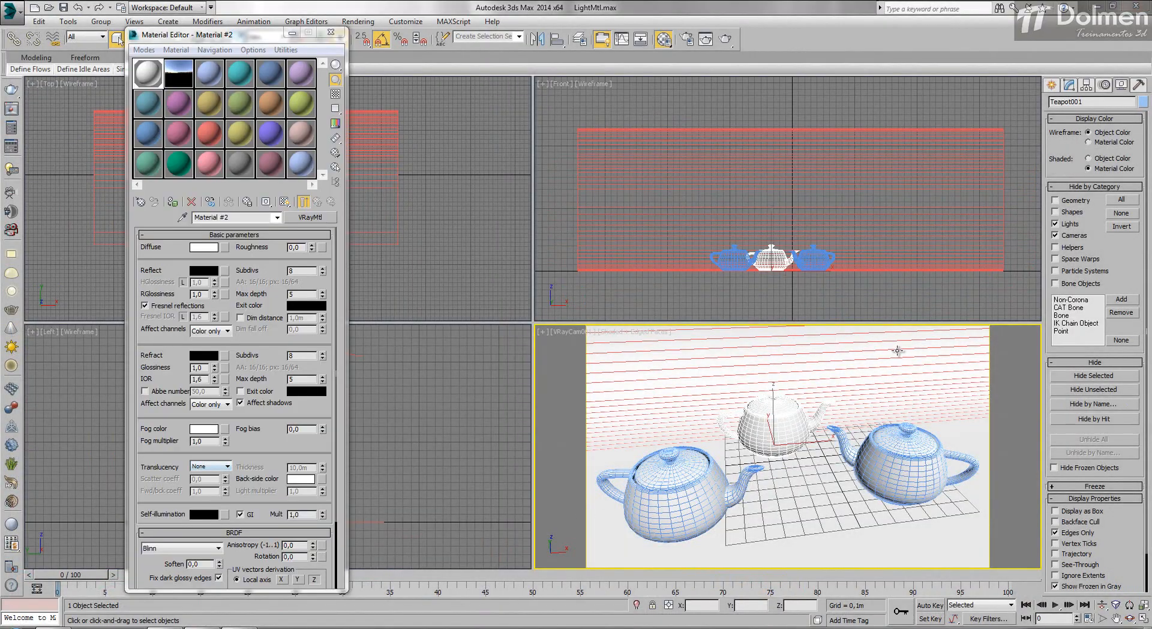
pyautogui.click(725, 40)
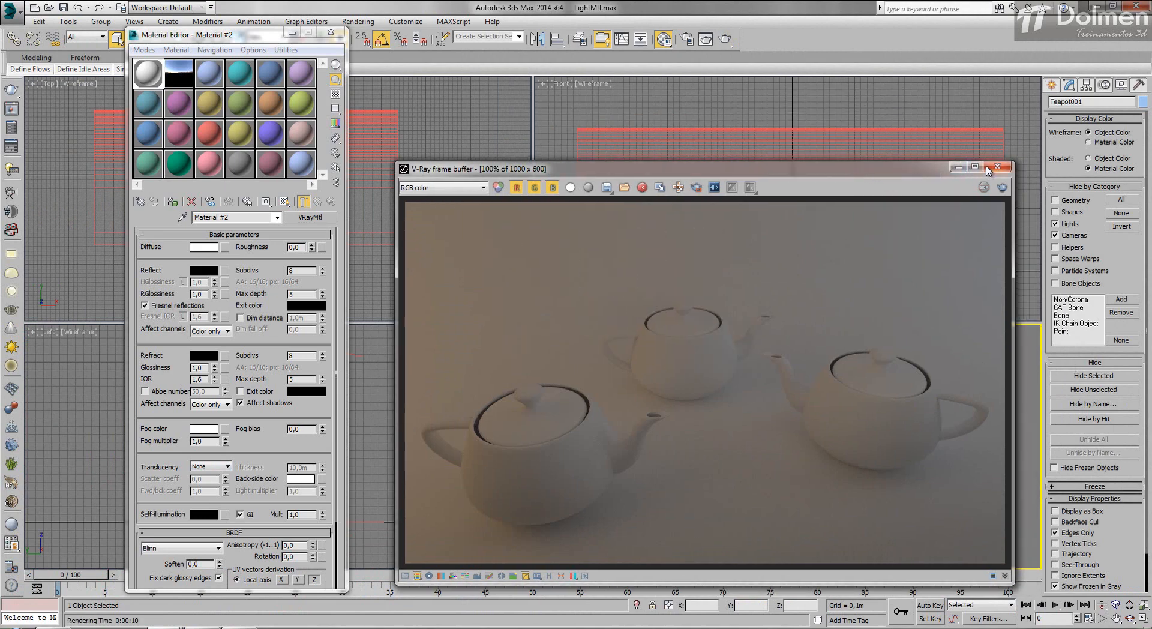
pyautogui.click(1013, 168)
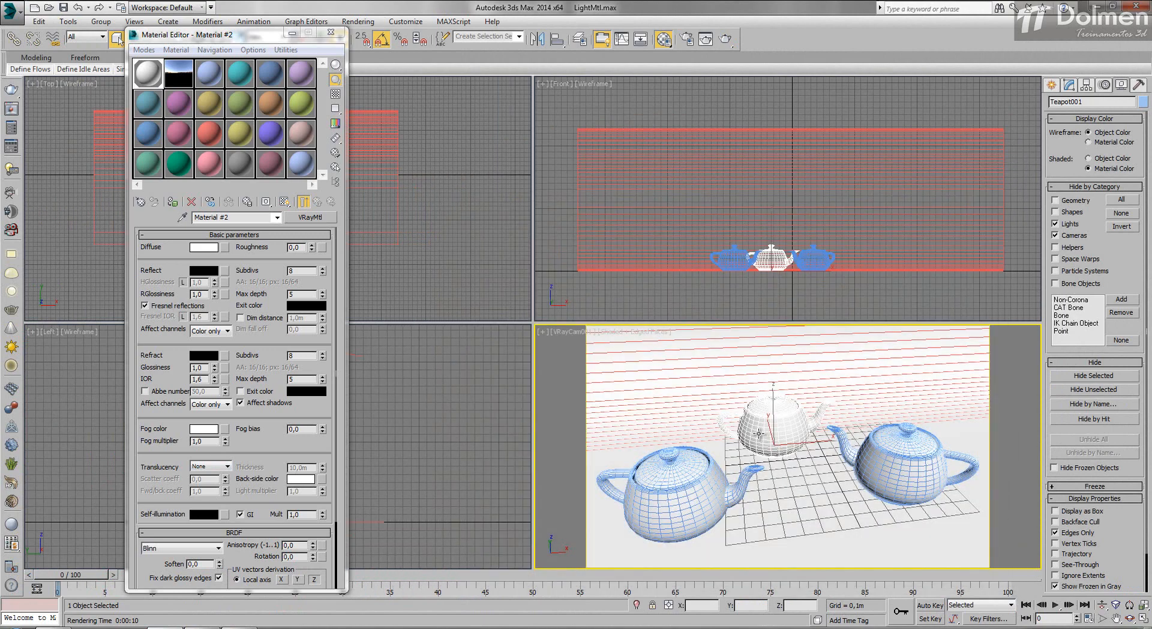
# - Change Material #24 to VRayLightMtl and assign it to the middle teapot
pyautogui.click(209, 83)
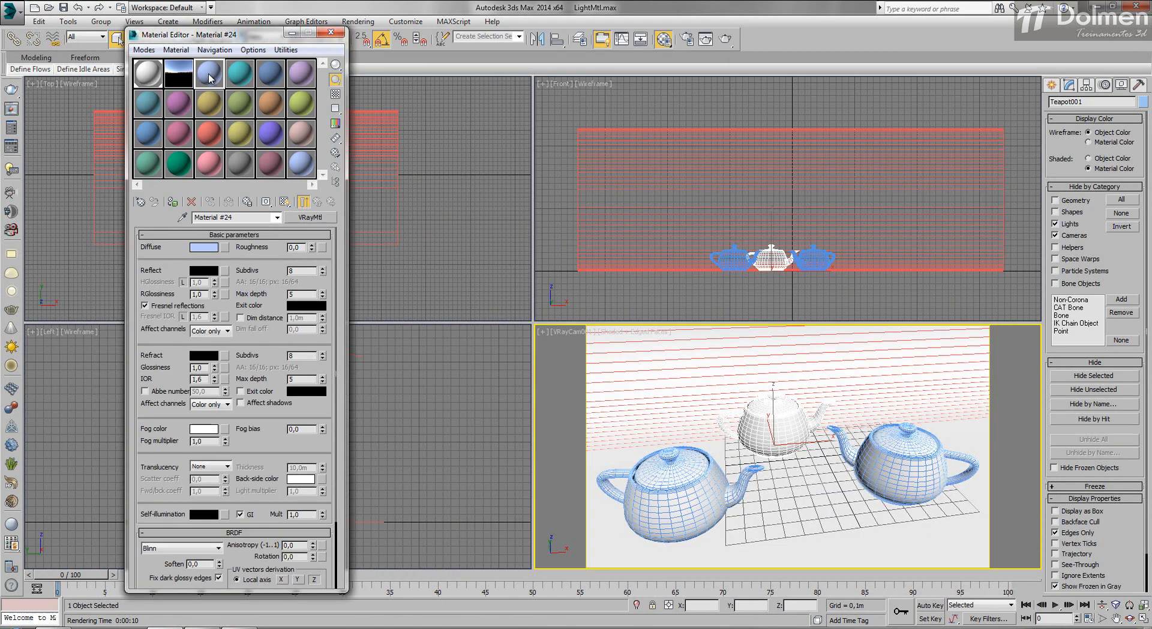
pyautogui.click(310, 217)
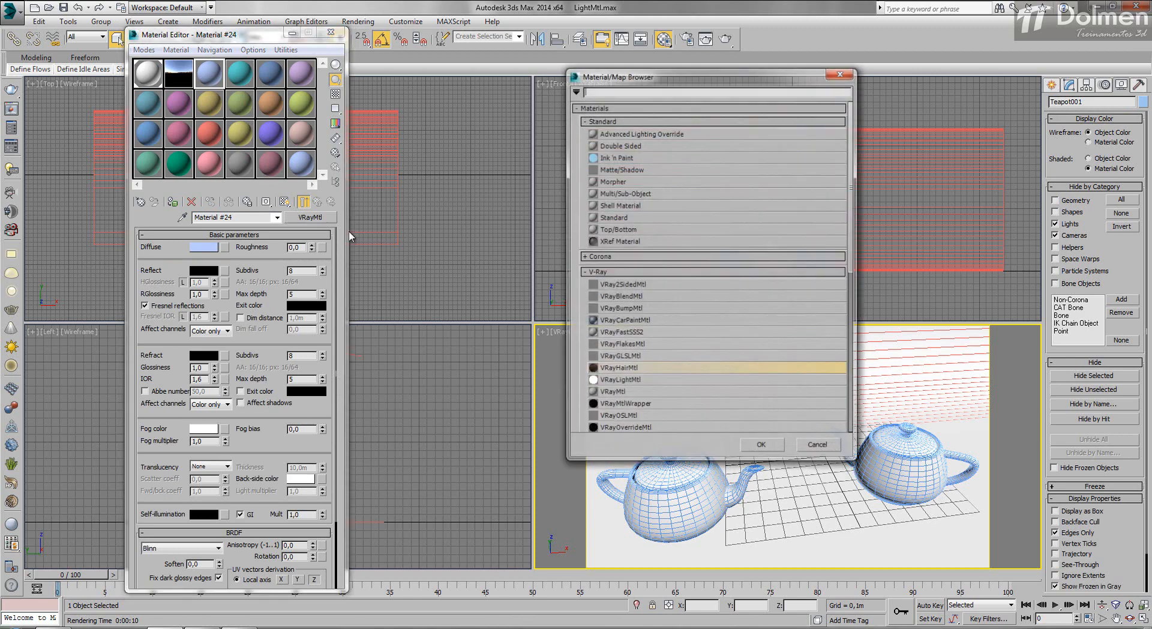
pyautogui.click(635, 382)
pyautogui.doubleClick(632, 382)
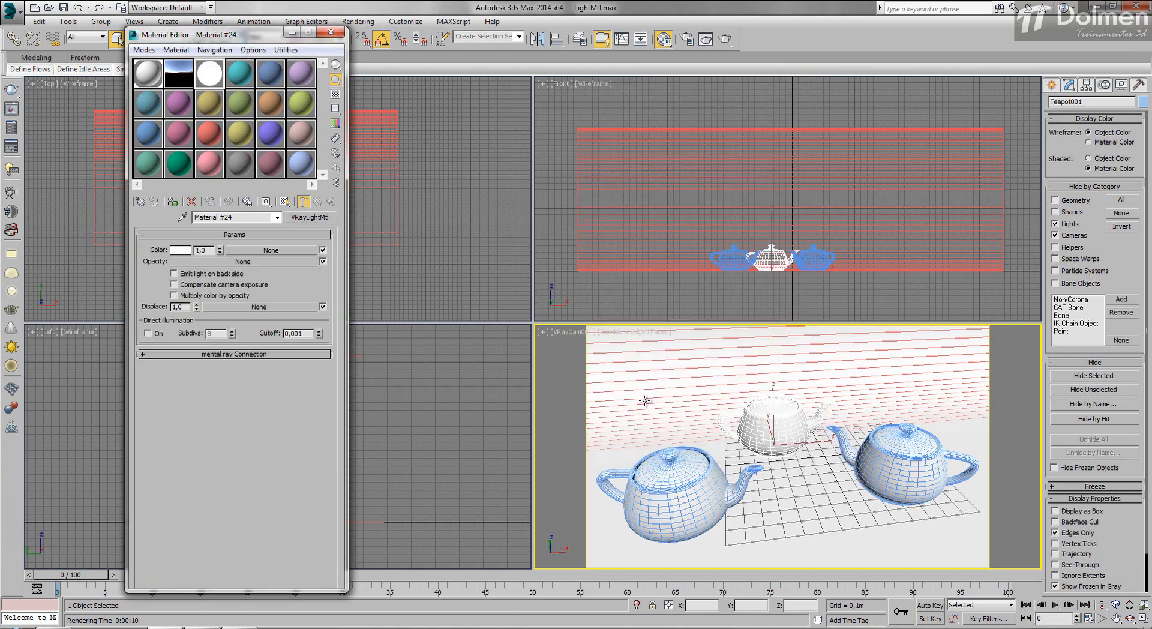
pyautogui.click(172, 202)
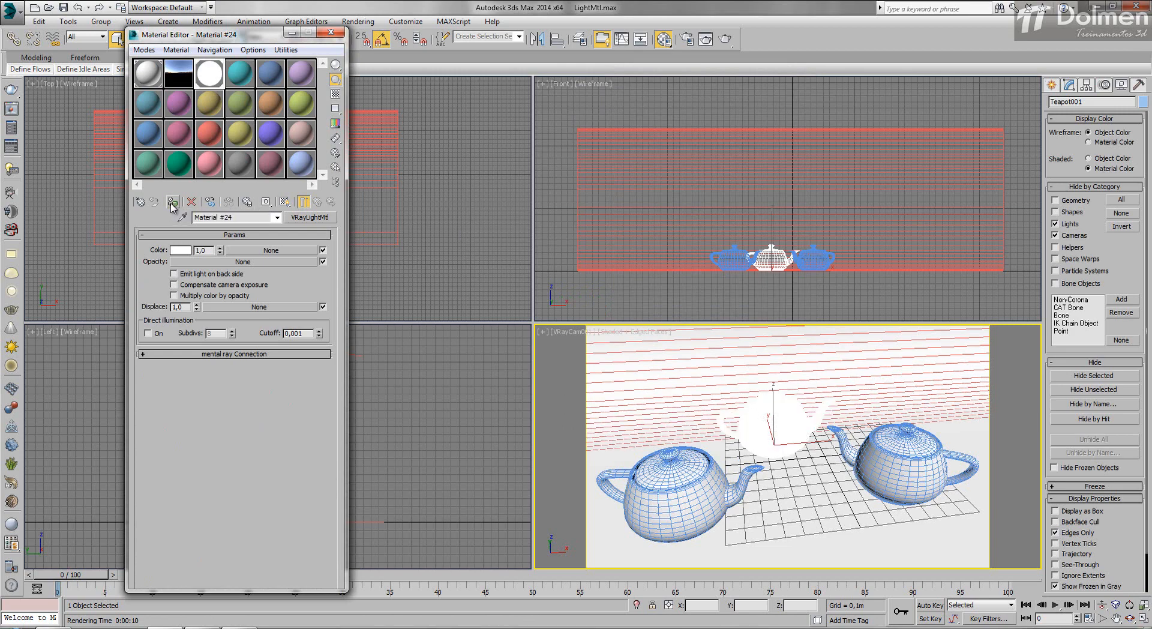
# - Render the camera view with the light material on the middle teapot and reposition the frame buffer window
pyautogui.click(725, 39)
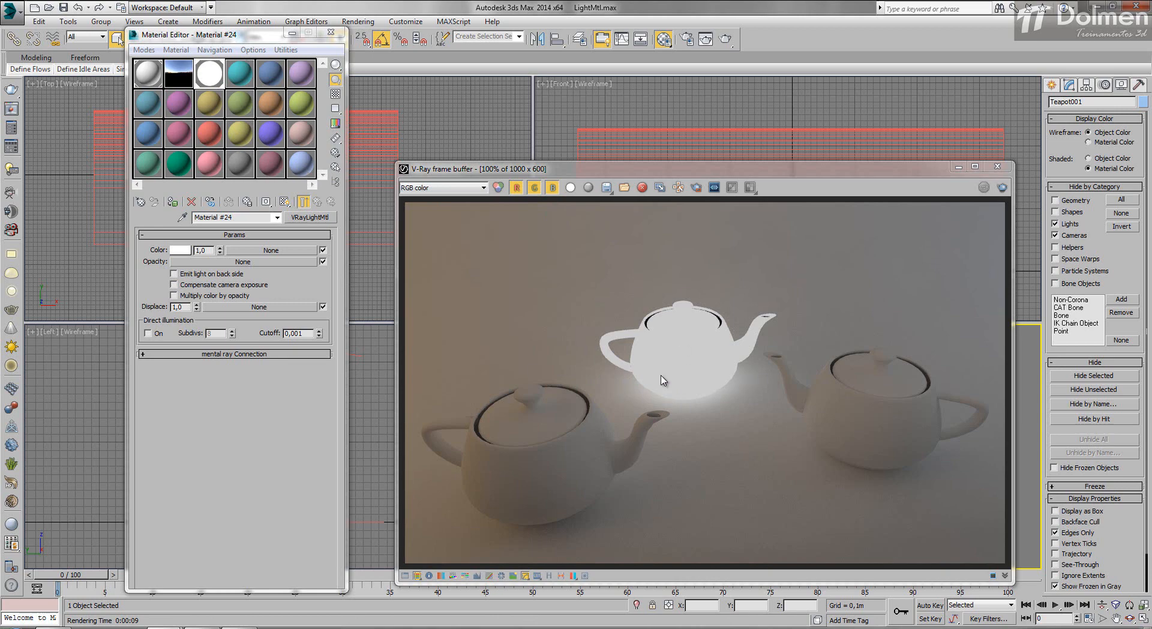
pyautogui.moveTo(718, 177); pyautogui.dragTo(724, 123)
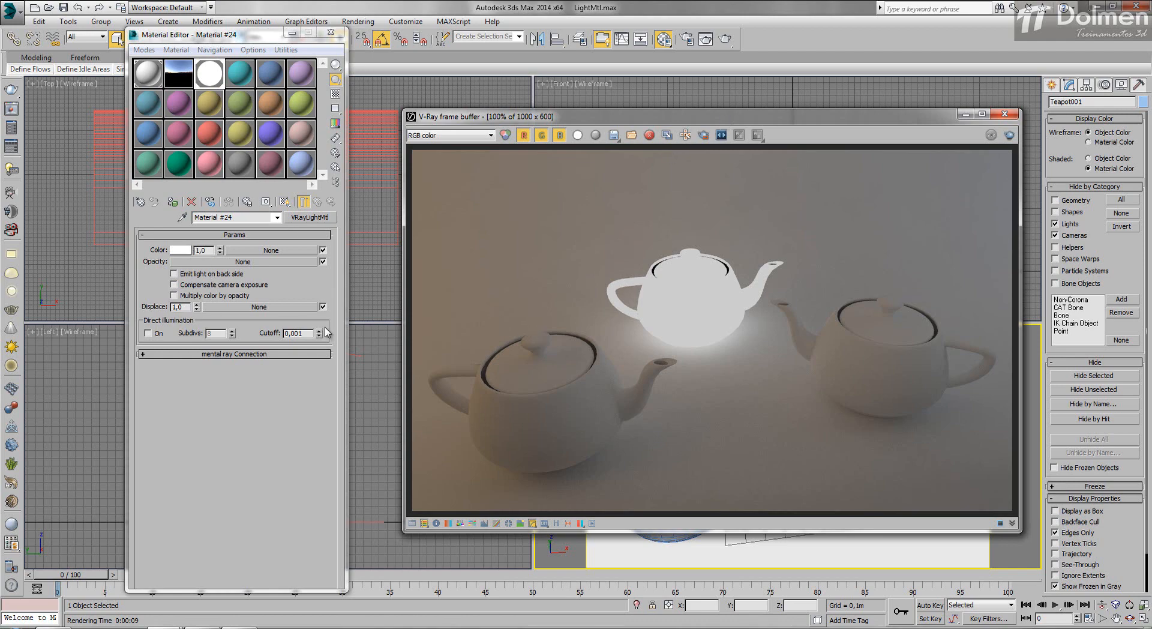
# - Set the light material's colour to yellow (Red 255, Green 255, Blue 84), test-render it and accept the colour
pyautogui.click(180, 250)
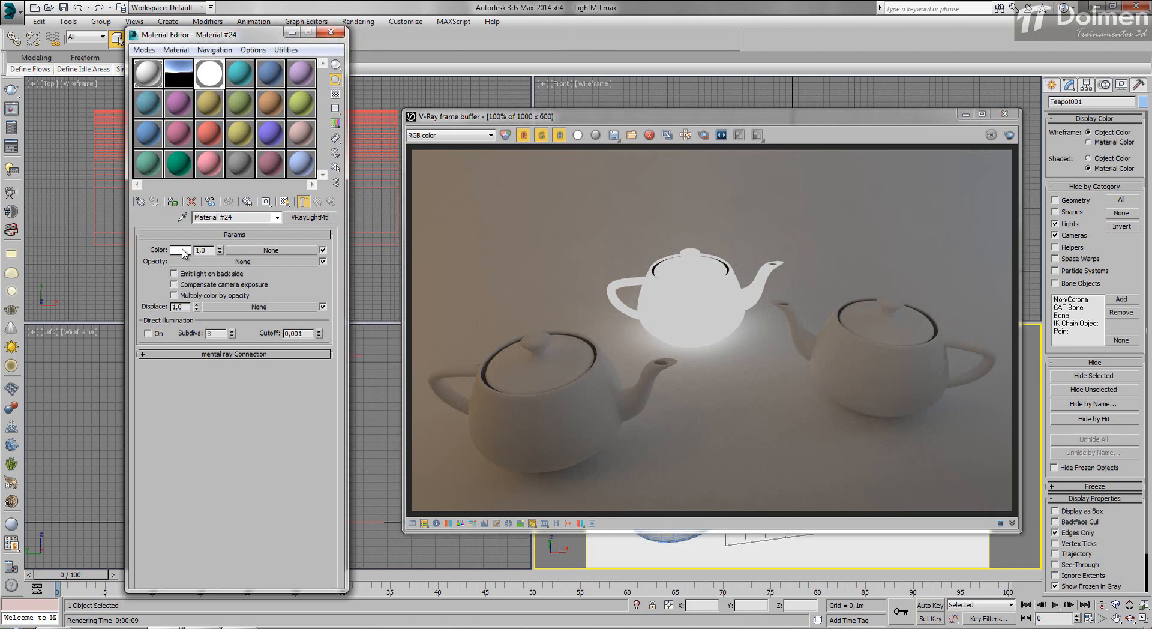
pyautogui.click(407, 101)
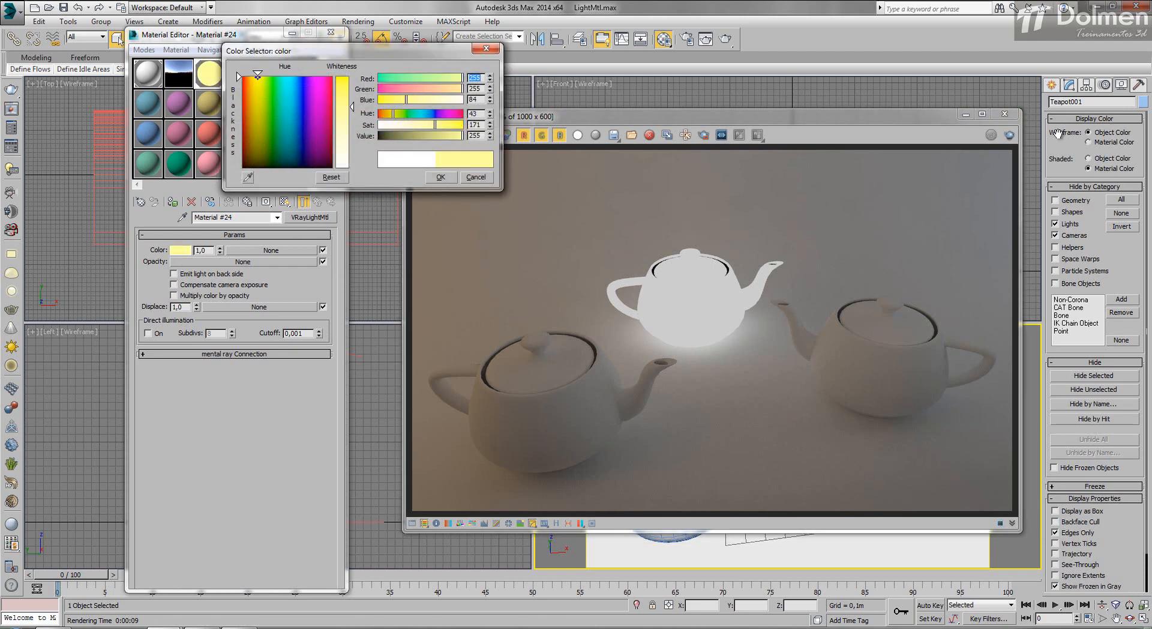
pyautogui.click(1010, 135)
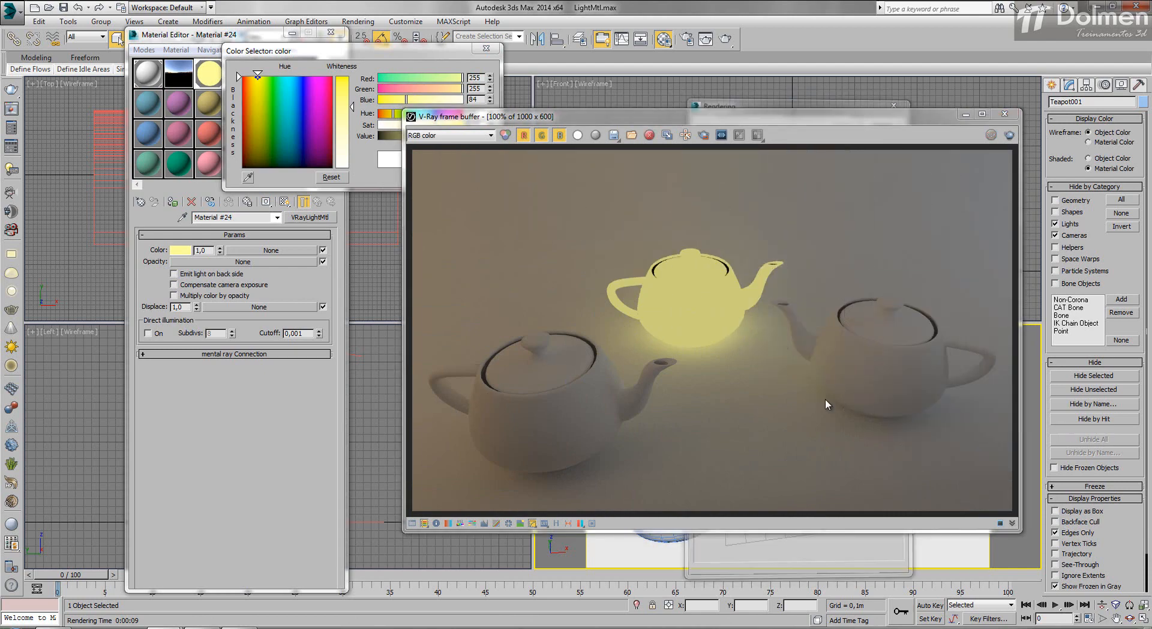
pyautogui.click(372, 175)
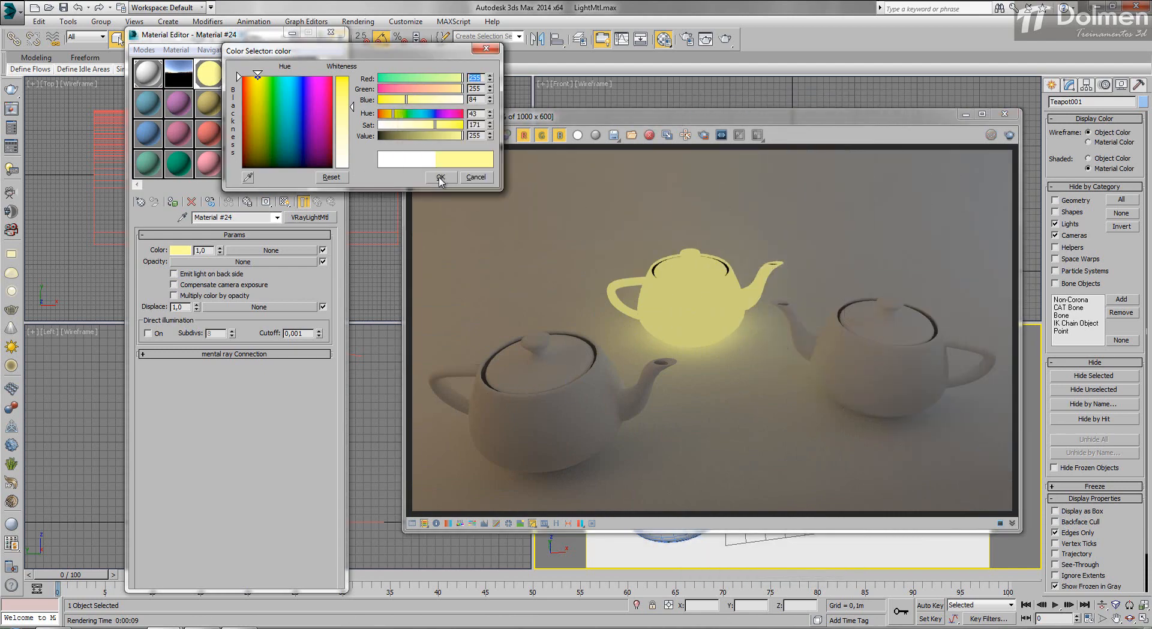
pyautogui.click(440, 178)
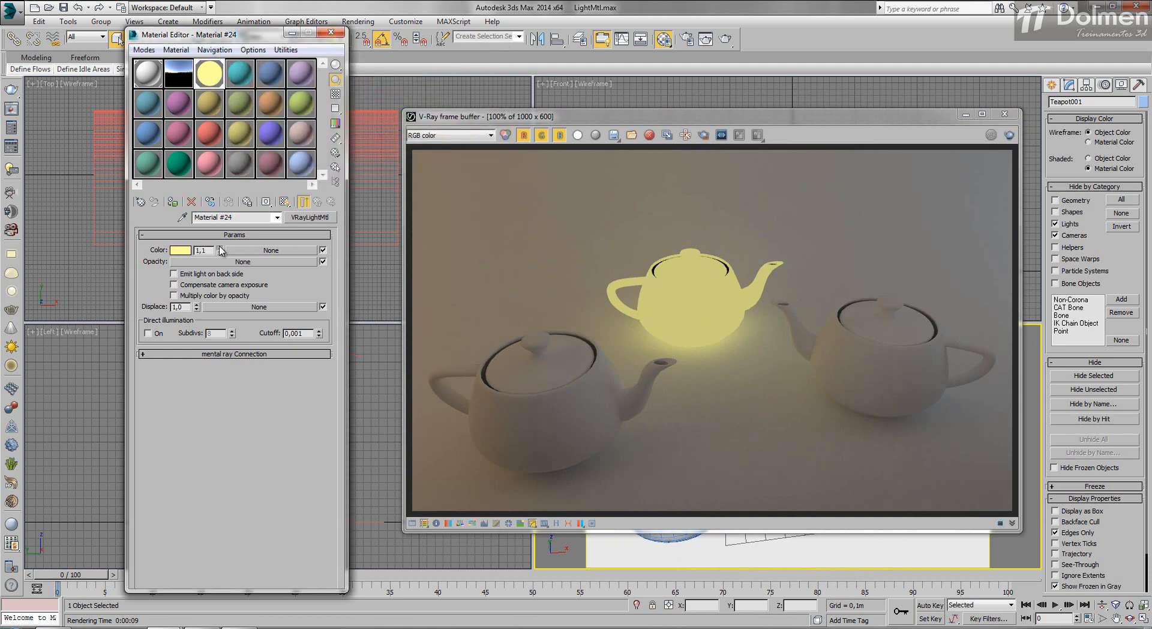
# - Raise the light material's colour multiplier to 4.7 and test-render the camera view
pyautogui.moveTo(221, 251); pyautogui.dragTo(228, 224)
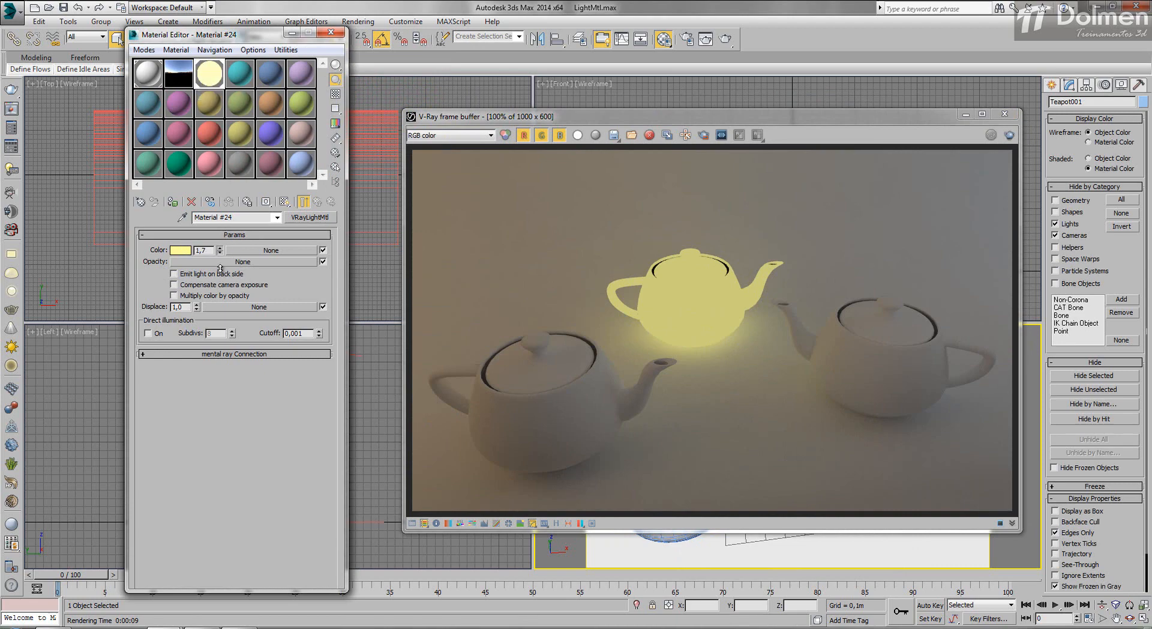
pyautogui.moveTo(220, 259); pyautogui.dragTo(220, 253)
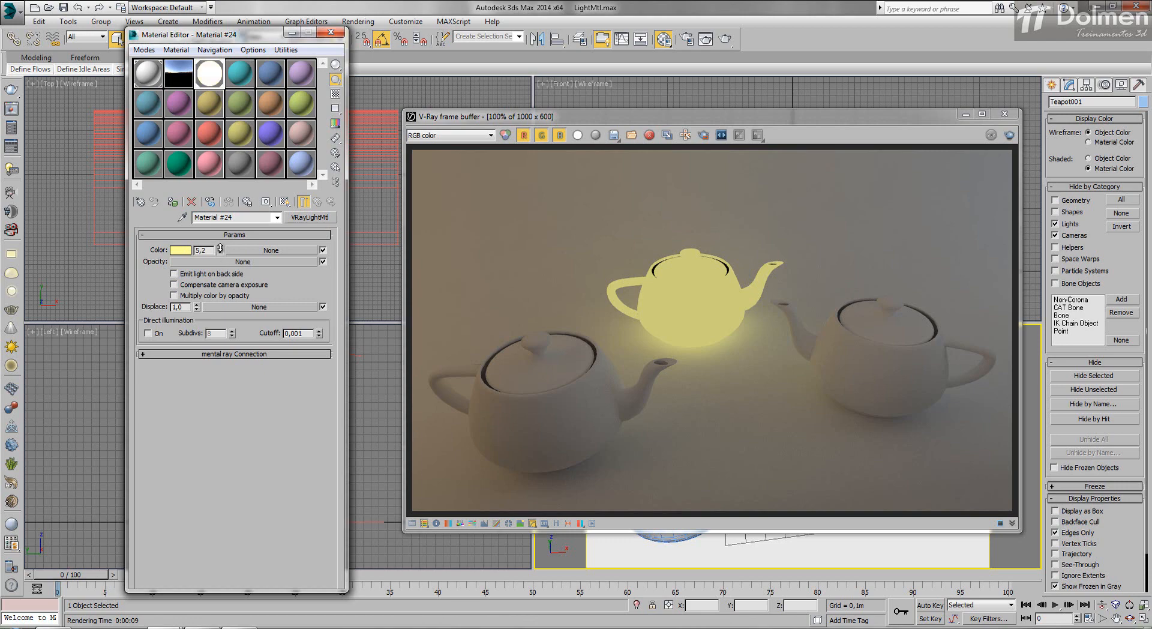
pyautogui.click(1009, 136)
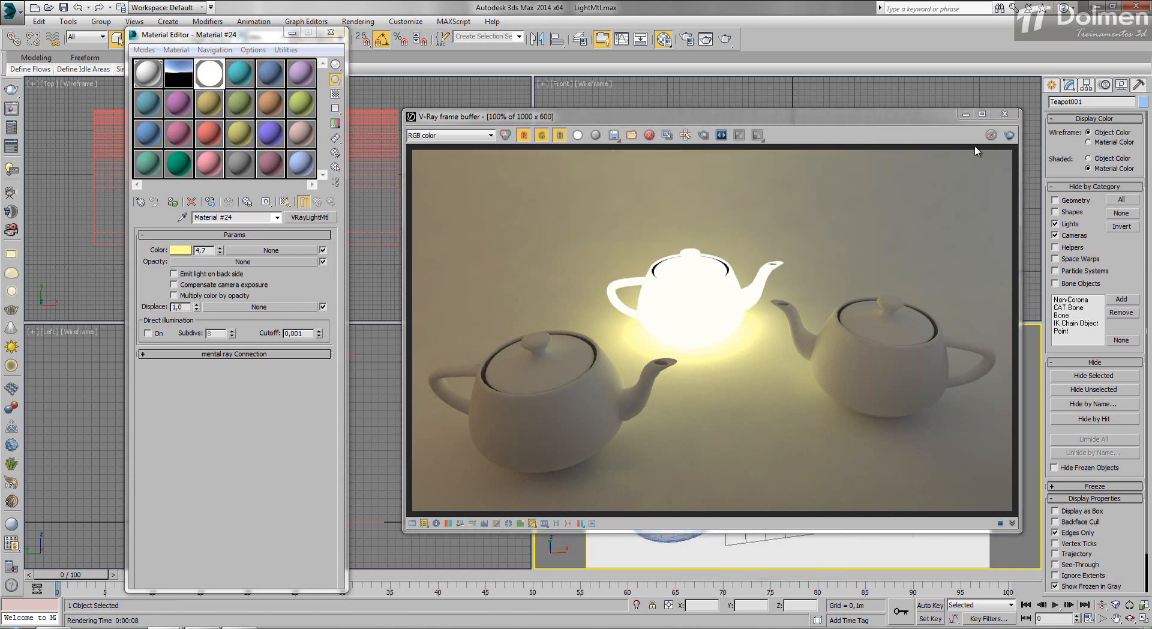
# - Close the frame buffer, raise the middle teapot above the floor in the front view, and render the camera view
pyautogui.click(1004, 113)
pyautogui.click(777, 246)
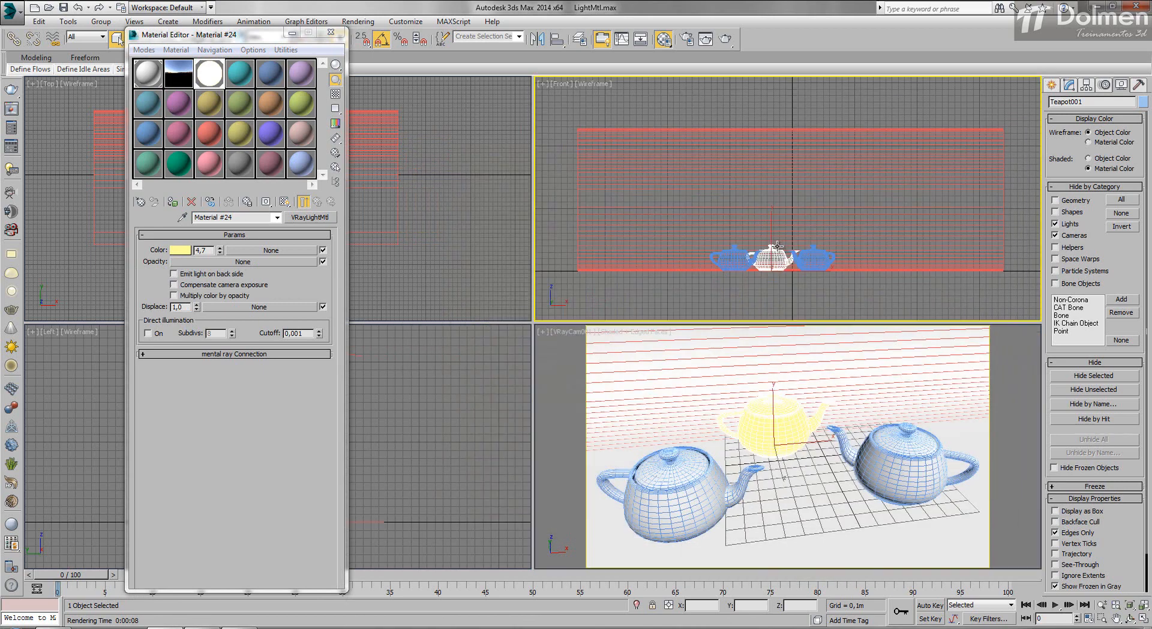
pyautogui.moveTo(241, 38); pyautogui.dragTo(207, 57)
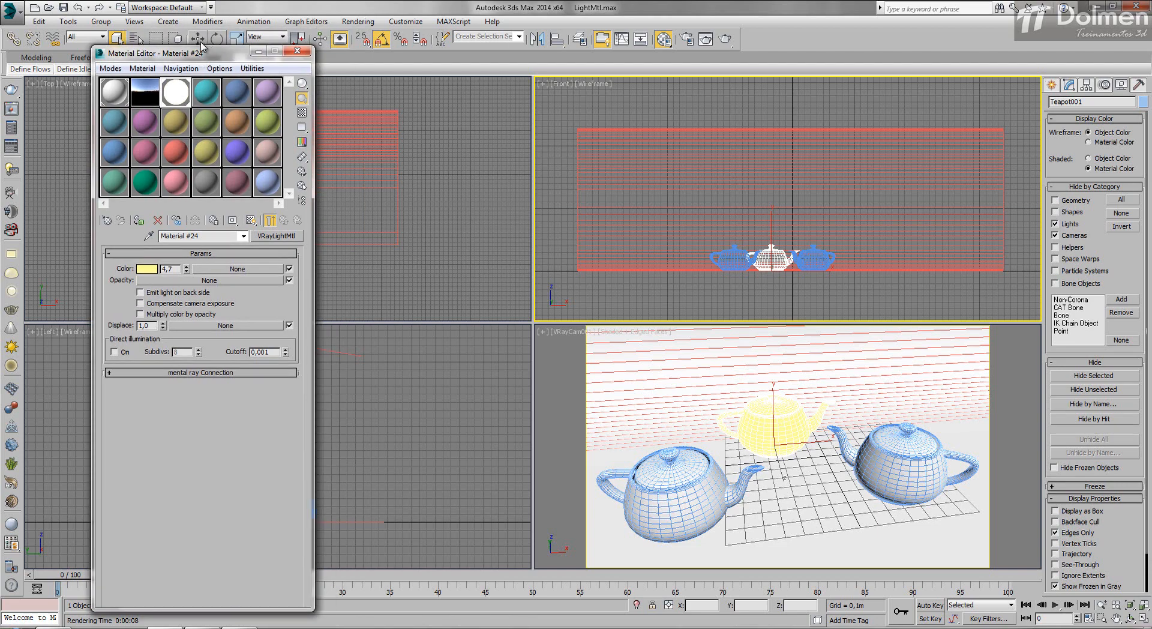
pyautogui.click(197, 38)
pyautogui.moveTo(771, 239); pyautogui.dragTo(771, 227)
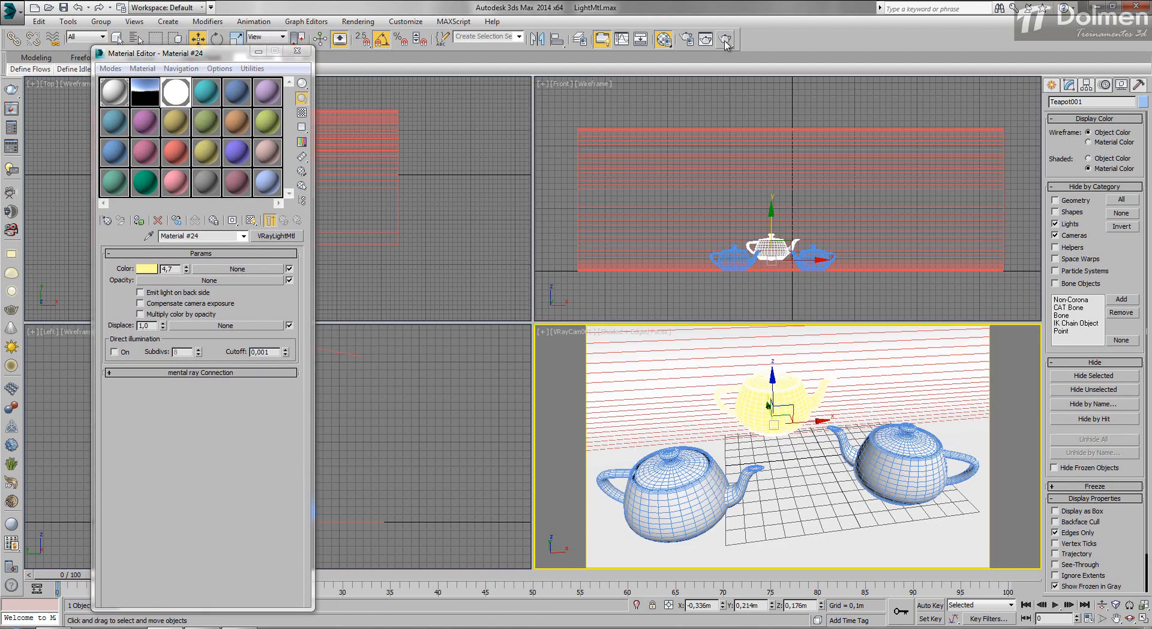
pyautogui.click(725, 39)
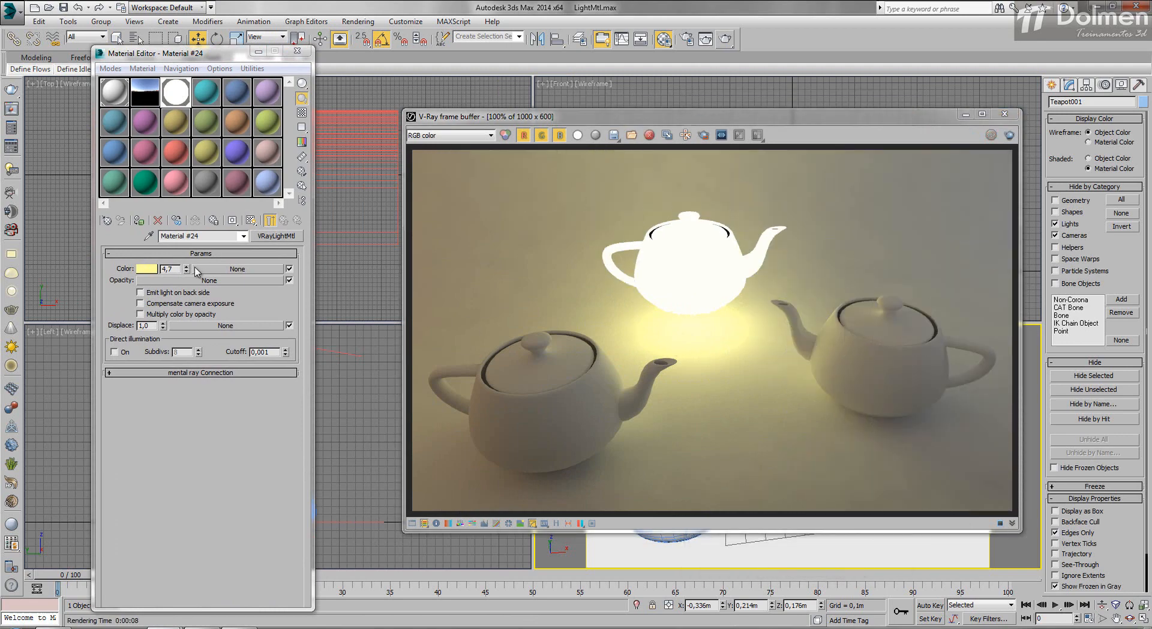
# - Test-render the raised teapot with the colour multiplier at 11.5, and again at 2.5
pyautogui.moveTo(187, 267); pyautogui.dragTo(189, 229)
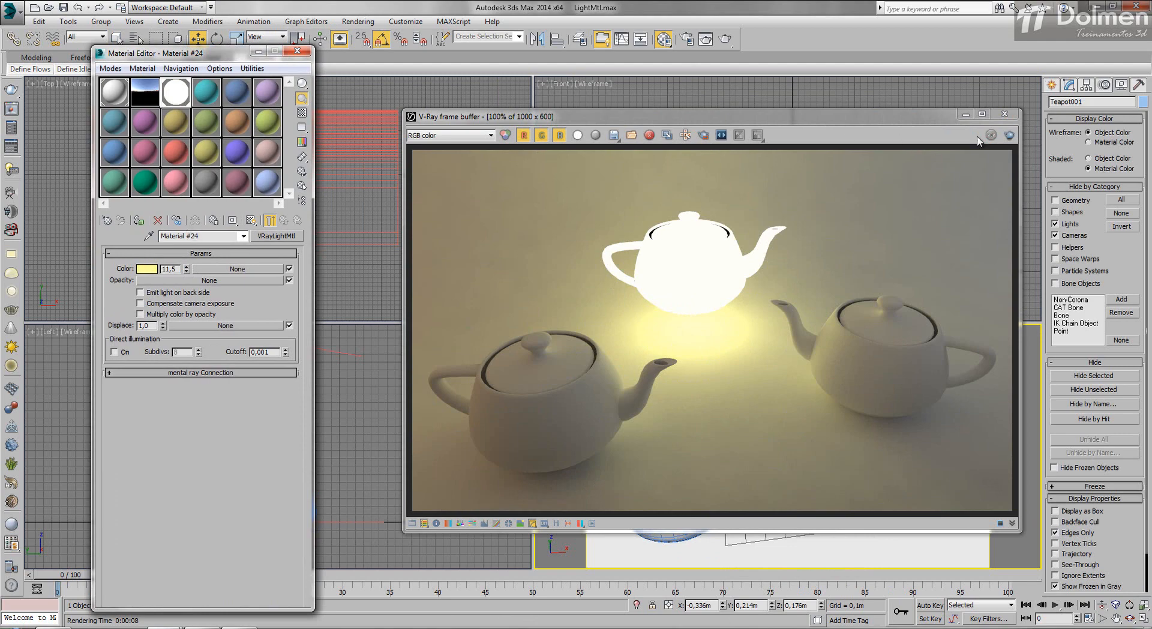
pyautogui.click(1011, 135)
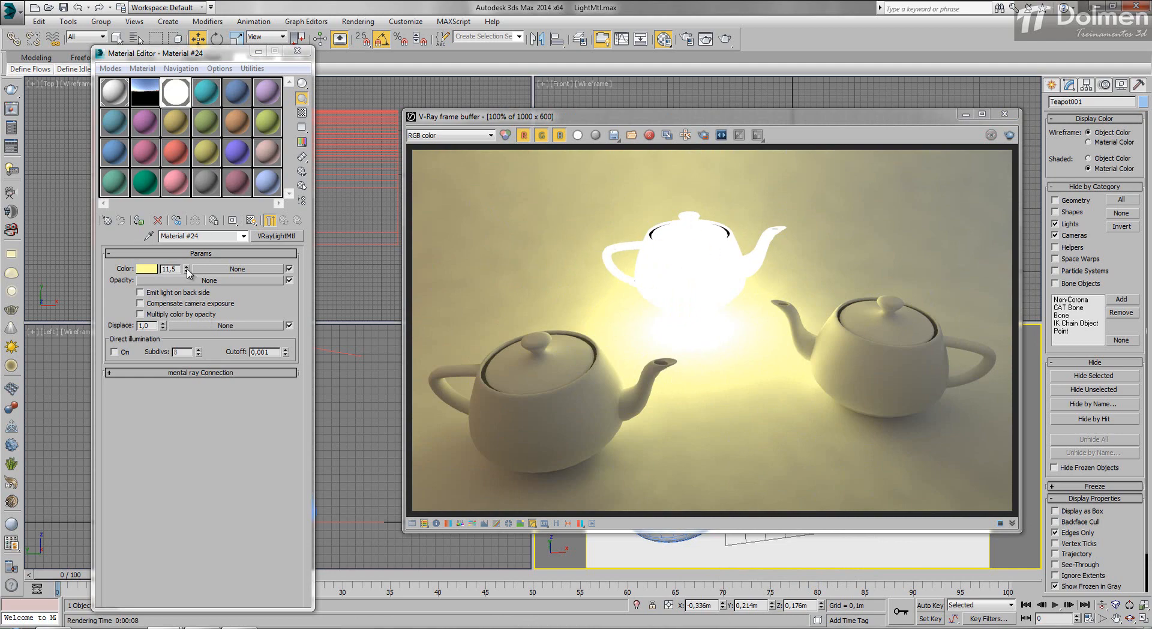
pyautogui.moveTo(187, 271); pyautogui.dragTo(189, 311)
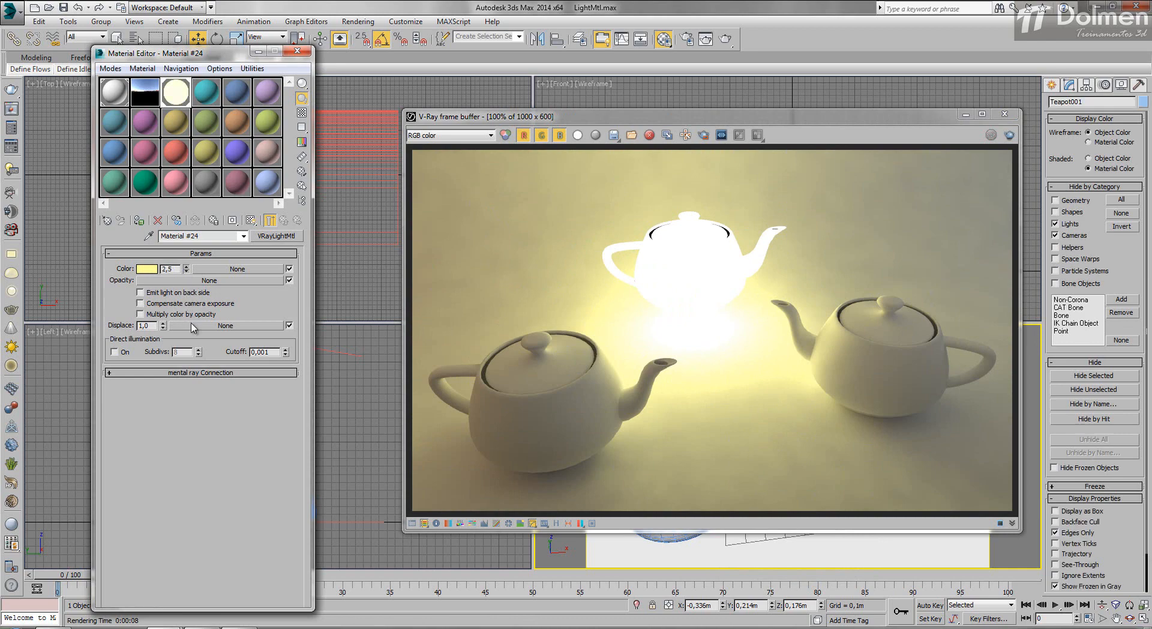
pyautogui.click(1009, 136)
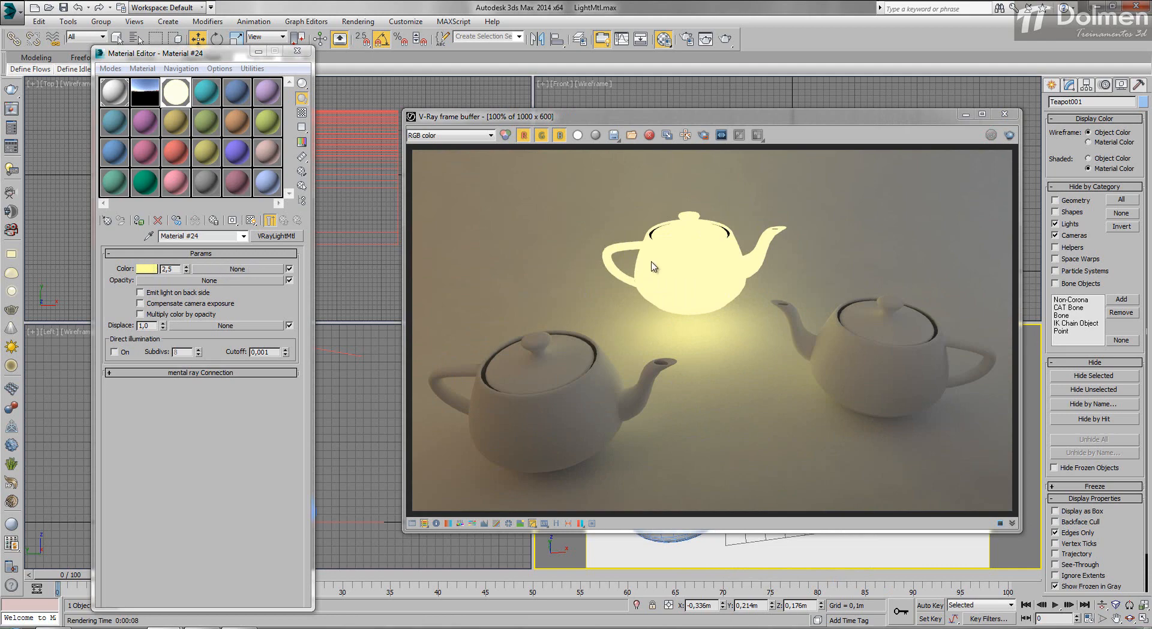
# - Assign a Checker map to the light material's colour and render the camera view
pyautogui.click(228, 271)
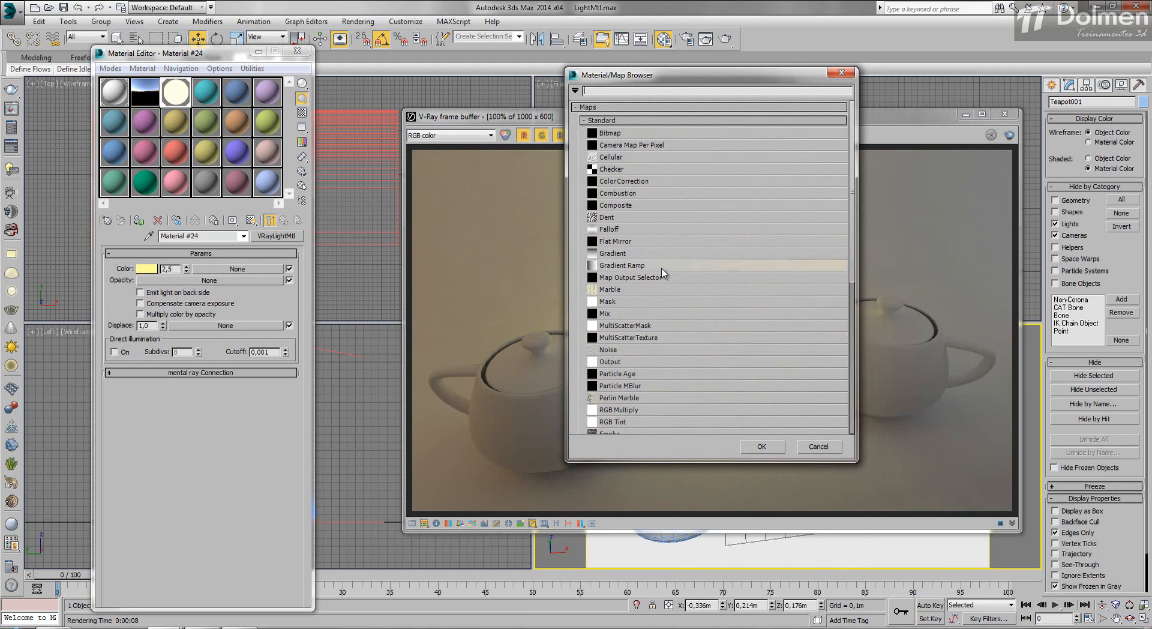
pyautogui.doubleClick(621, 169)
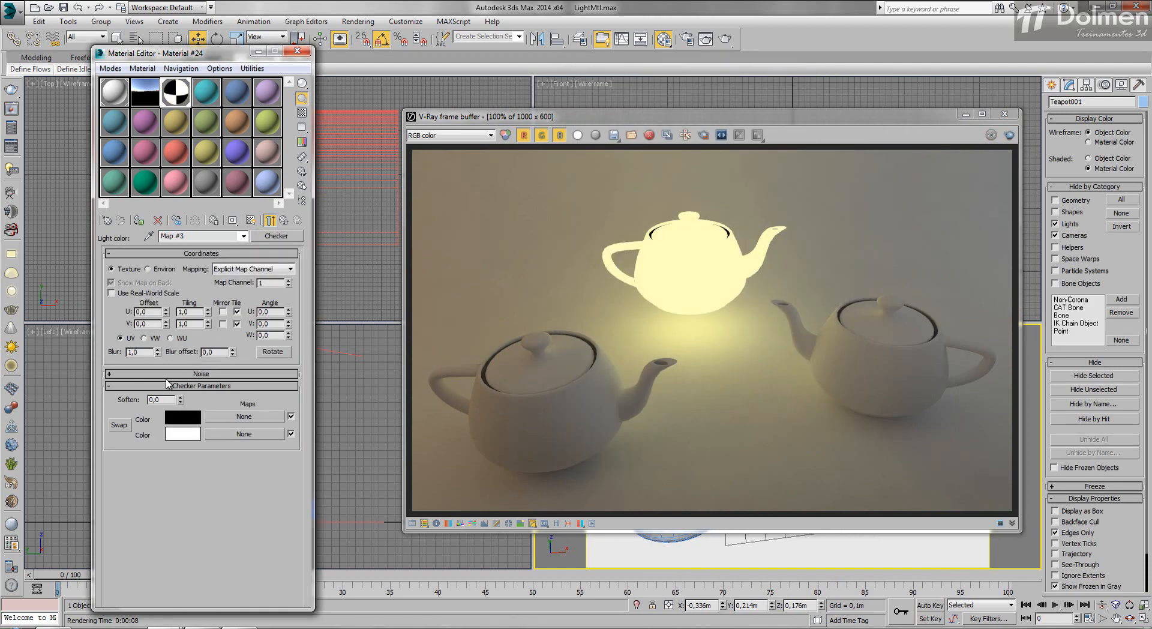
pyautogui.click(726, 41)
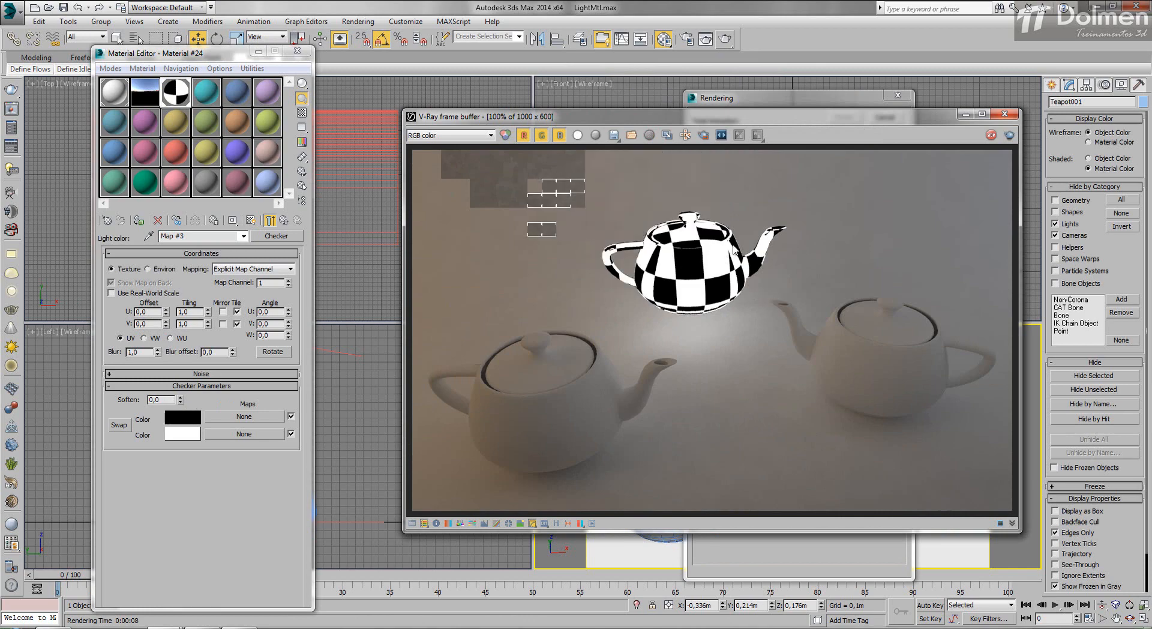
# - Return to the material's main parameters, test-render with the colour multiplier at 6.7, and lower it to 4.0
pyautogui.click(284, 221)
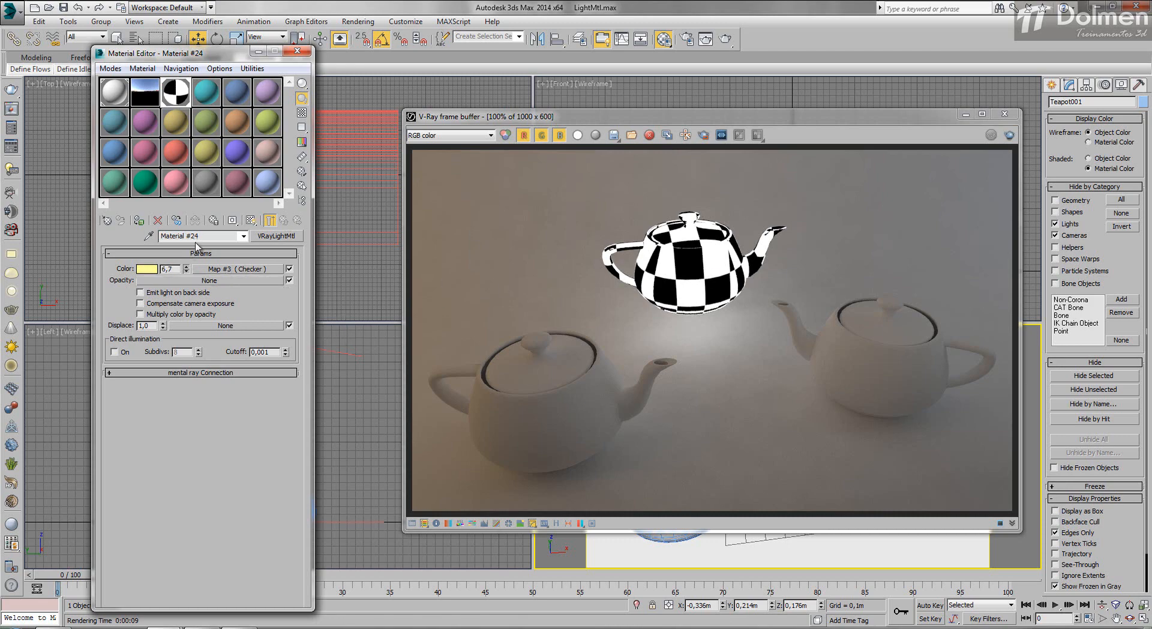
pyautogui.click(1009, 134)
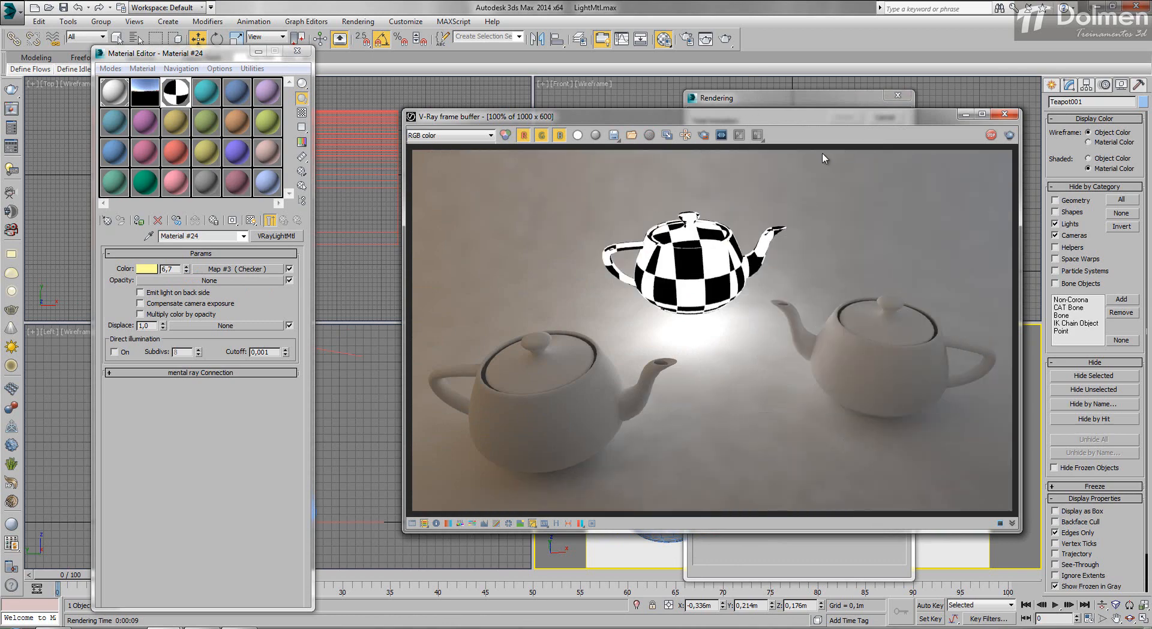
pyautogui.moveTo(186, 270); pyautogui.dragTo(186, 285)
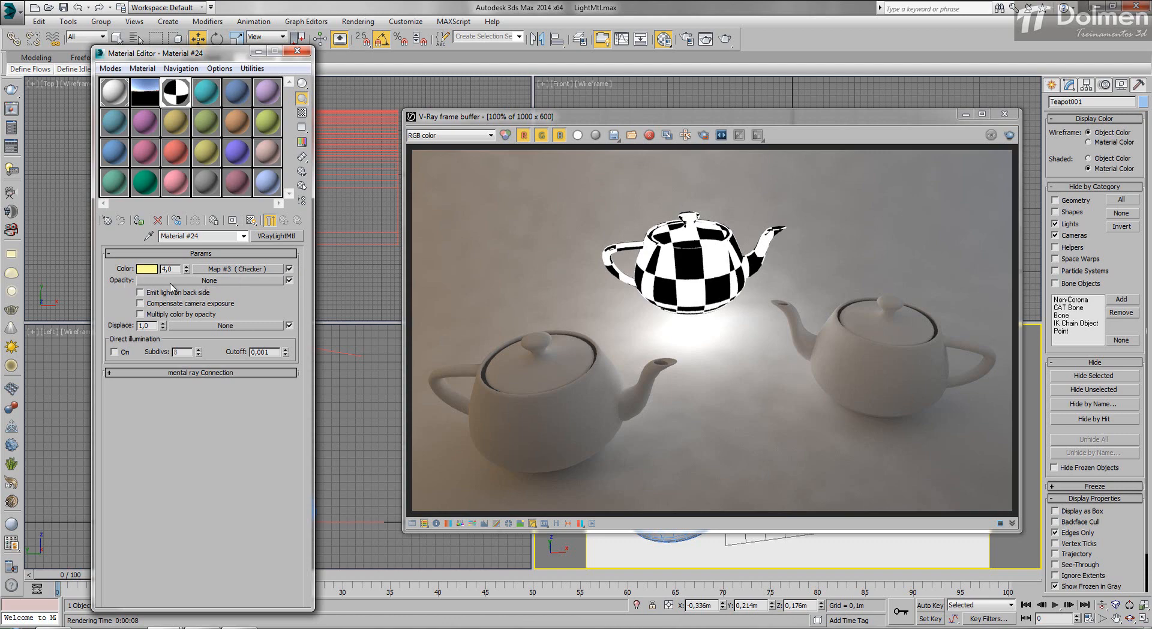
# - Assign a Smoke map with size 93.4 to the material's opacity, open the enlarged sample preview and return to the main parameters
pyautogui.click(207, 280)
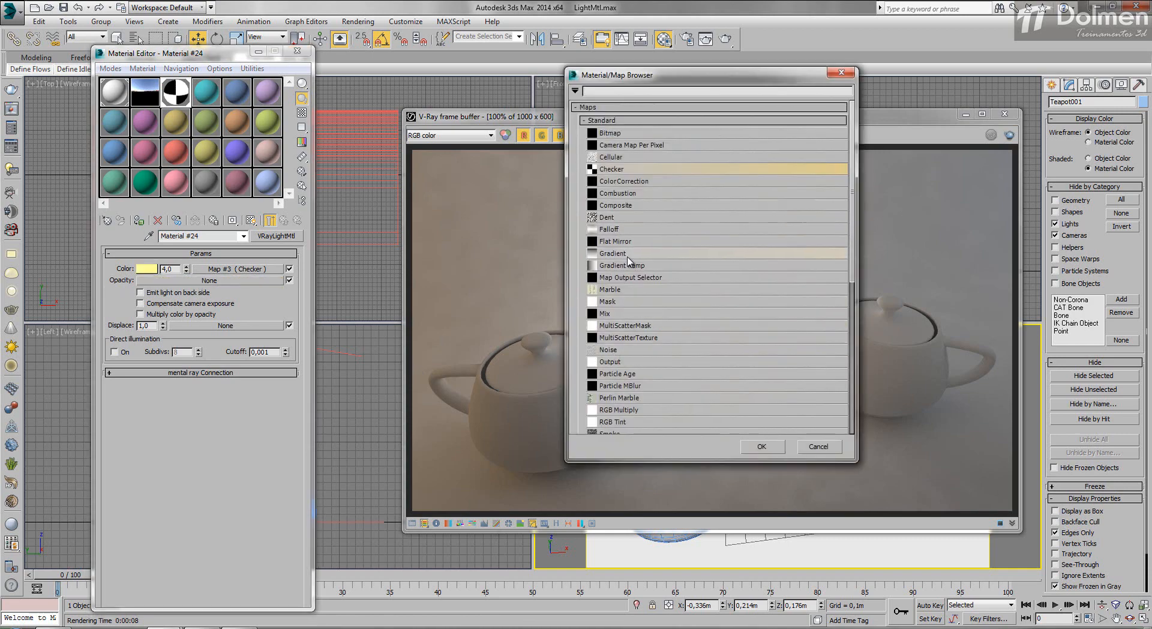
pyautogui.scroll(-2, 660, 270)
pyautogui.doubleClick(603, 376)
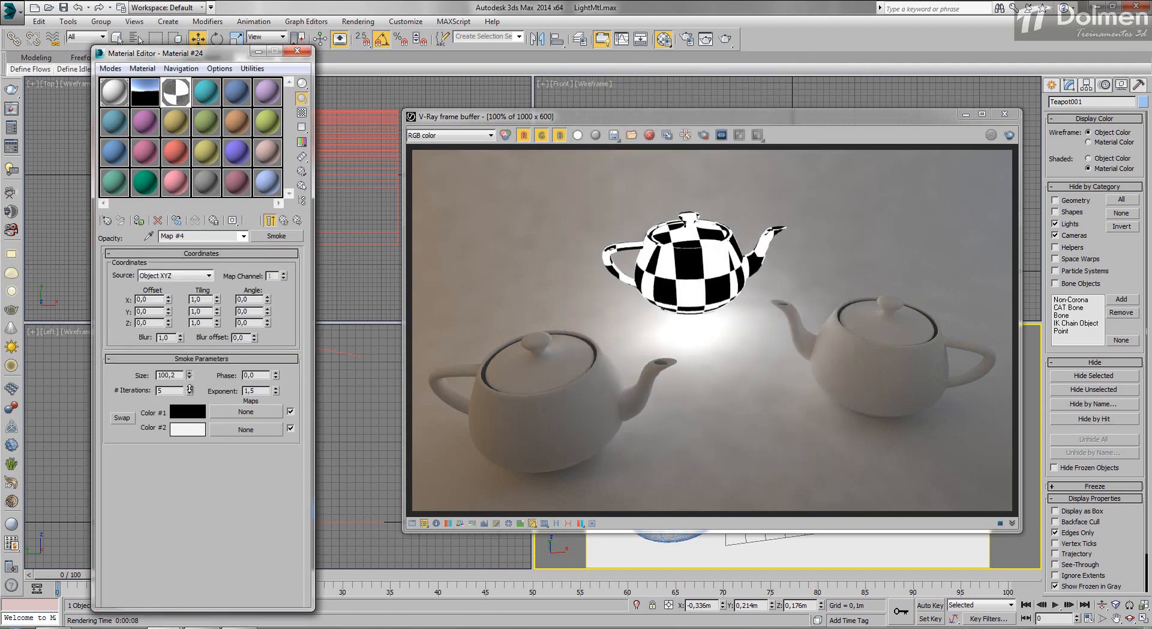
pyautogui.moveTo(189, 376); pyautogui.dragTo(189, 390)
pyautogui.doubleClick(179, 106)
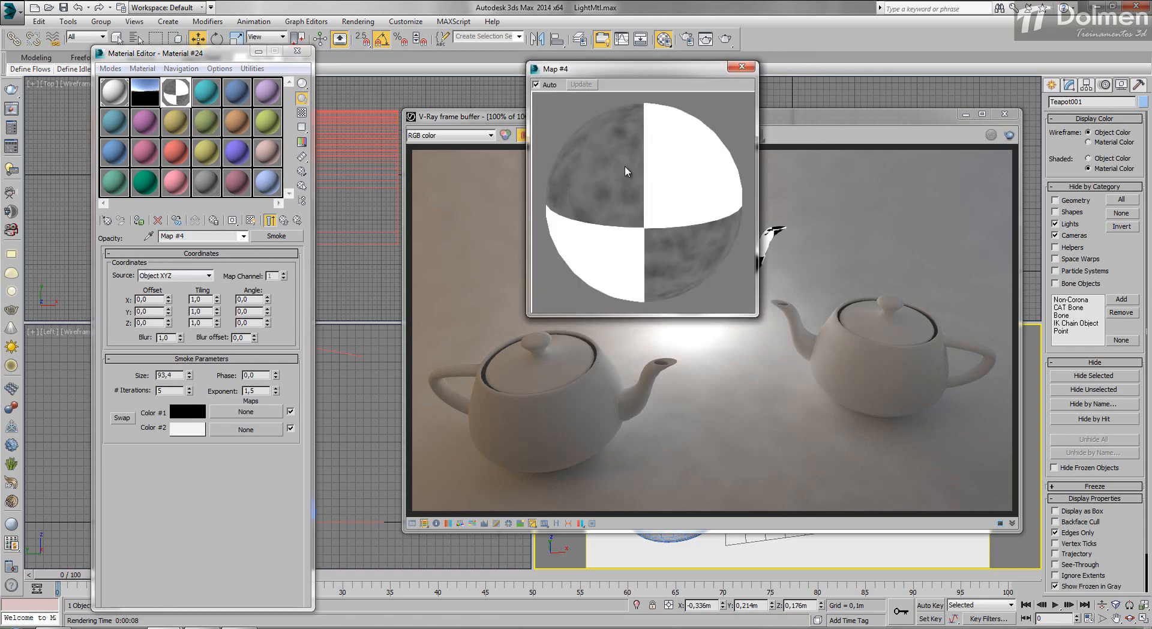
pyautogui.click(284, 220)
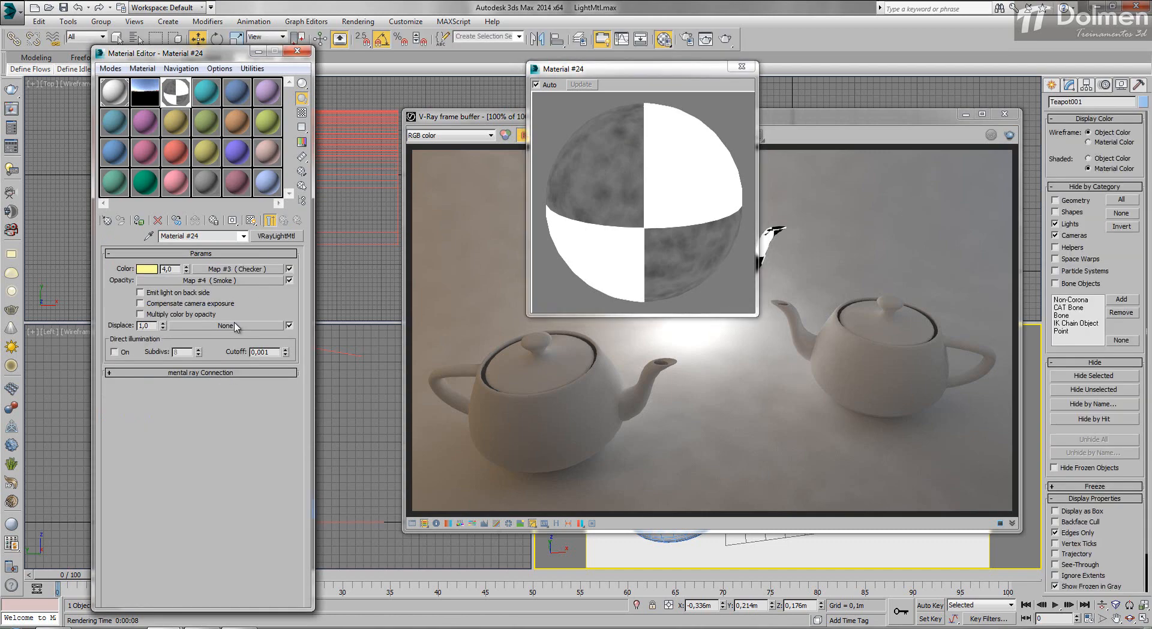
# - Disable the Checker colour map, set the colour multiplier to 1.0 and test-render the Smoke opacity on the plain yellow light
pyautogui.click(289, 269)
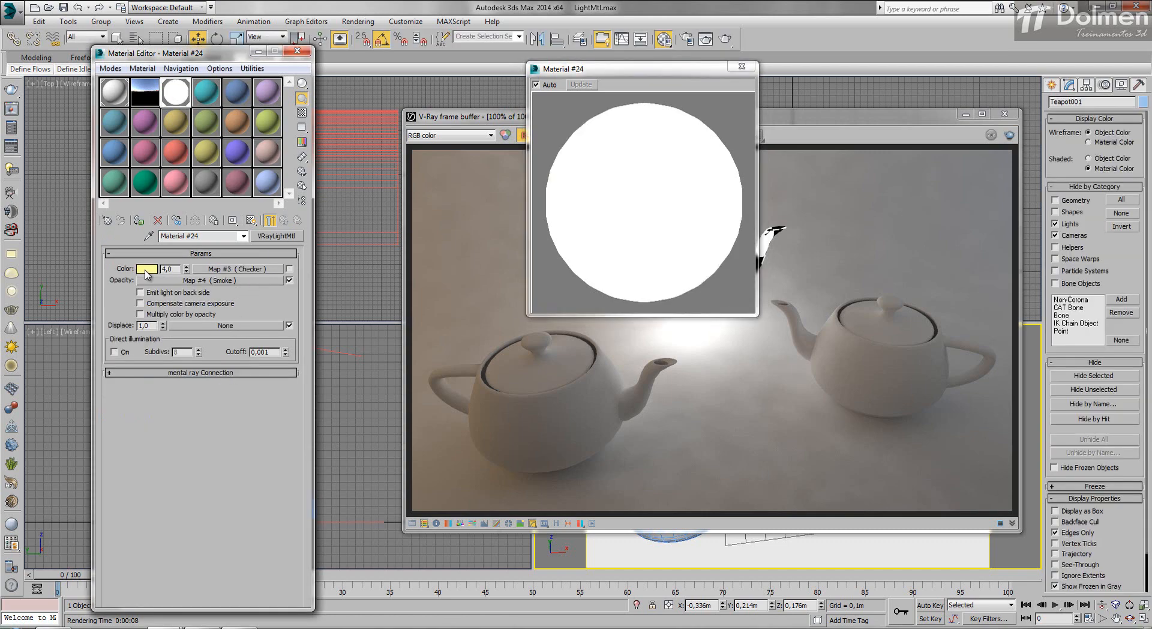
pyautogui.moveTo(188, 273); pyautogui.dragTo(188, 297)
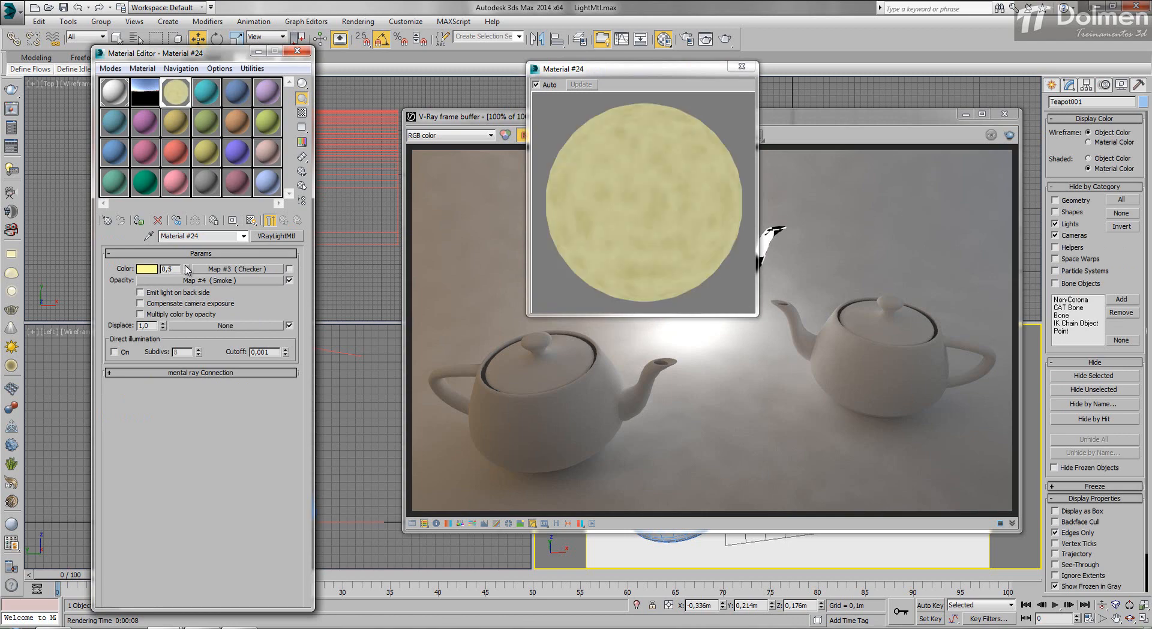
pyautogui.click(187, 267)
pyautogui.click(187, 266)
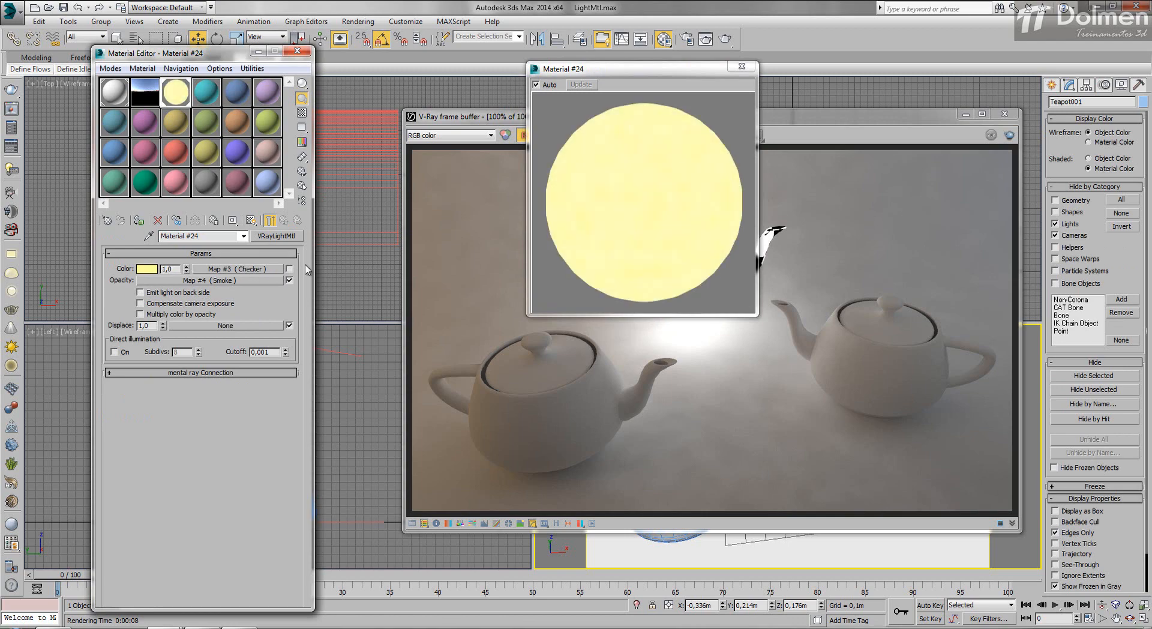
pyautogui.click(1009, 135)
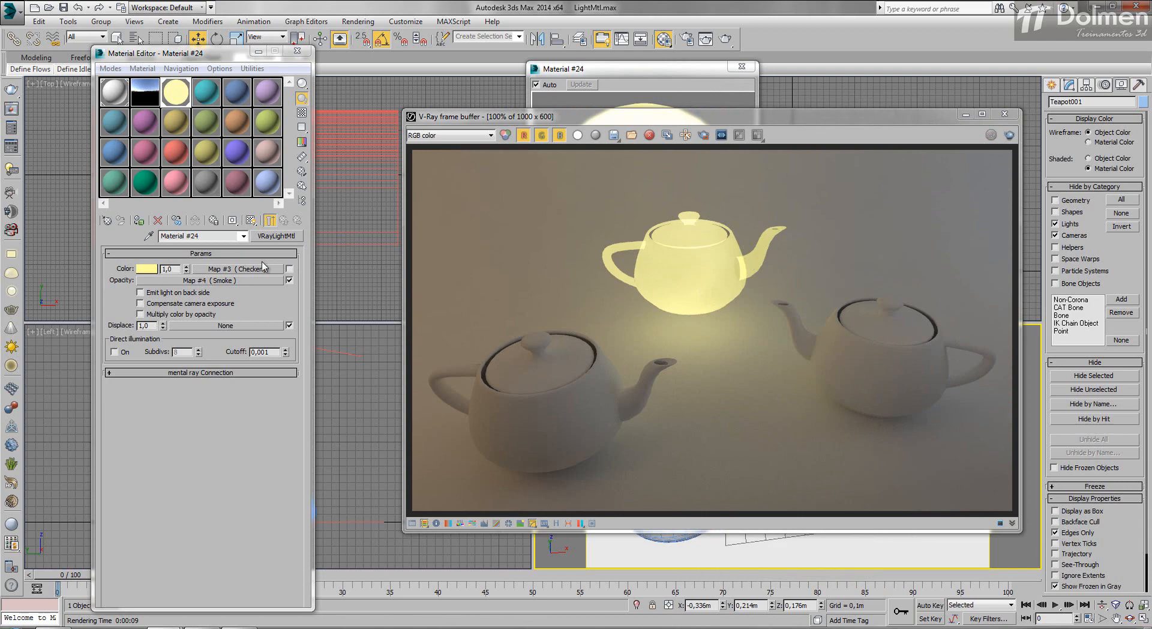
# - Re-enable the Checker colour map, set the colour multiplier to 3.3 and test-render it with the Smoke opacity
pyautogui.click(290, 268)
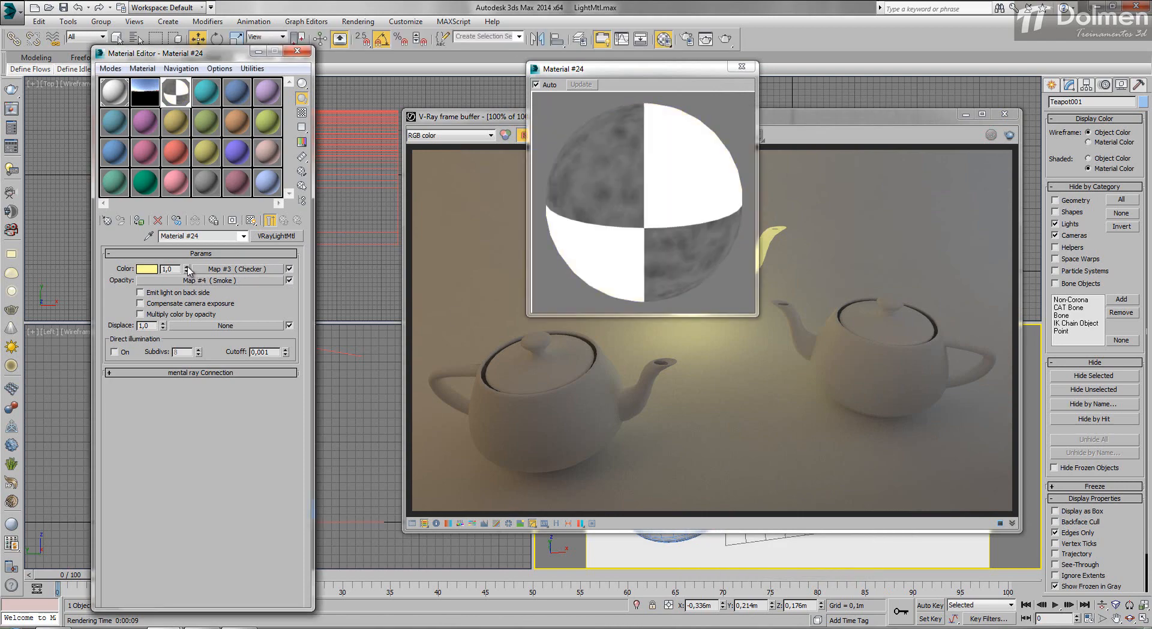
pyautogui.moveTo(188, 268); pyautogui.dragTo(192, 252)
pyautogui.click(1009, 135)
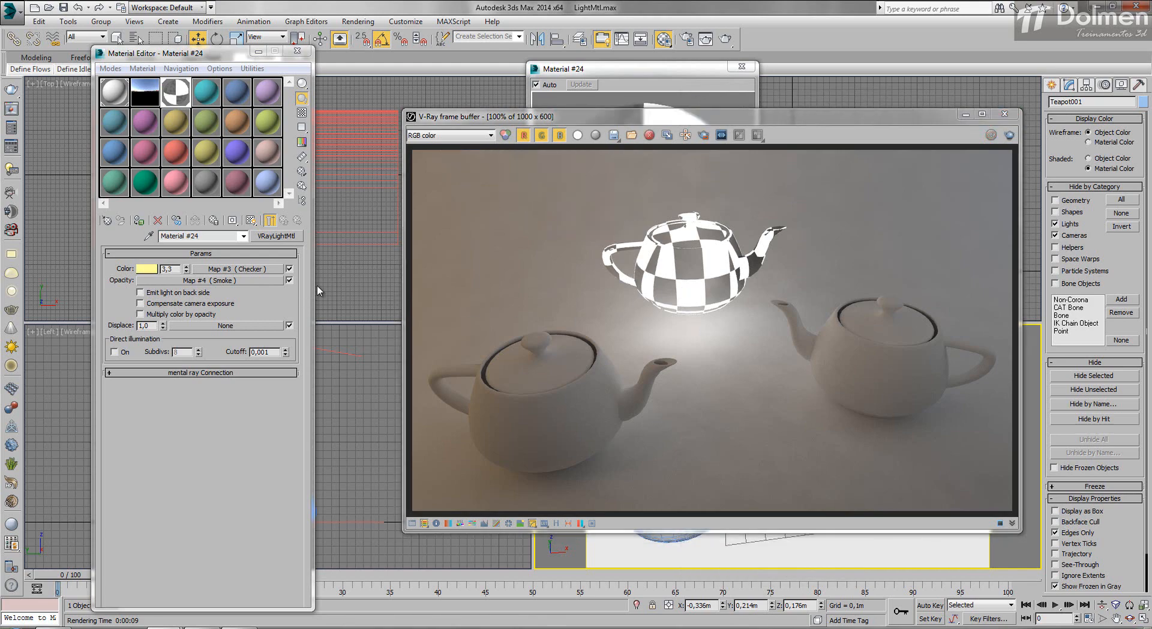
# - Disable the Smoke opacity map, close the sample preview, enable Emit light on back side and test-render the camera view
pyautogui.click(289, 281)
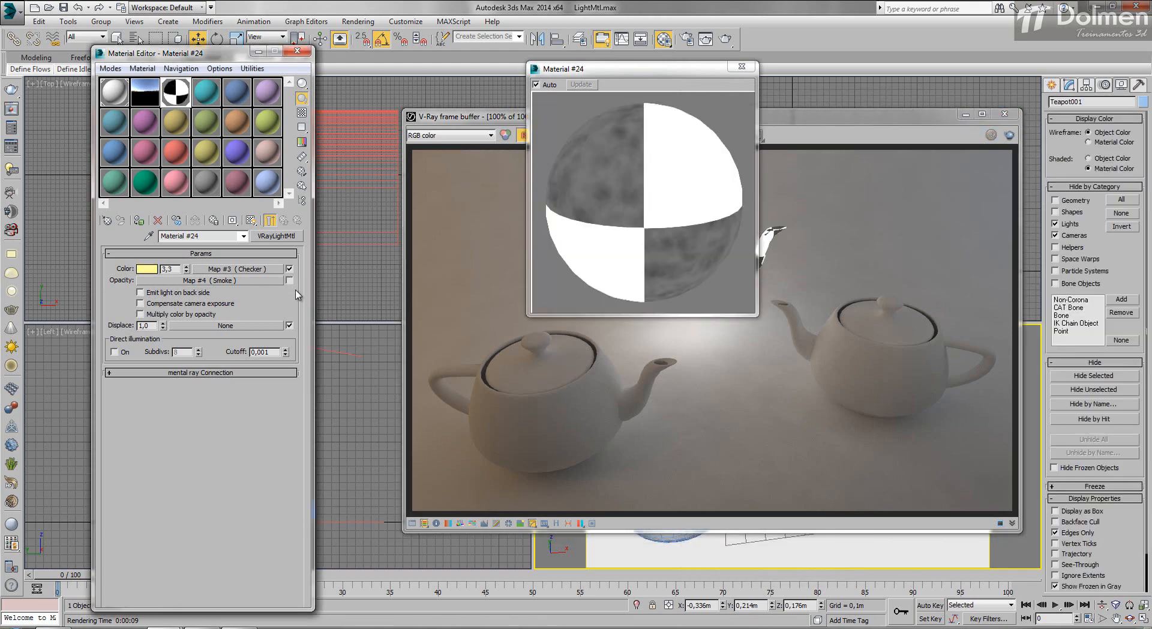
pyautogui.click(742, 68)
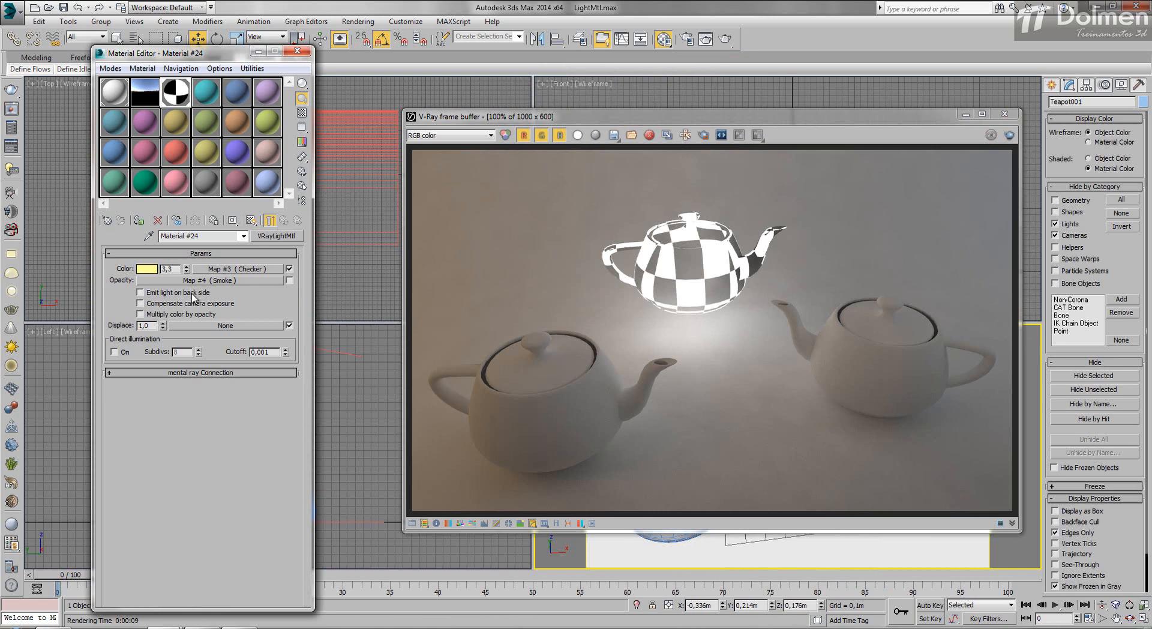
pyautogui.click(1009, 135)
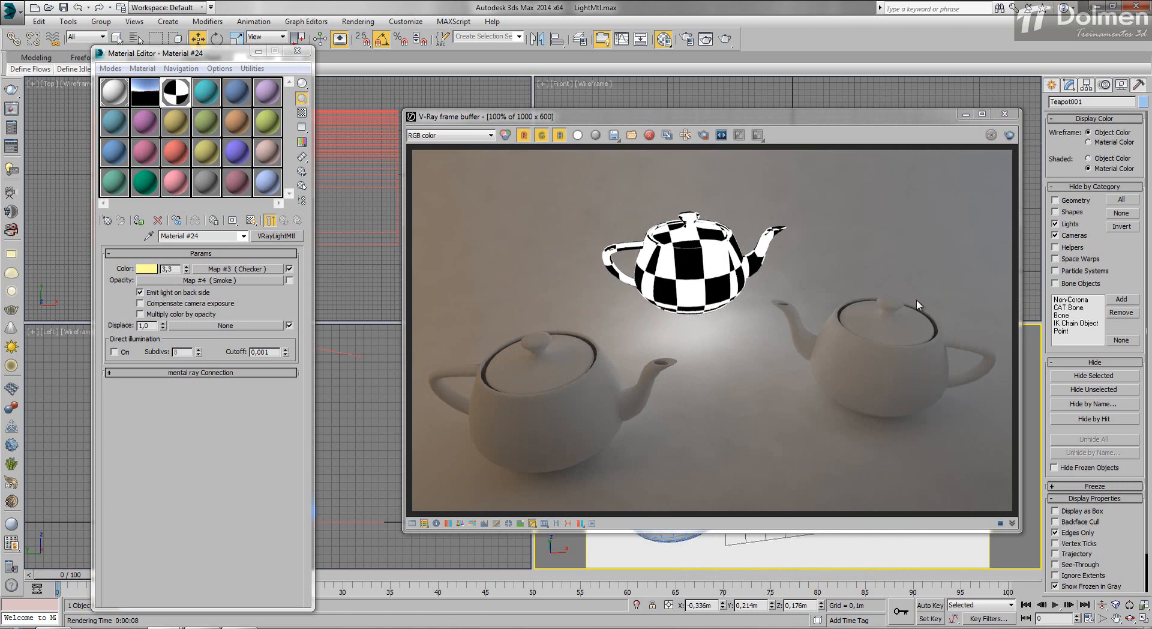
# - Disable Emit light on back side, enable Compensate camera exposure and test-render the camera view
pyautogui.click(153, 294)
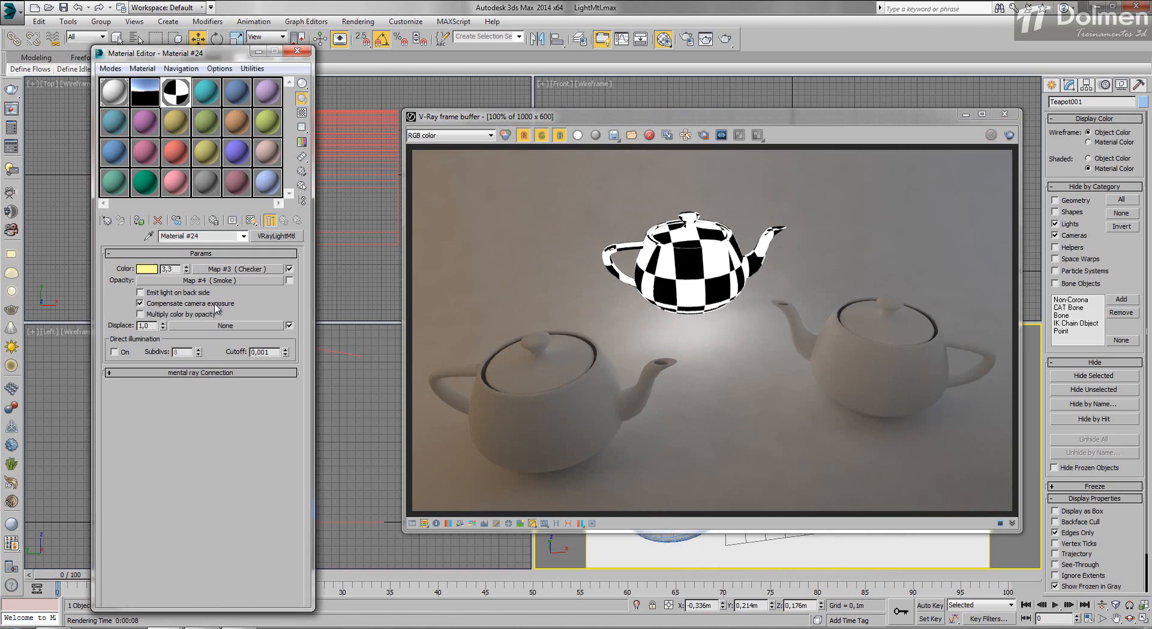
pyautogui.hotkey('shift', 'q')
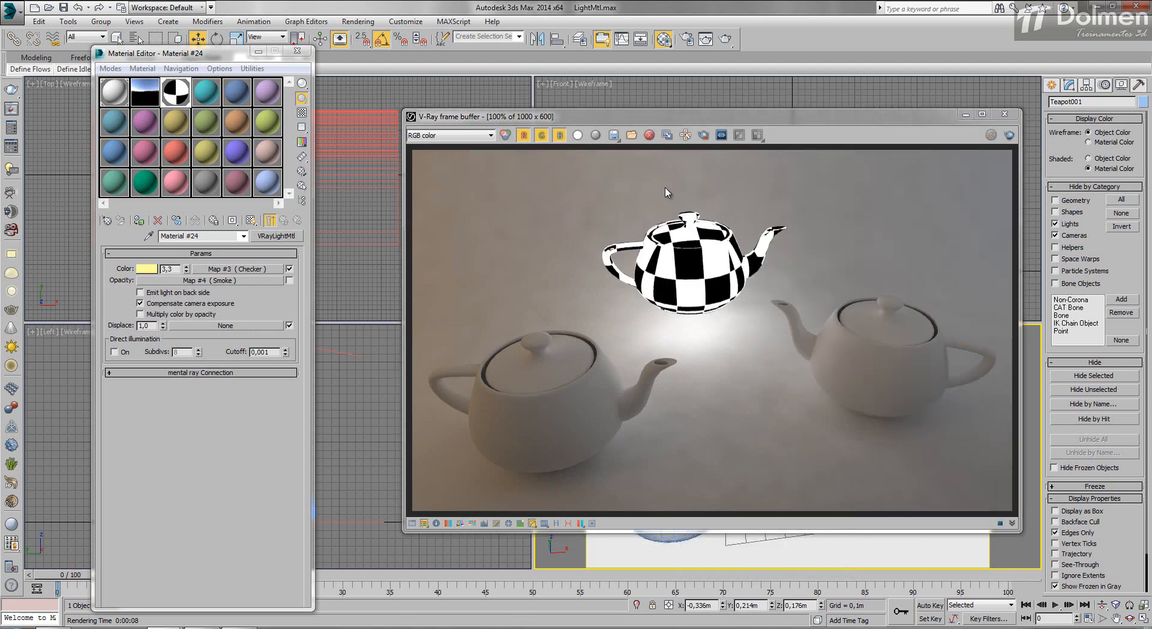
# - Define a render region around the Checker teapot, disable Compensate camera exposure and render only that region for comparison
pyautogui.click(703, 135)
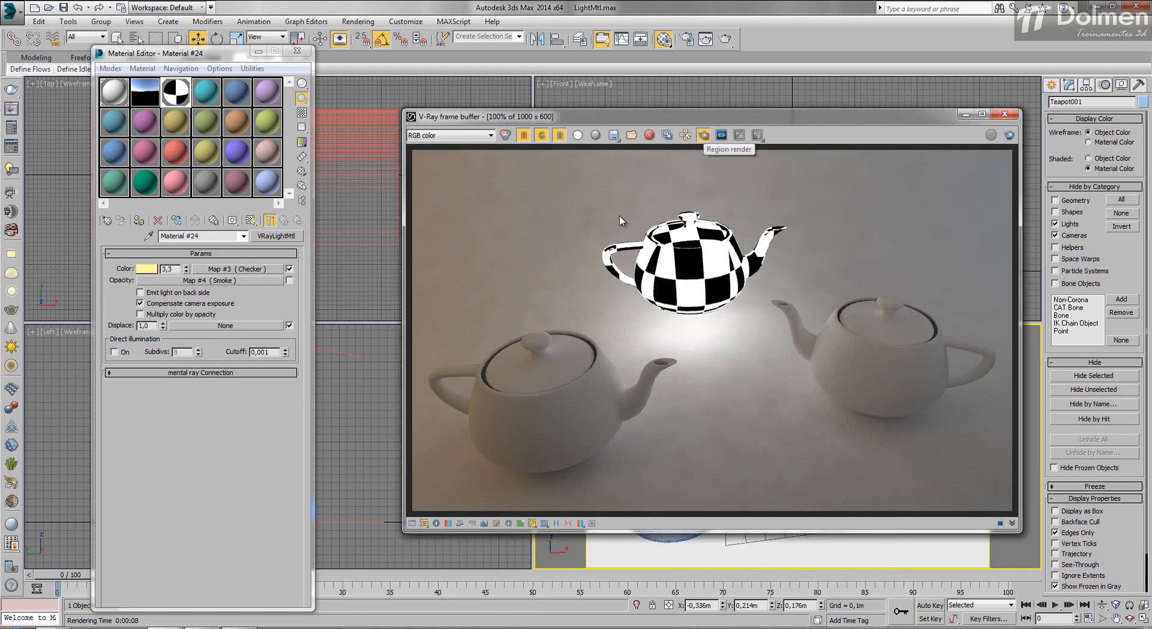
pyautogui.moveTo(597, 216); pyautogui.dragTo(711, 324)
pyautogui.moveTo(798, 390); pyautogui.dragTo(816, 394)
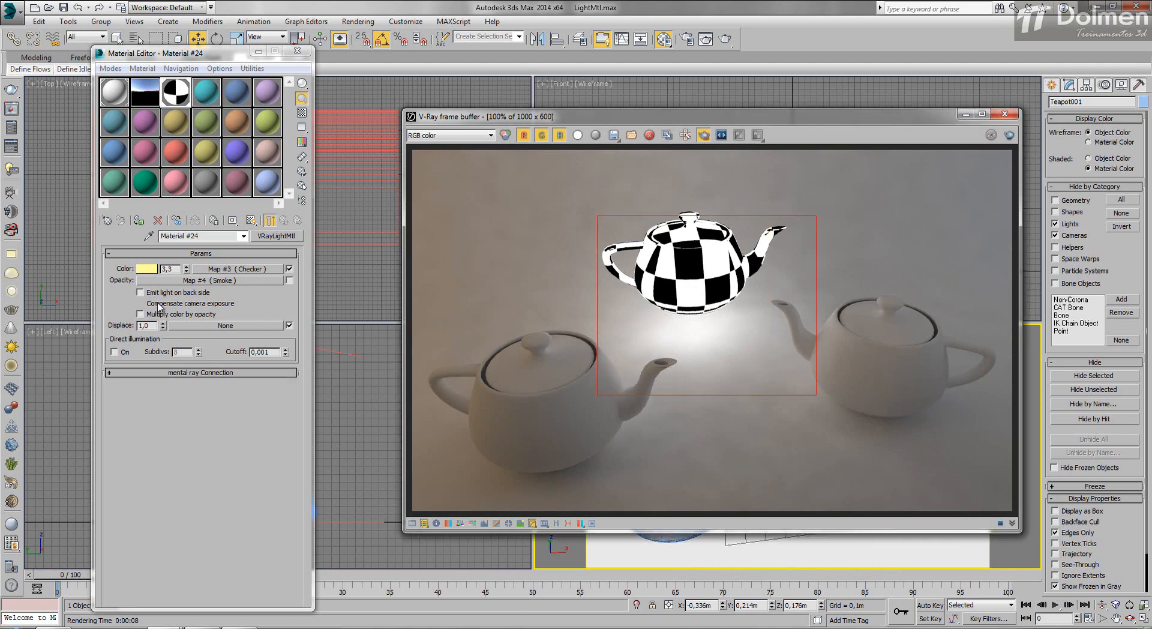
pyautogui.click(195, 296)
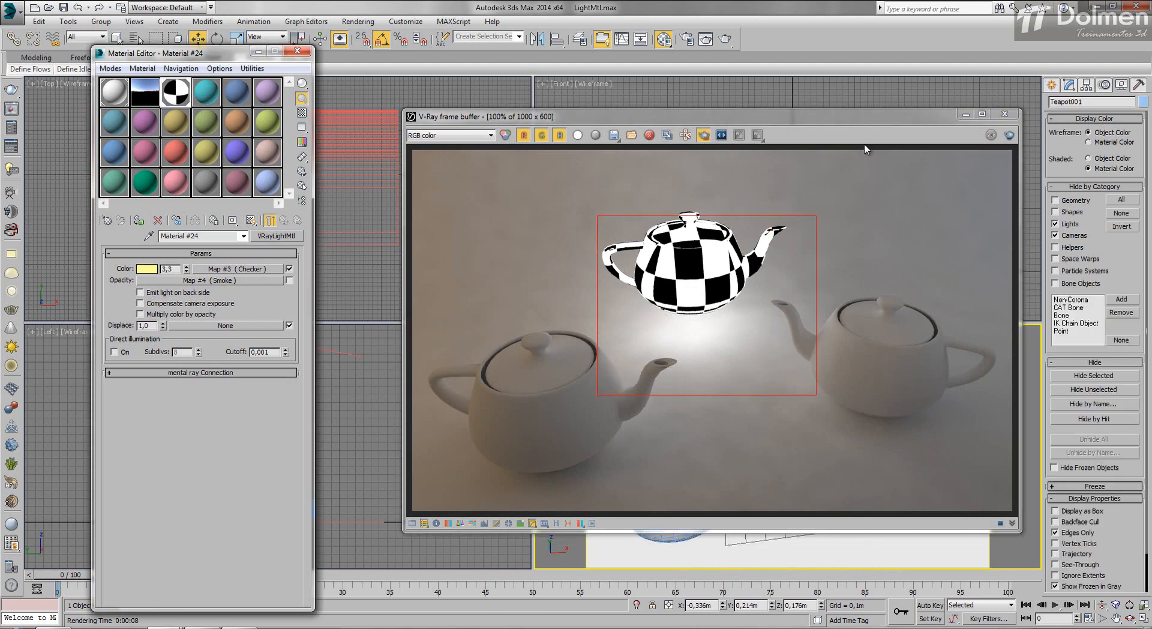
pyautogui.click(1009, 136)
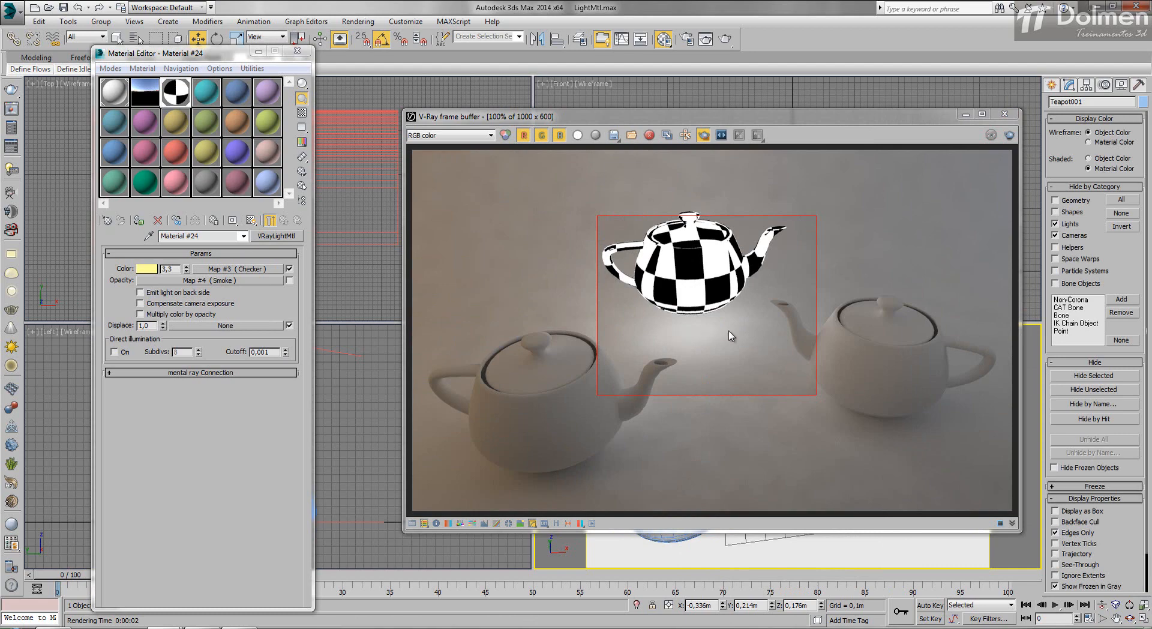
# - Re-enable Compensate camera exposure, re-render the same region around the Checker teapot and switch region rendering off
pyautogui.click(703, 135)
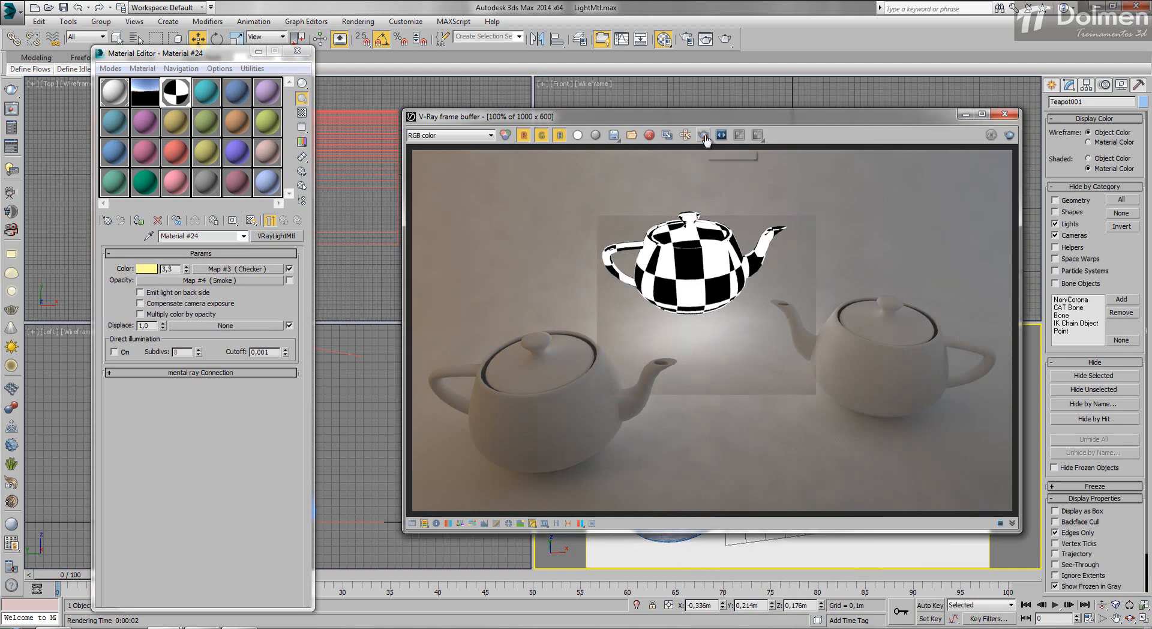
pyautogui.click(155, 305)
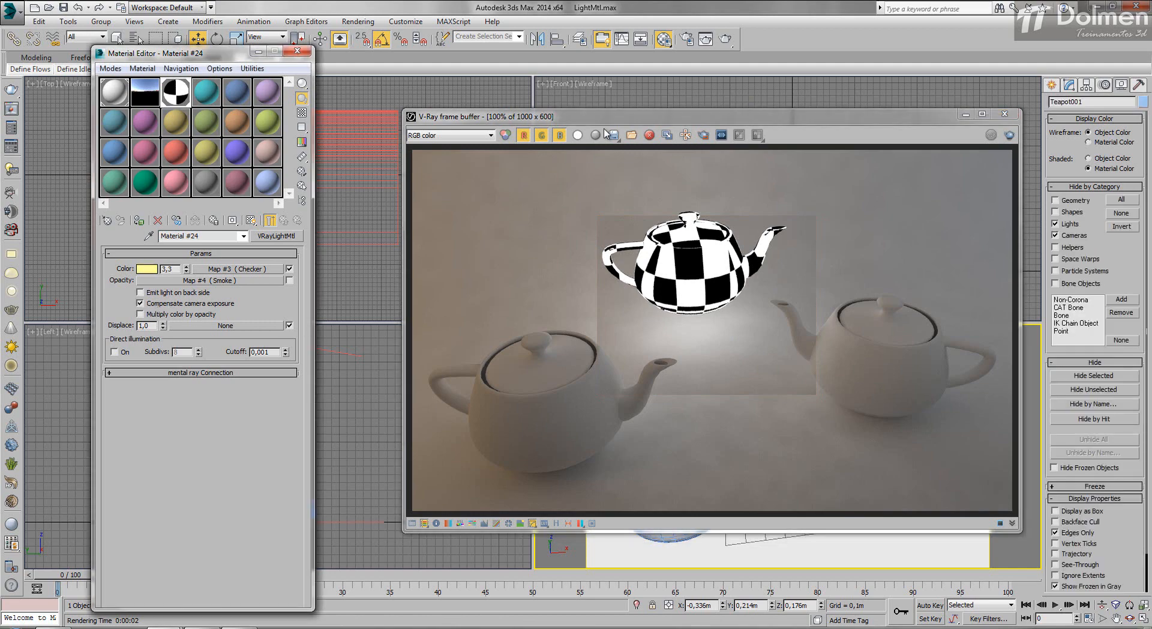
pyautogui.click(703, 136)
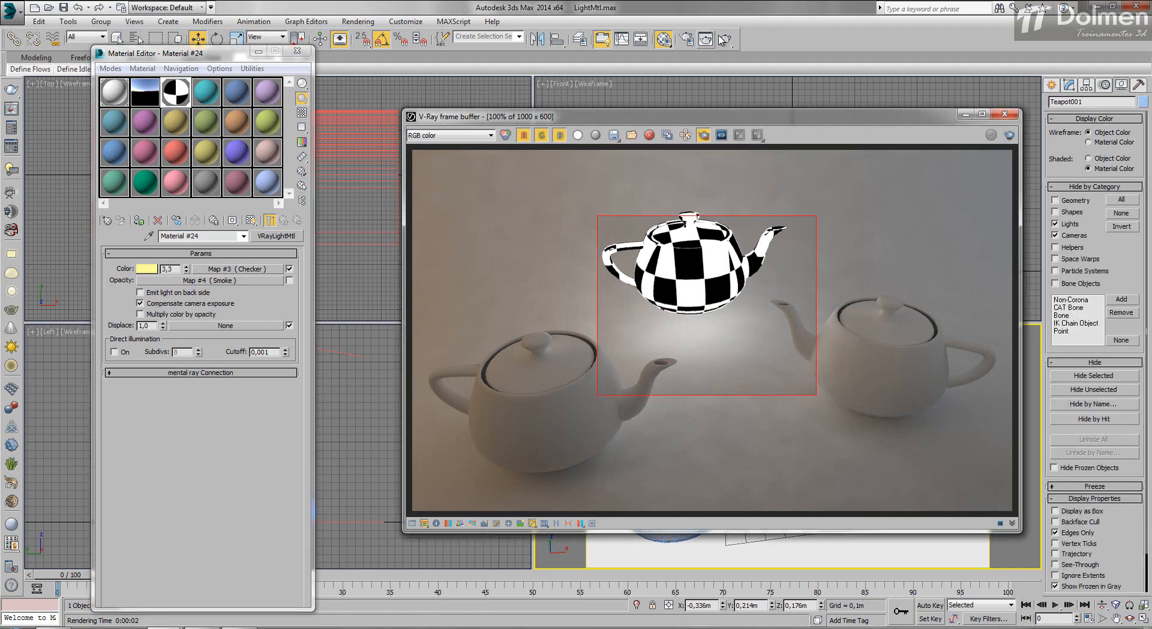
pyautogui.click(1010, 137)
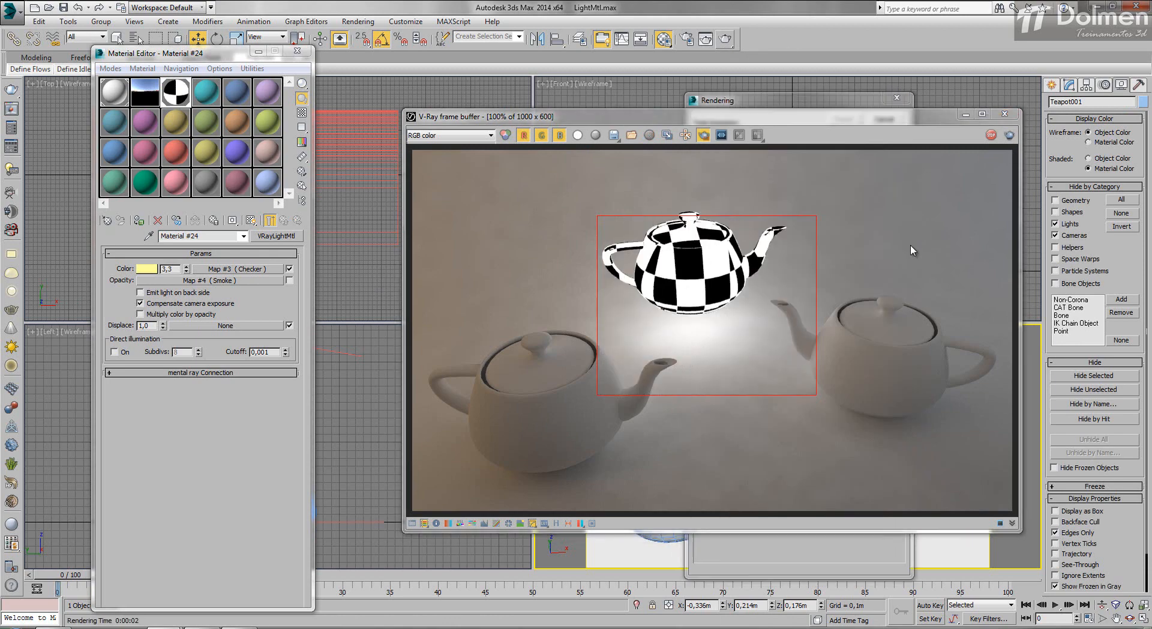
pyautogui.click(703, 134)
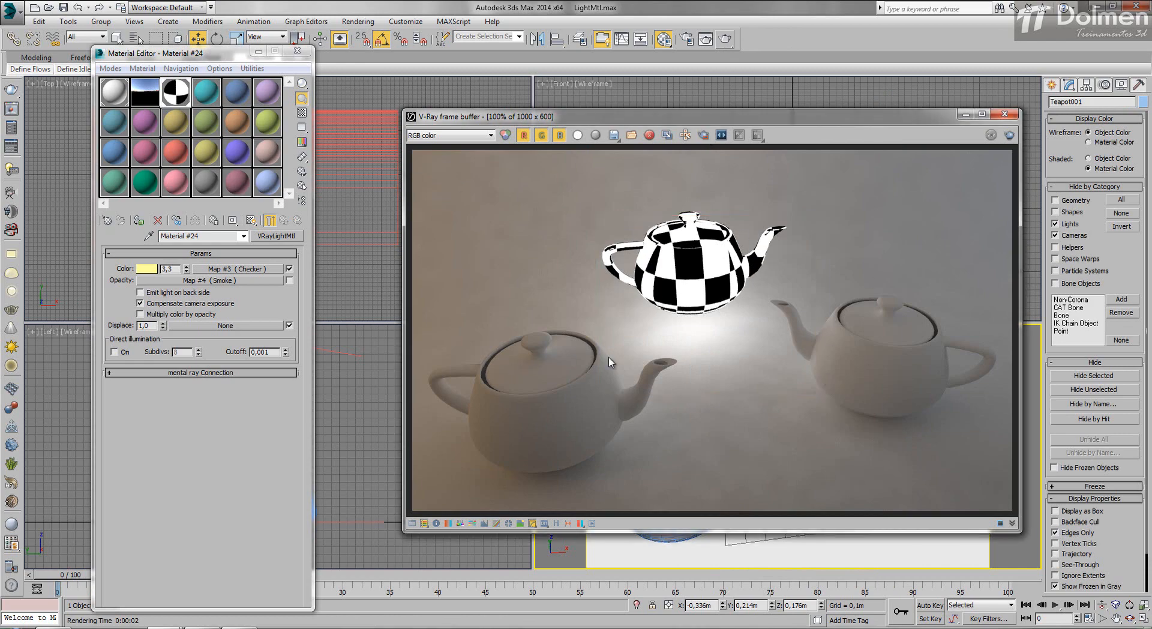
# - Disable Compensate camera exposure, assign a Smoke map to the material's displacement and test-render it
pyautogui.click(178, 305)
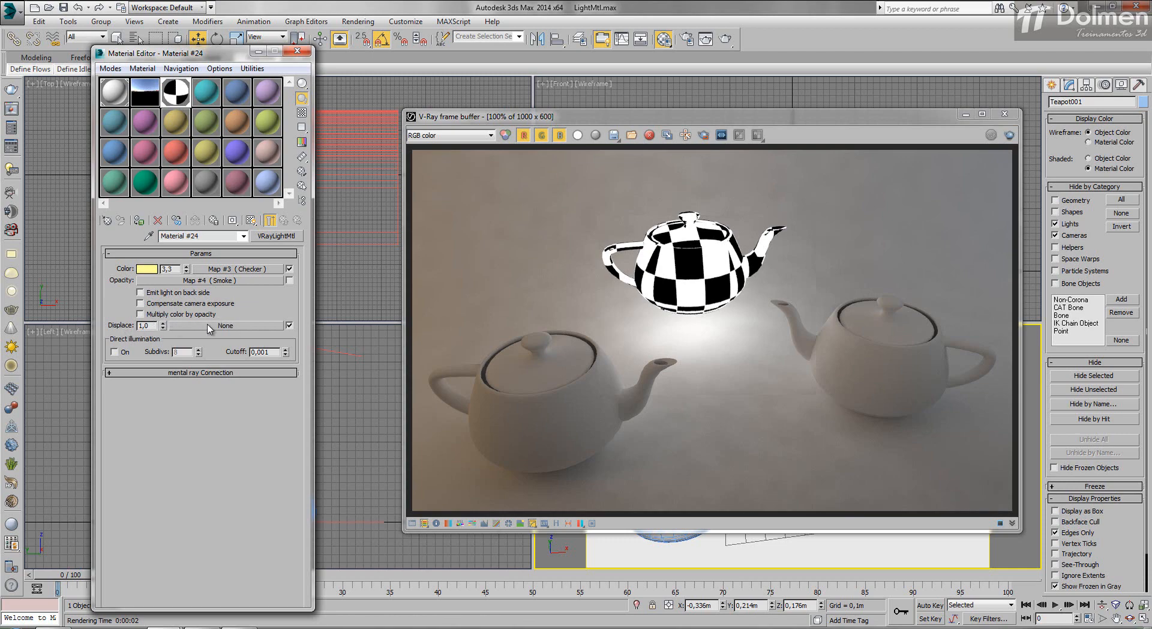
pyautogui.click(243, 326)
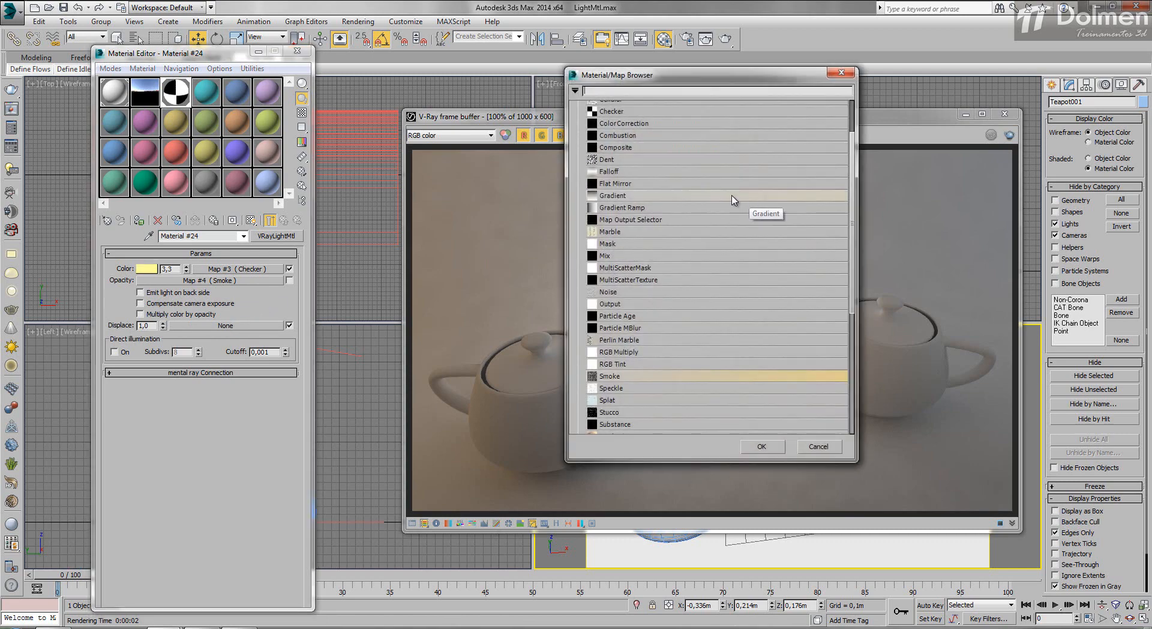
pyautogui.doubleClick(627, 377)
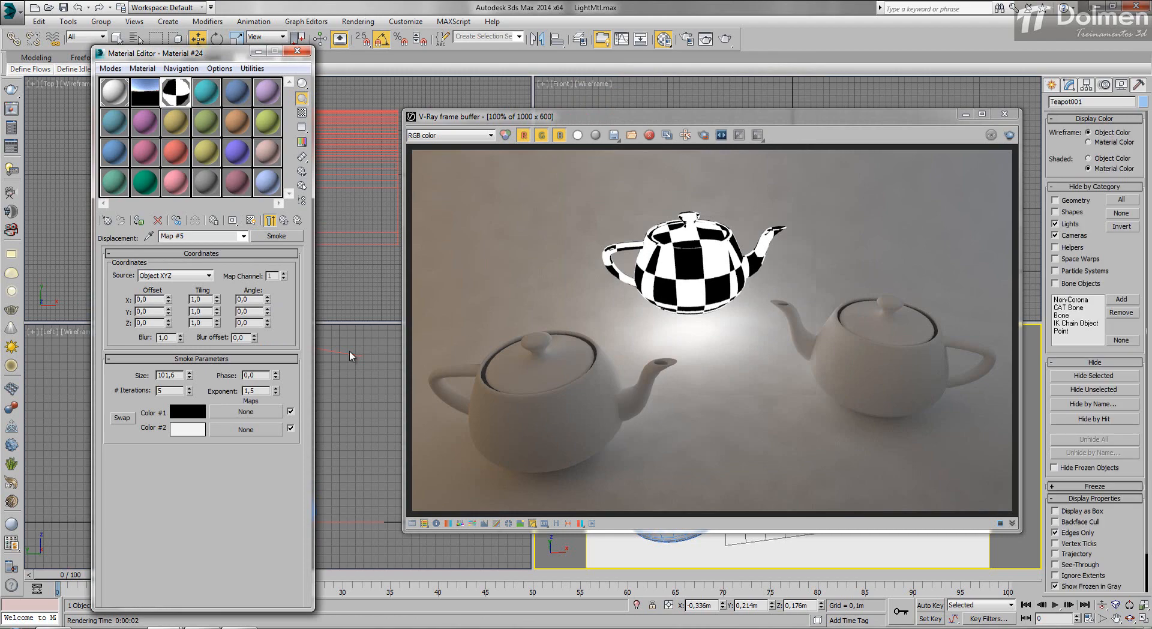
pyautogui.click(1011, 136)
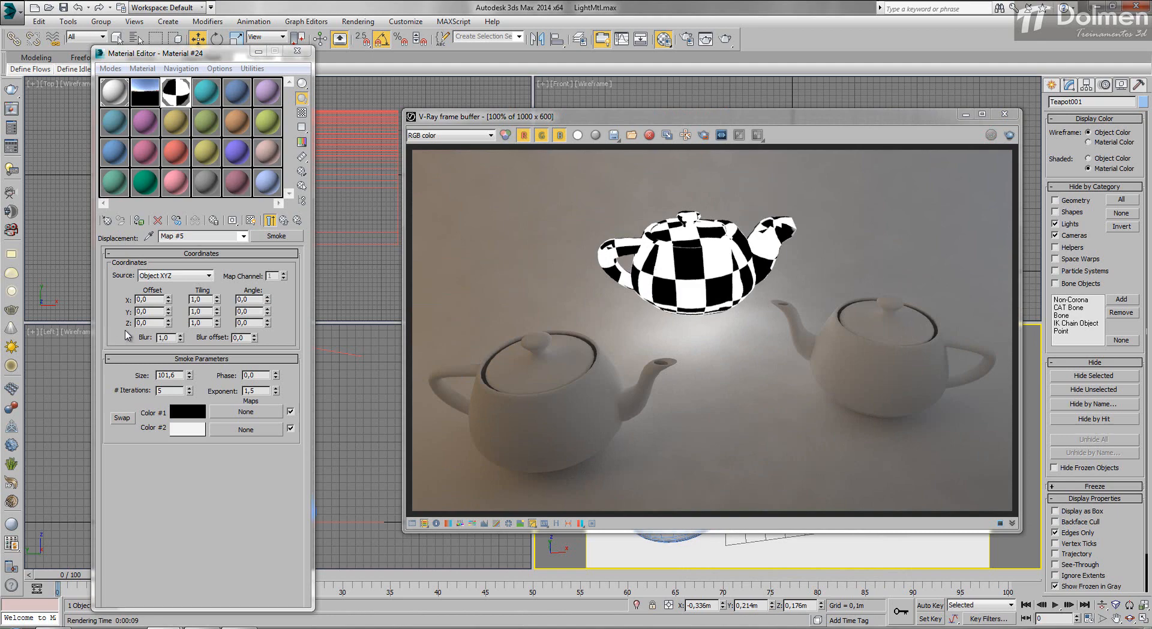
# - Disable the Smoke displacement, enable Direct illumination with 8 subdivs and test-render with the colour multiplier at 7.0
pyautogui.click(283, 220)
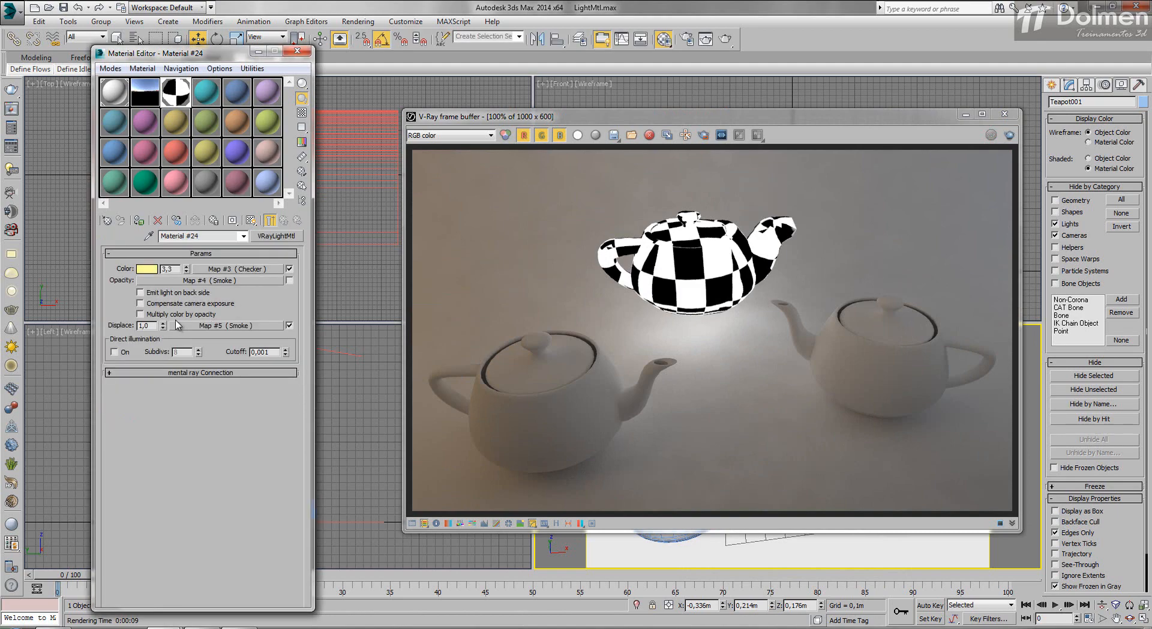
pyautogui.click(289, 325)
pyautogui.click(115, 352)
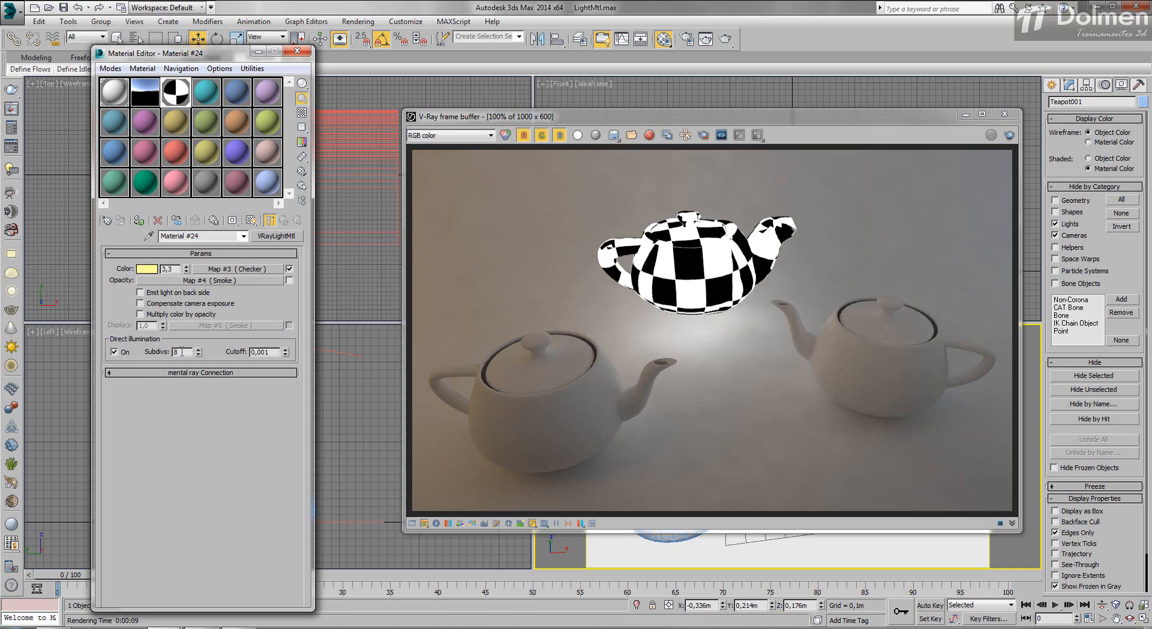
pyautogui.click(991, 137)
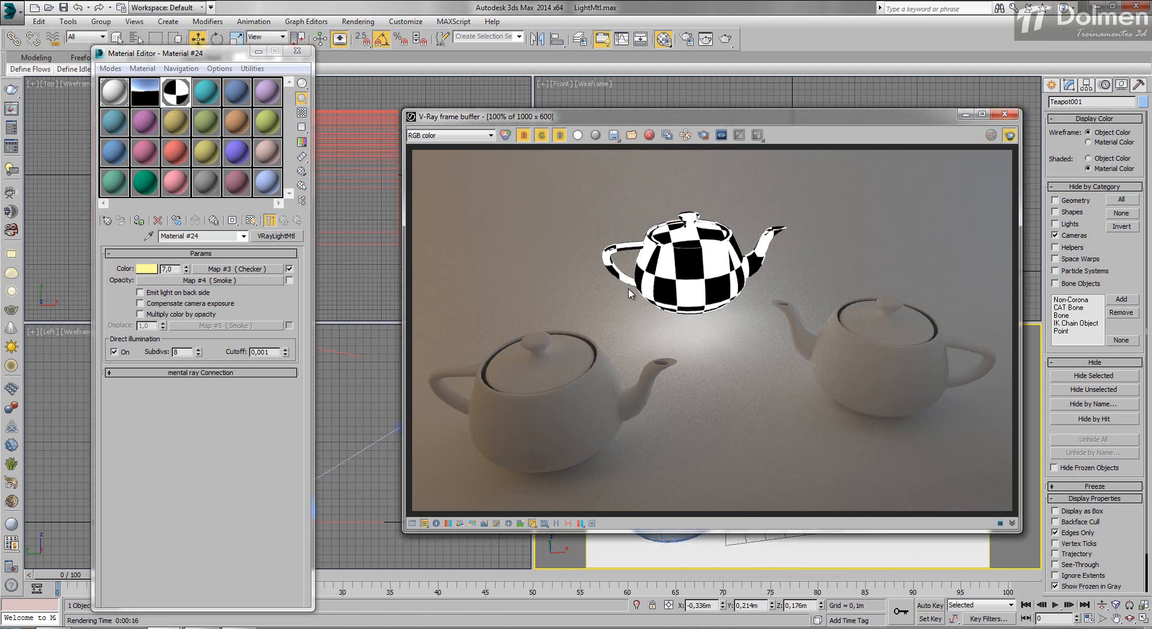
pyautogui.hotkey('shift', 'q')
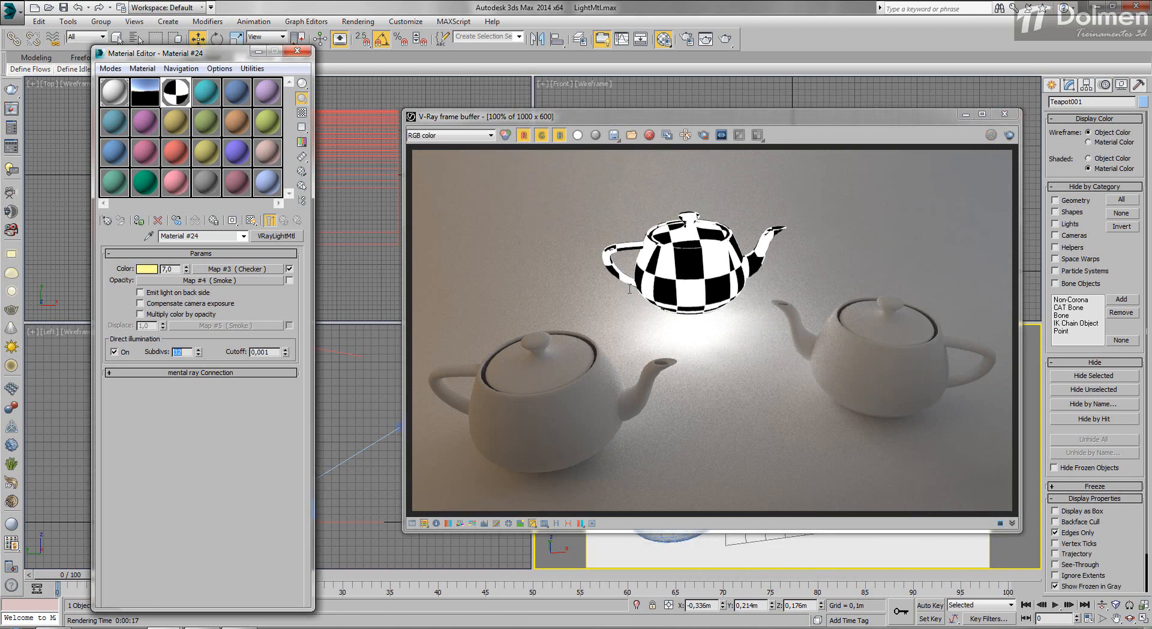
# - Set the Direct illumination subdivs to 32, render a region between the glowing teapot and the right-hand teapot, and inspect its noise up close
pyautogui.click(629, 294)
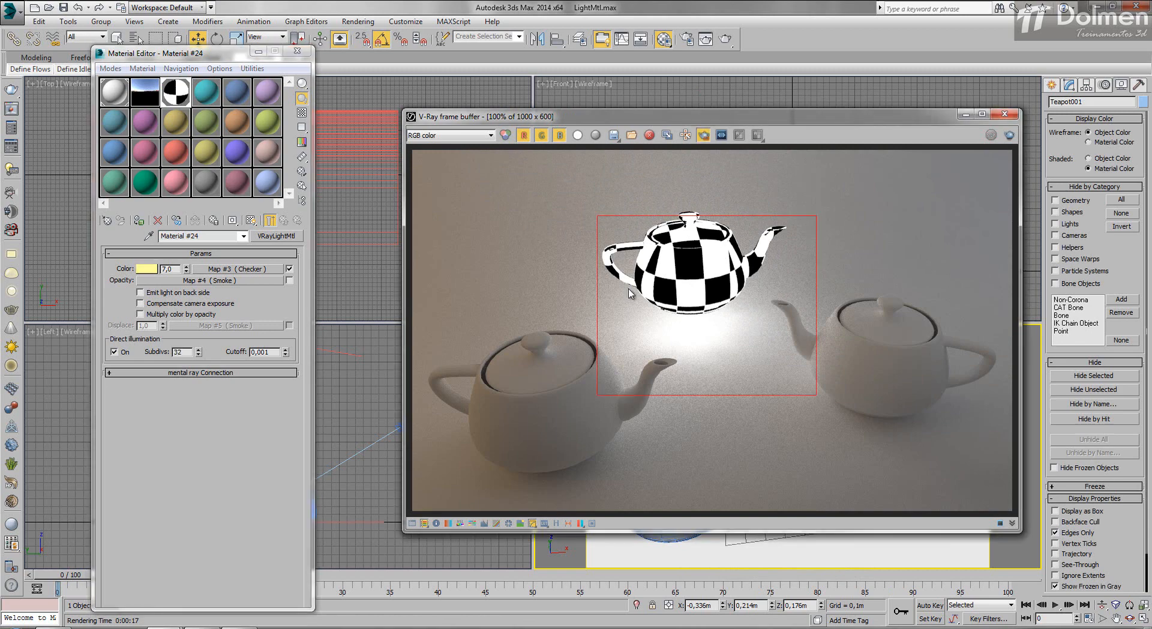
pyautogui.moveTo(715, 295); pyautogui.dragTo(878, 444)
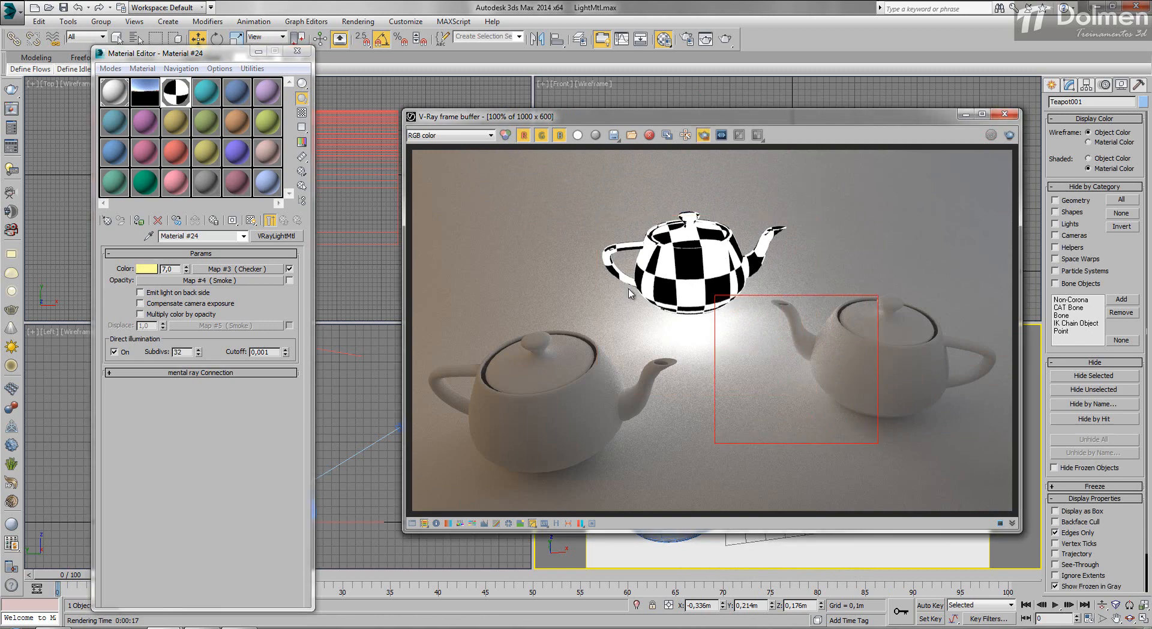
pyautogui.hotkey('shift', 'q')
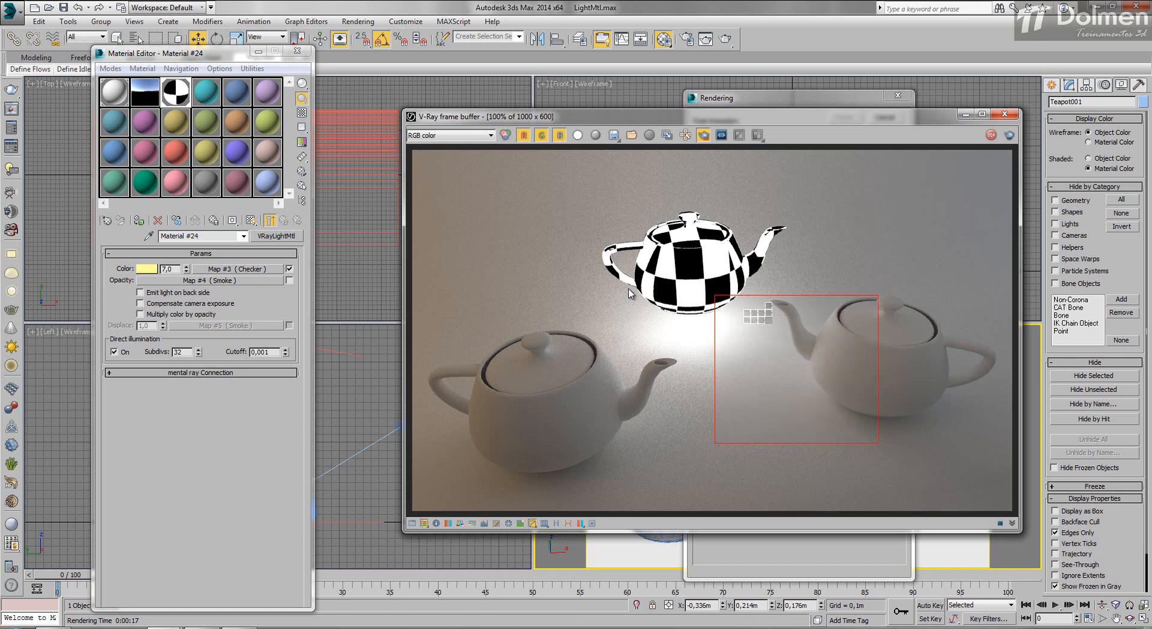
pyautogui.scroll(1, 628, 293)
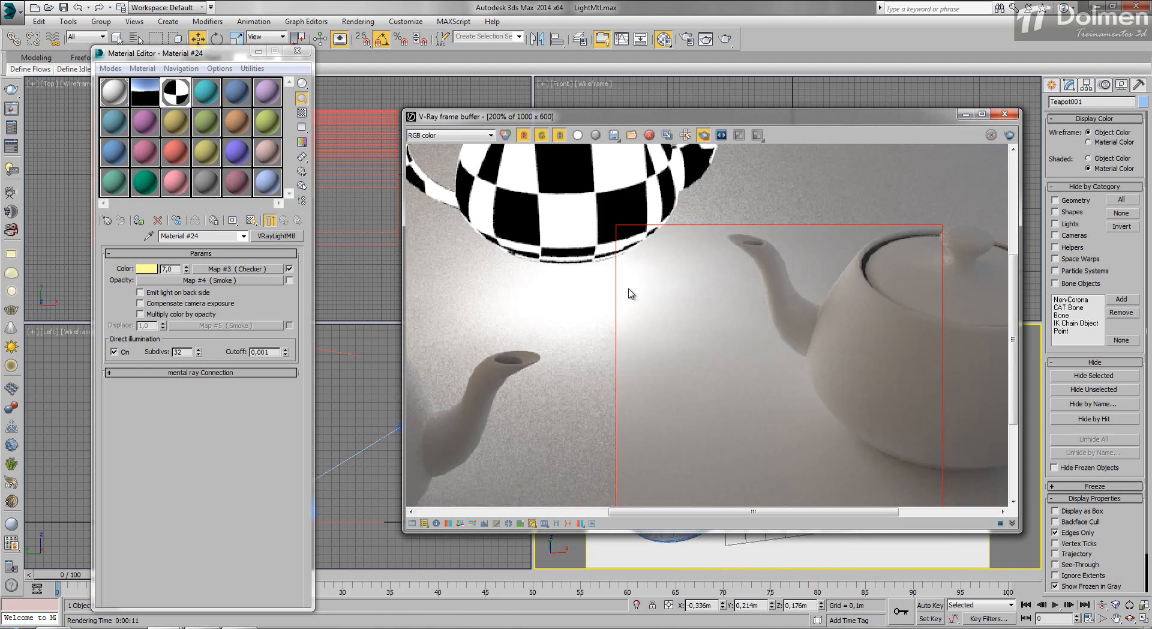
pyautogui.press('Escape')
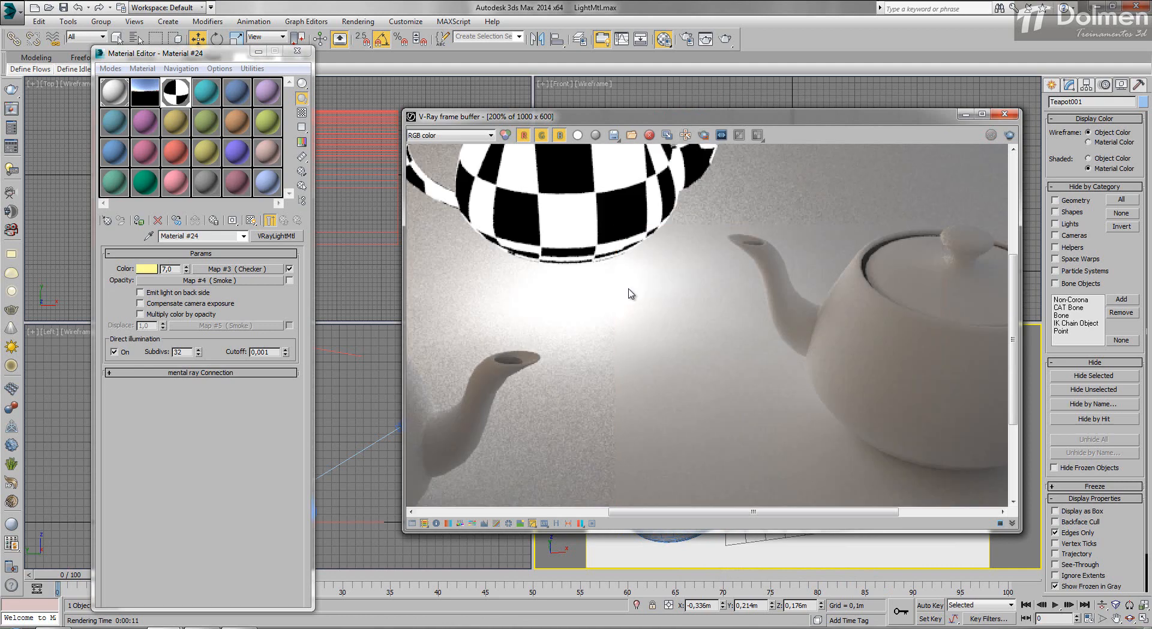
pyautogui.scroll(-1, 629, 293)
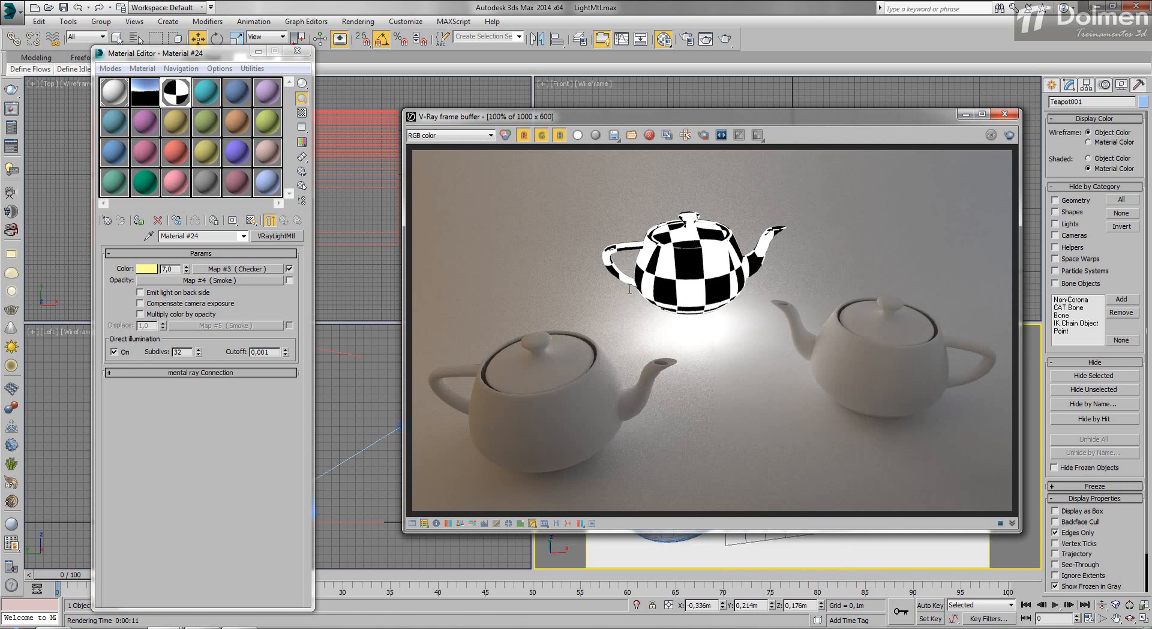
# - Disable the Checker colour map, lighten the light colour to pale yellow with multiplier 5.0, and run a test render with 32 subdivs
pyautogui.doubleClick(178, 352)
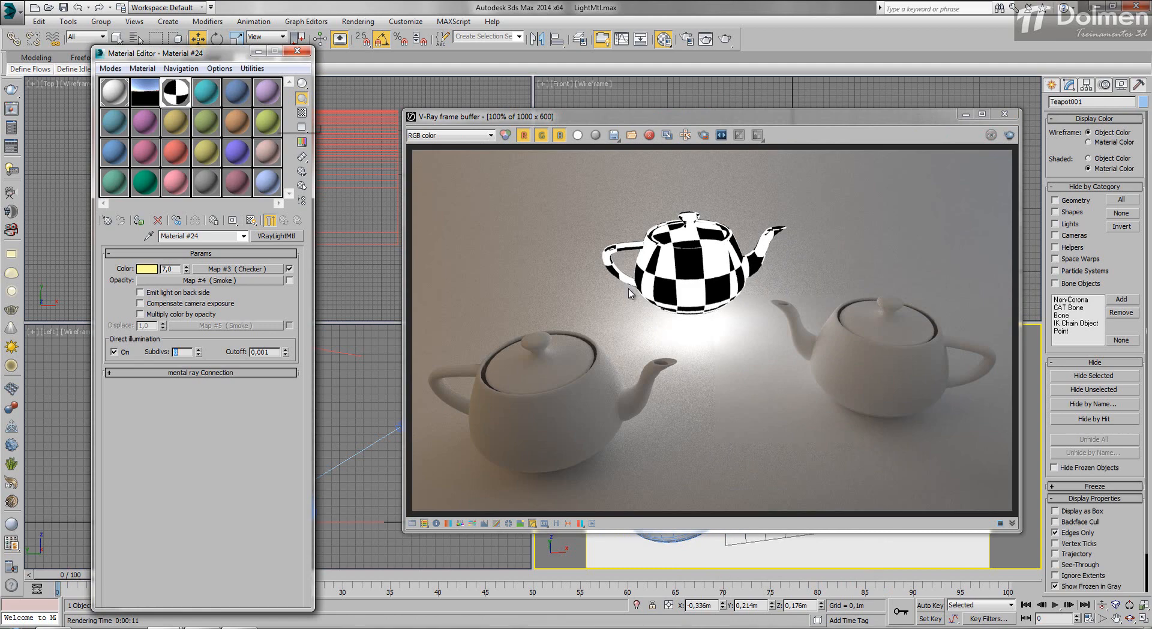
pyautogui.click(289, 269)
pyautogui.click(146, 269)
pyautogui.moveTo(352, 107); pyautogui.dragTo(352, 148)
pyautogui.click(440, 177)
pyautogui.hotkey('shift', 'q')
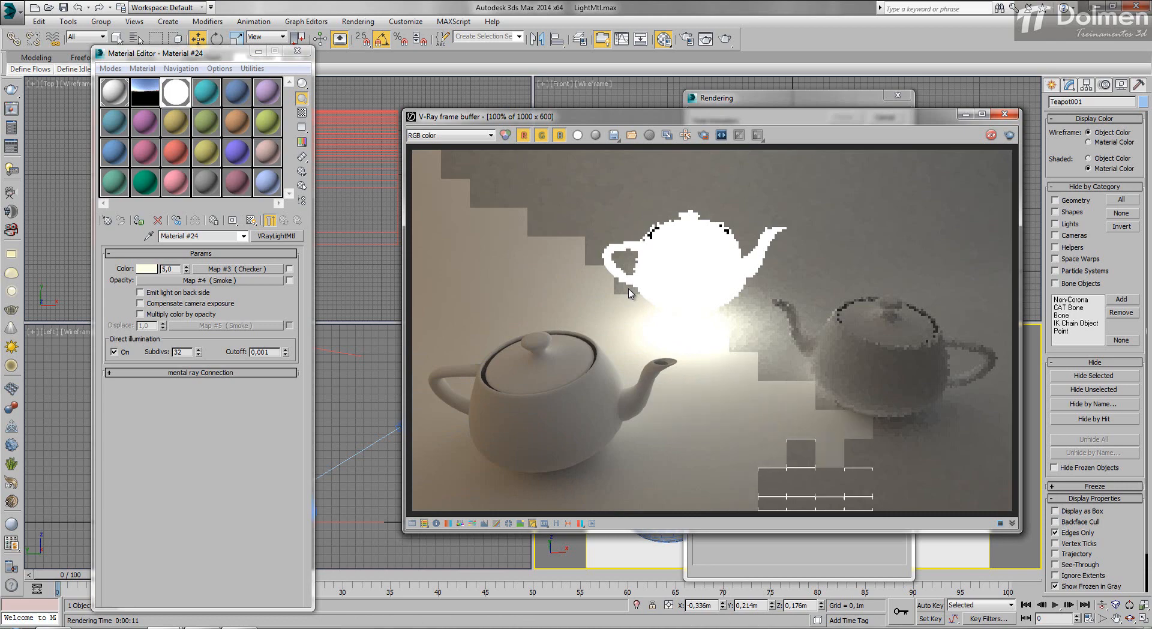
pyautogui.press('Escape')
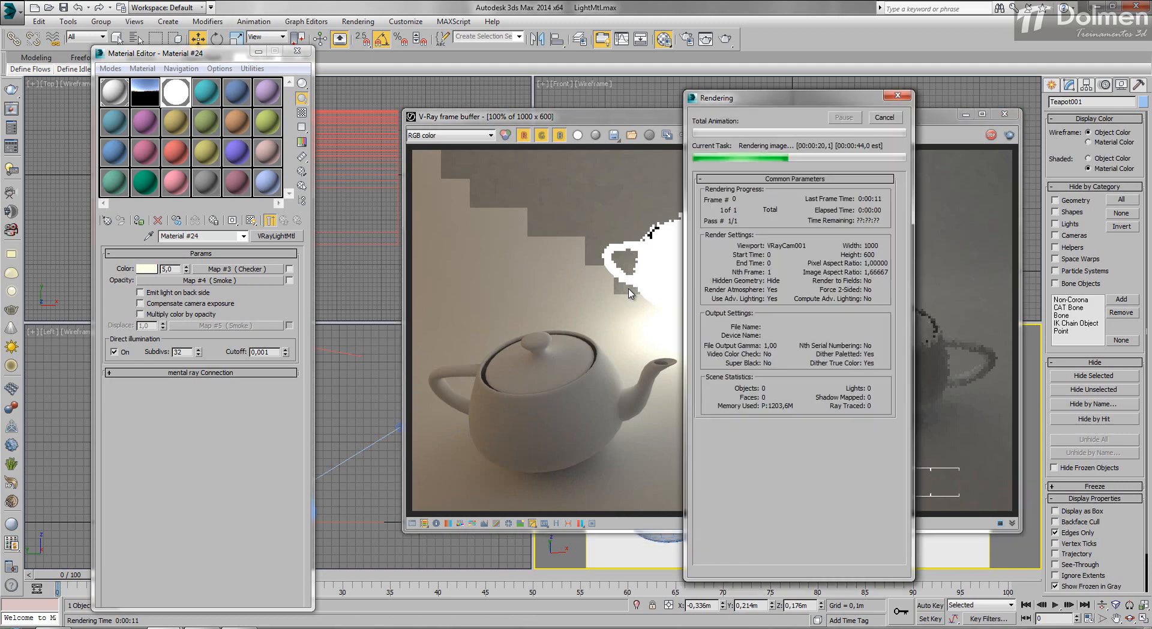
pyautogui.press('Escape')
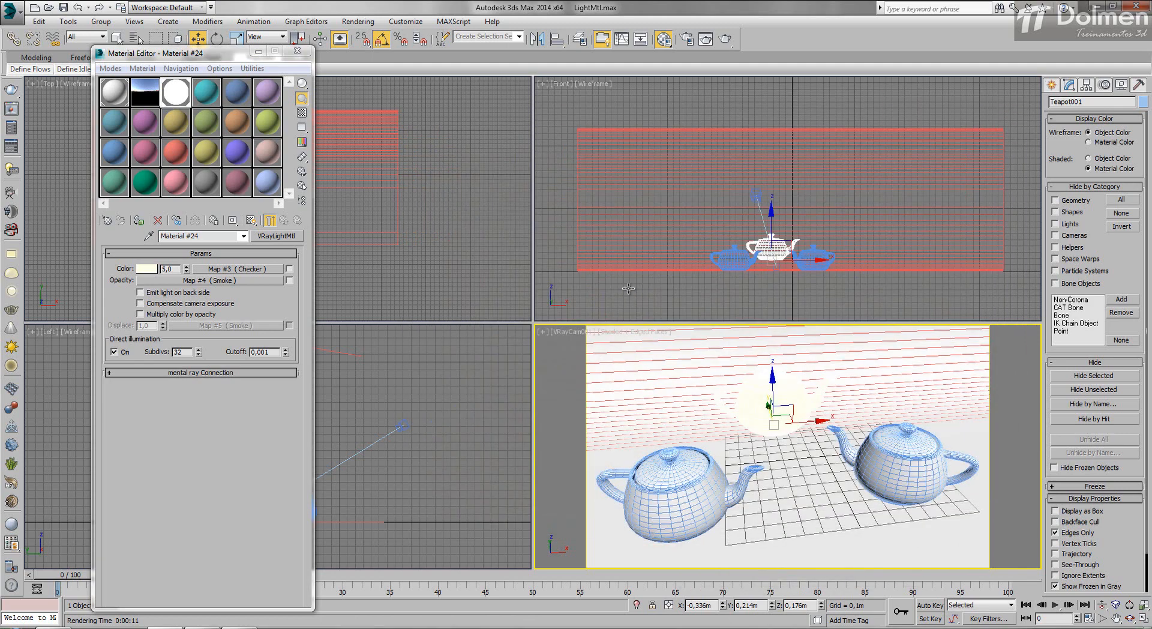
# - Orbit the camera down to a near floor-level view of the three teapots and test-render it
pyautogui.hotkey('ctrl', 'r')
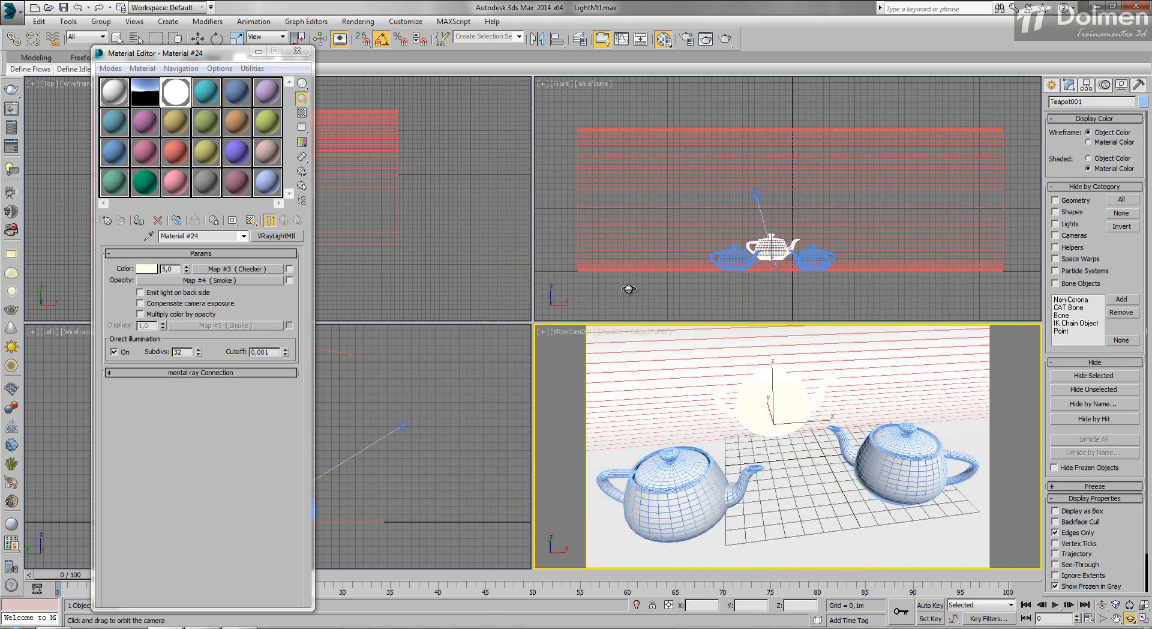
pyautogui.moveTo(629, 289); pyautogui.dragTo(628, 288)
pyautogui.rightClick(628, 289)
pyautogui.hotkey('shift', 'q')
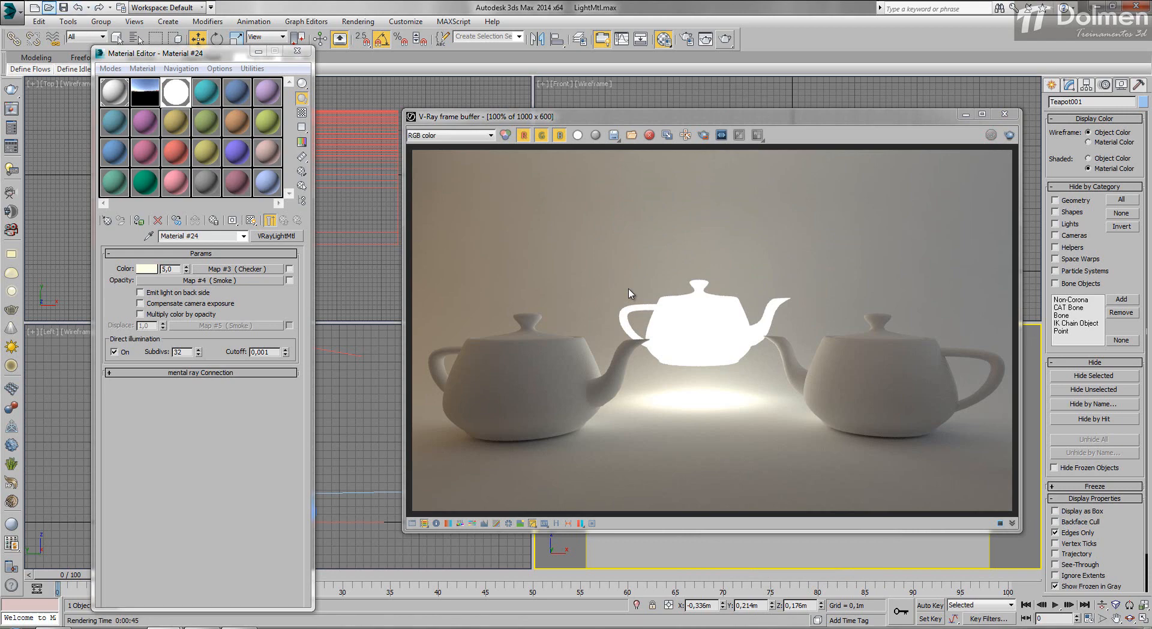
# - Open the OverrideMtl scene from the Aula23 folder without saving the changes to the current scene
pyautogui.hotkey('ctrl', 'o')
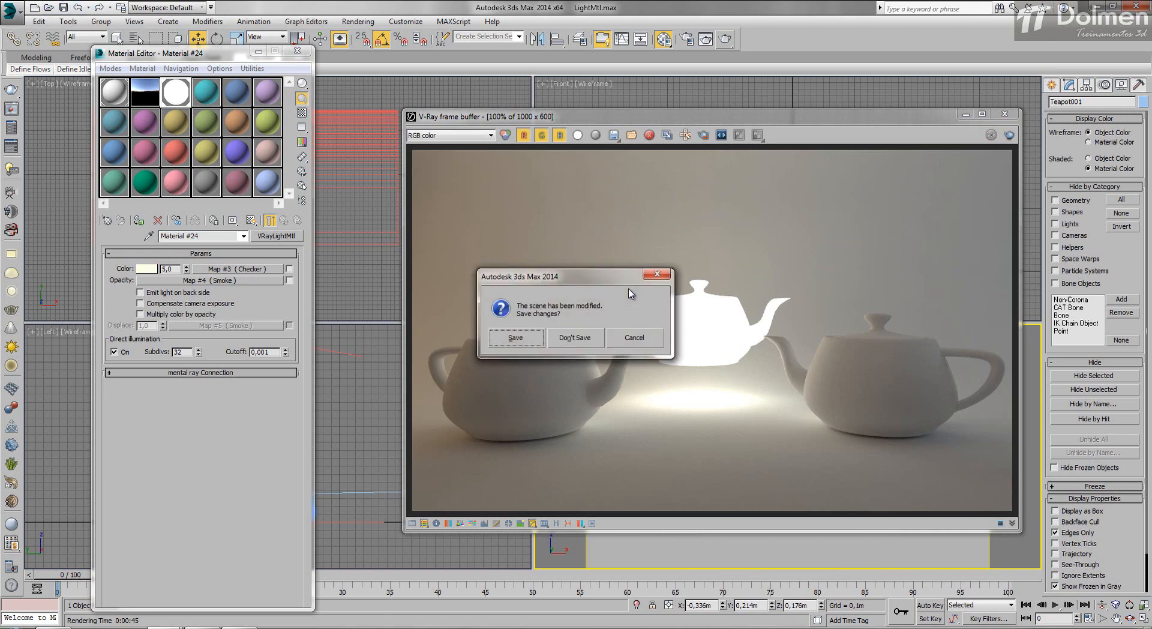
pyautogui.press('n')
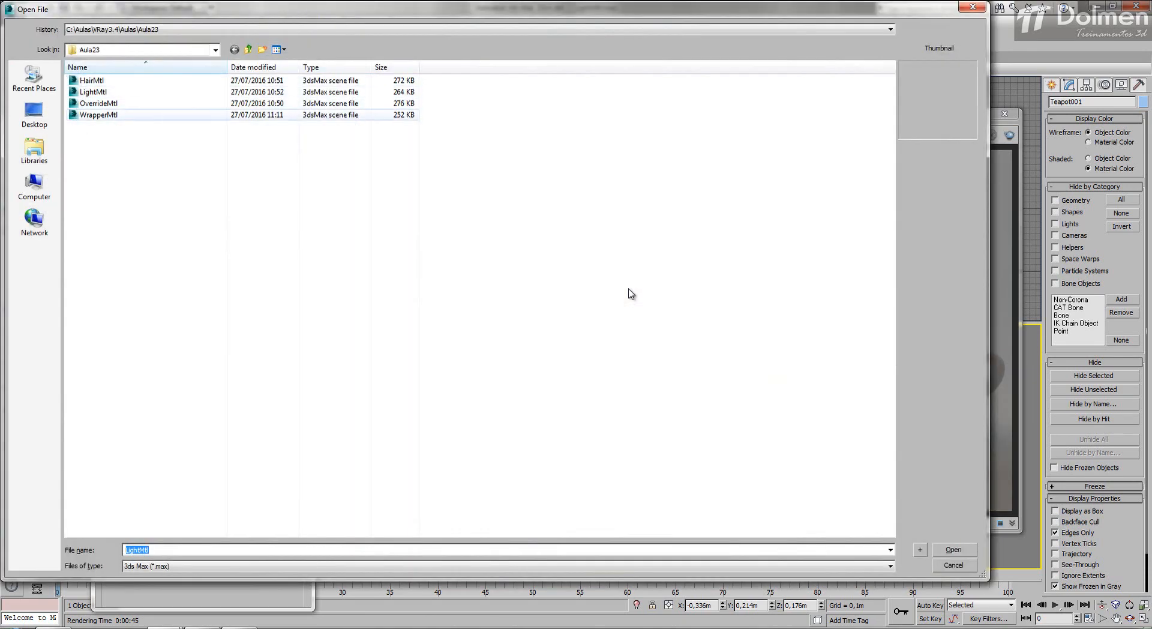
pyautogui.click(98, 104)
pyautogui.press('F2')
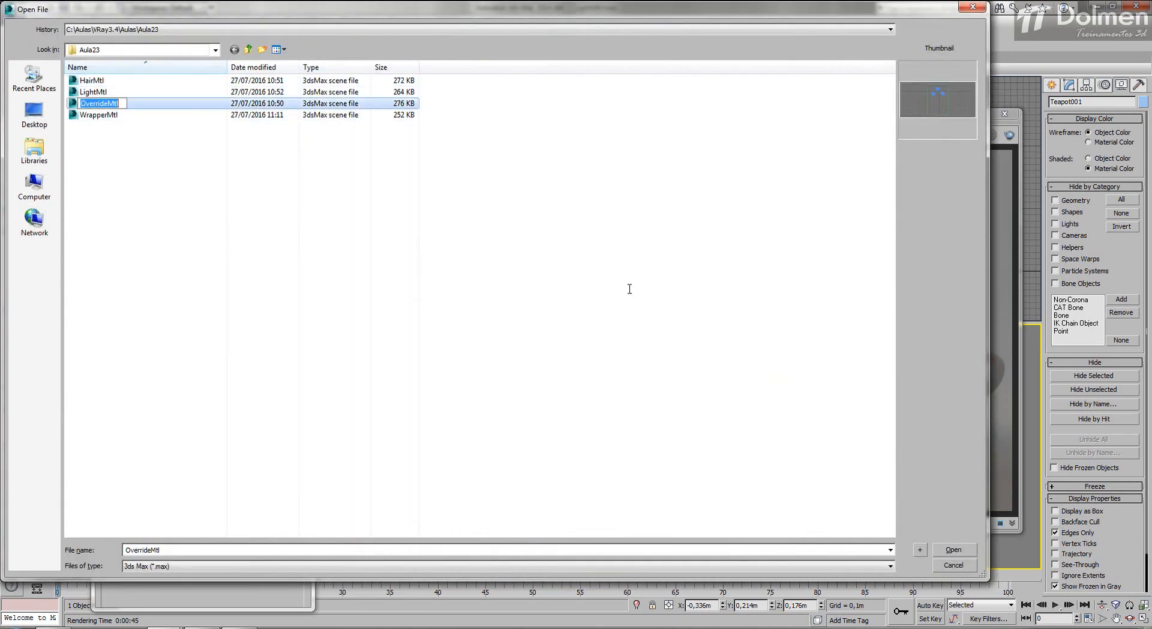
pyautogui.press('Escape')
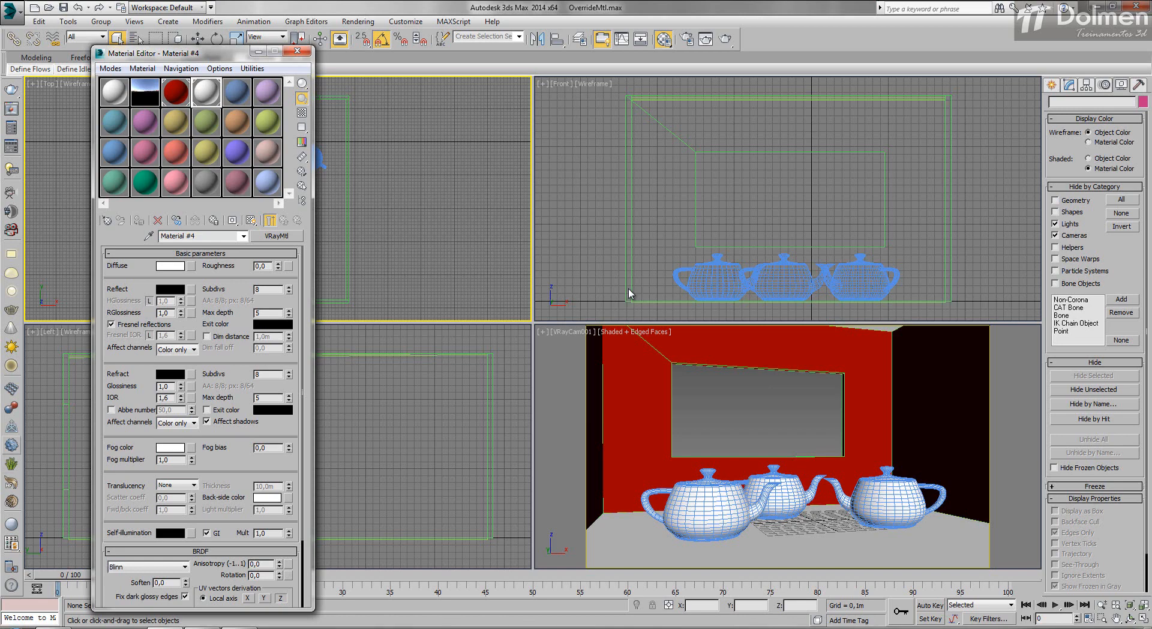
# - Test-render the camera view and convert the red wall material to a VRayOverrideMtl, keeping the old material as sub-material
pyautogui.moveTo(56, 627)
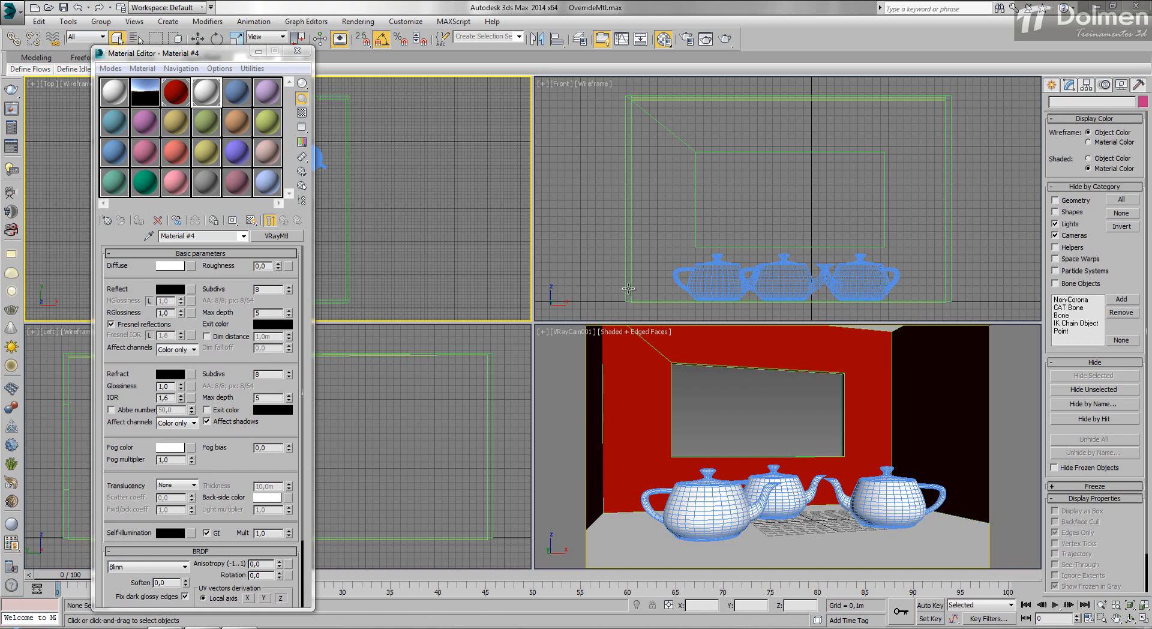
pyautogui.press('F9')
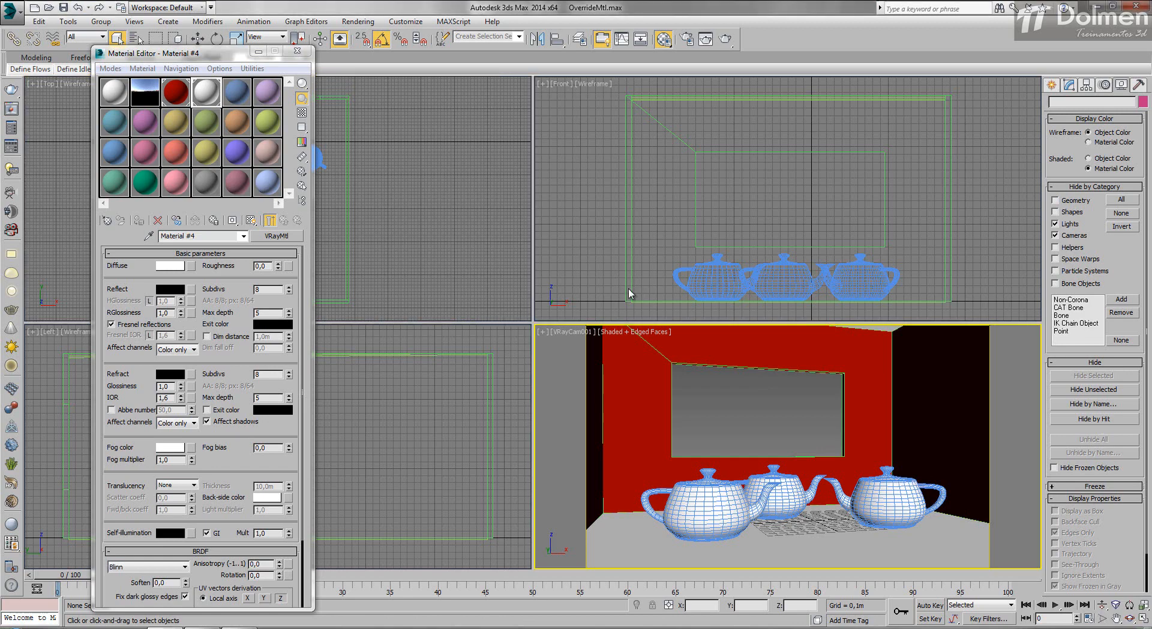
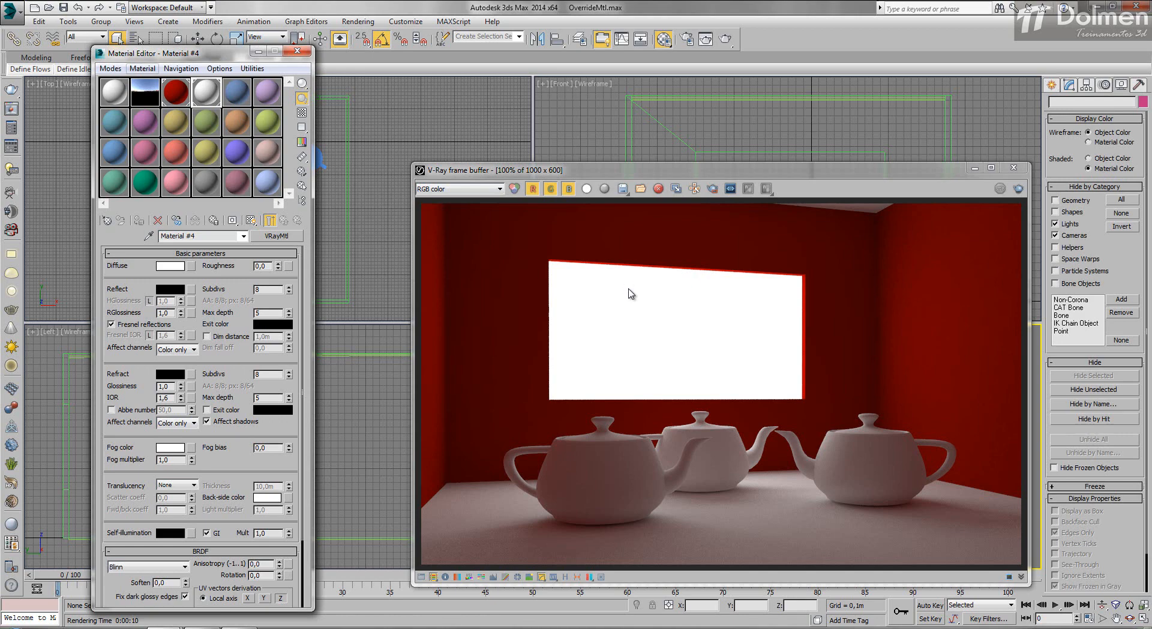
pyautogui.click(176, 92)
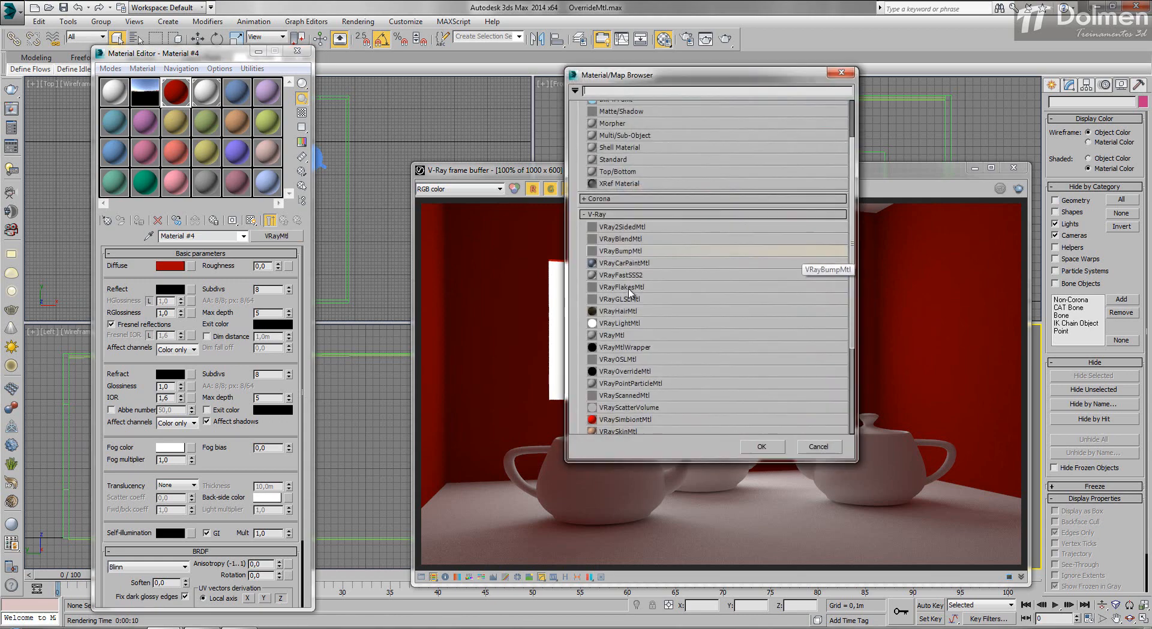
pyautogui.click(798, 370)
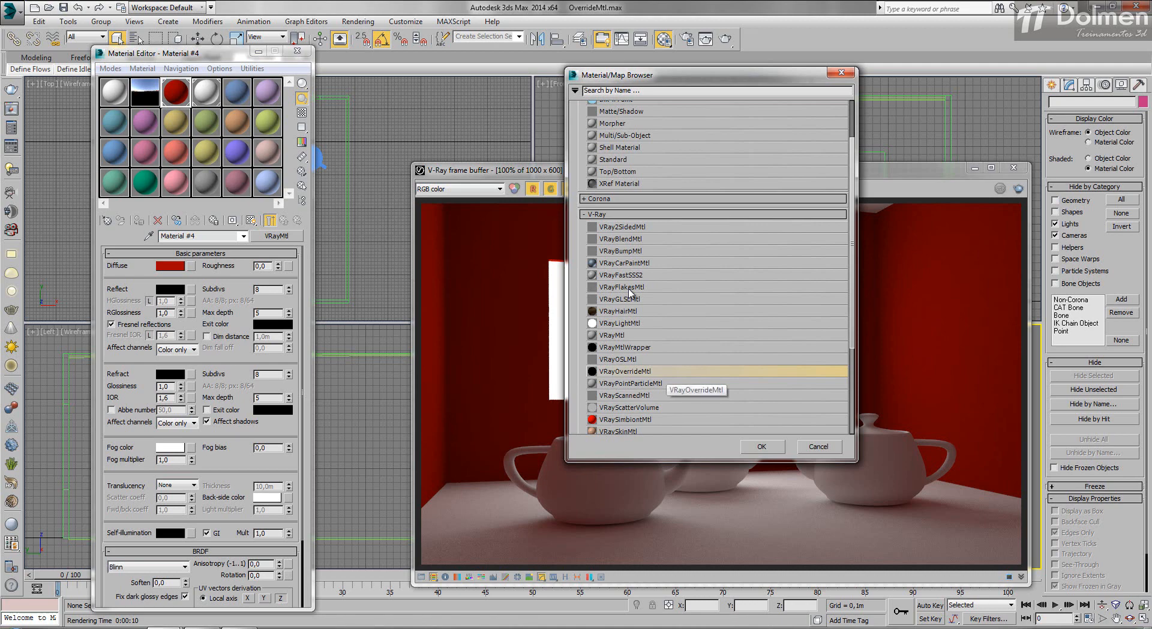
pyautogui.press('Return')
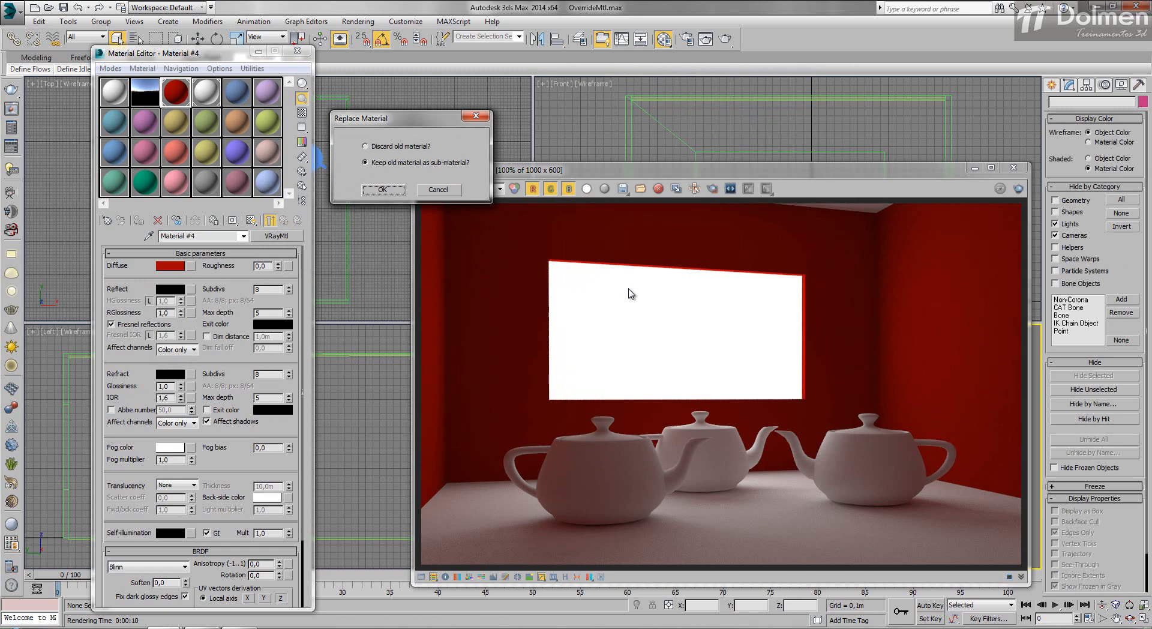
pyautogui.press('Return')
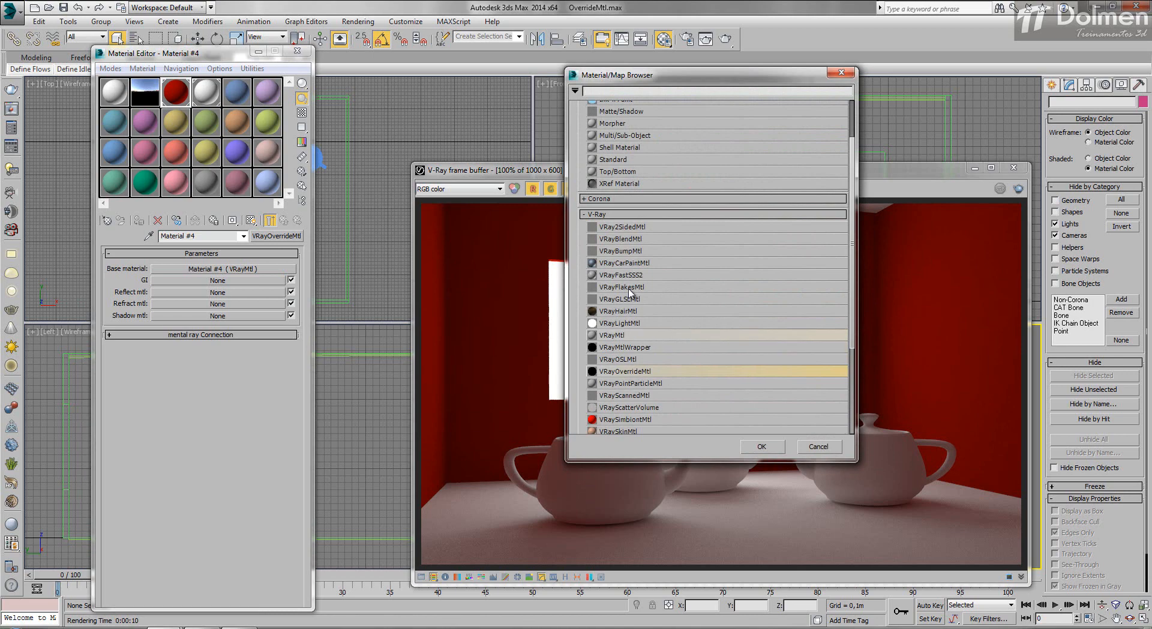
# - Assign a VRayMtl to the override material's GI slot, set its diffuse colour to white (255), and test-render the scene
pyautogui.press('Up')
pyautogui.press('Up')
pyautogui.press('Up')
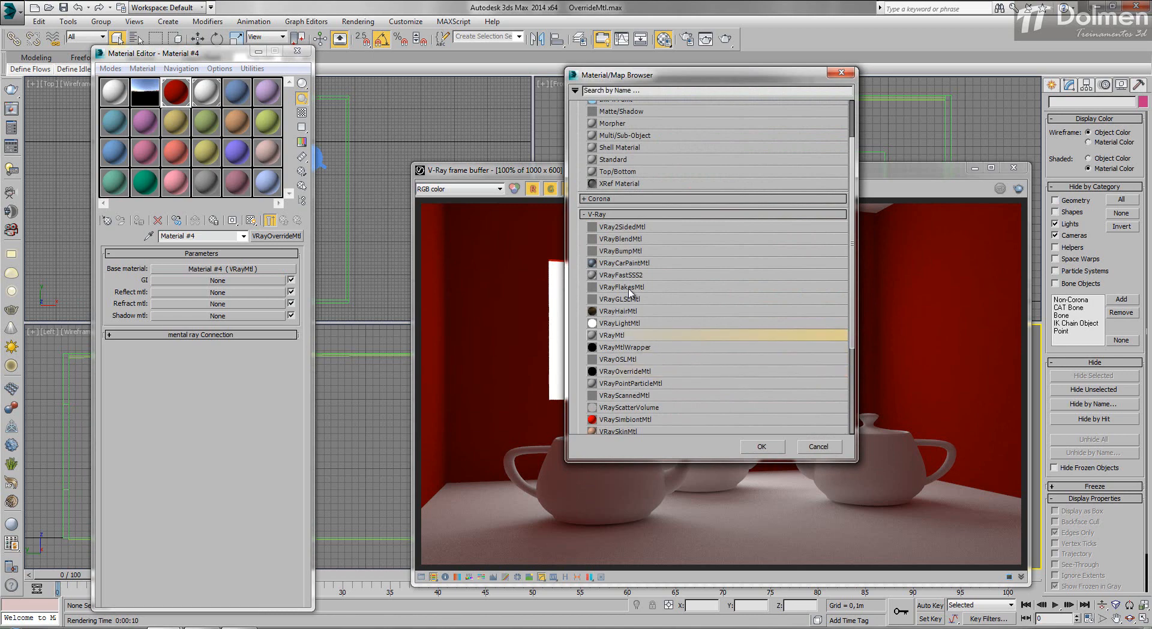
pyautogui.press('Return')
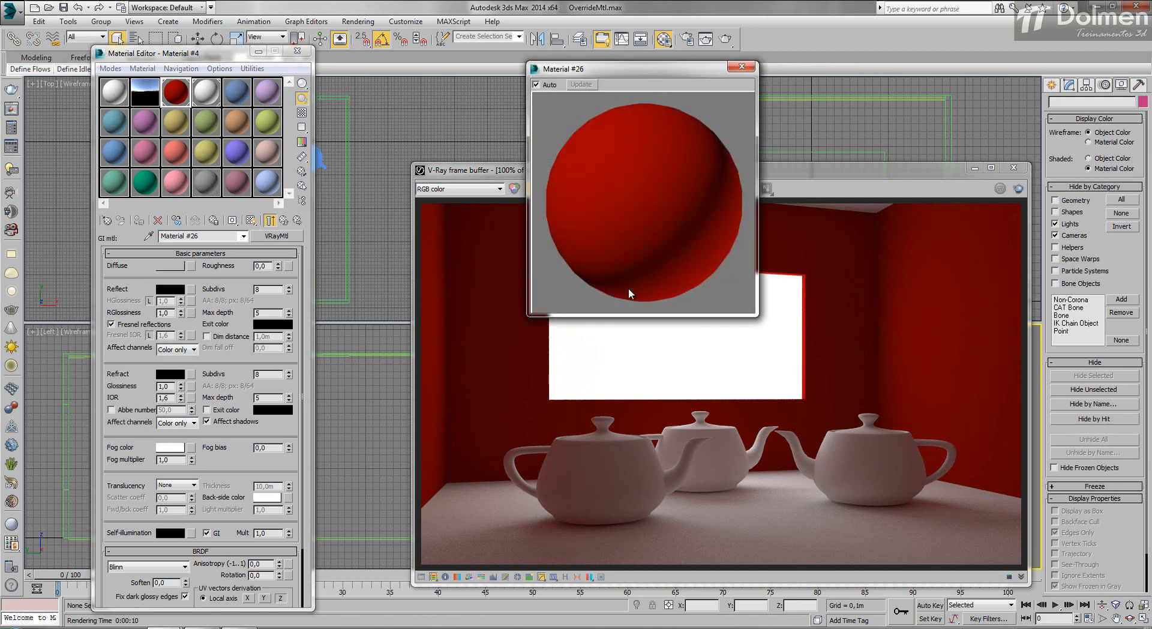
pyautogui.press('Escape')
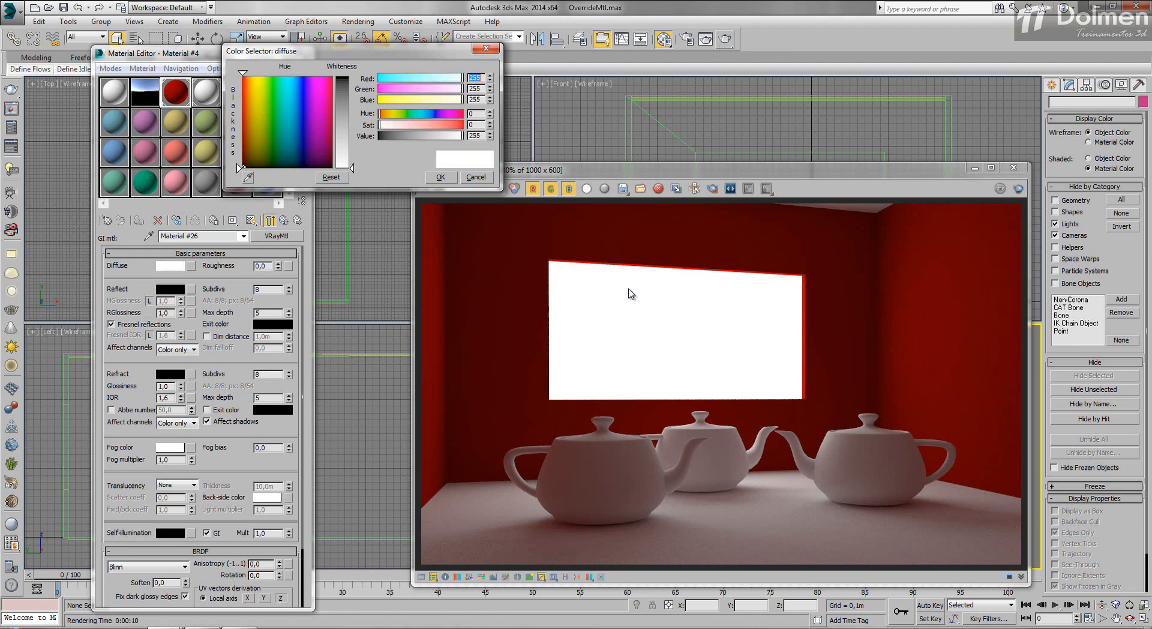
pyautogui.hotkey('shift', 'q')
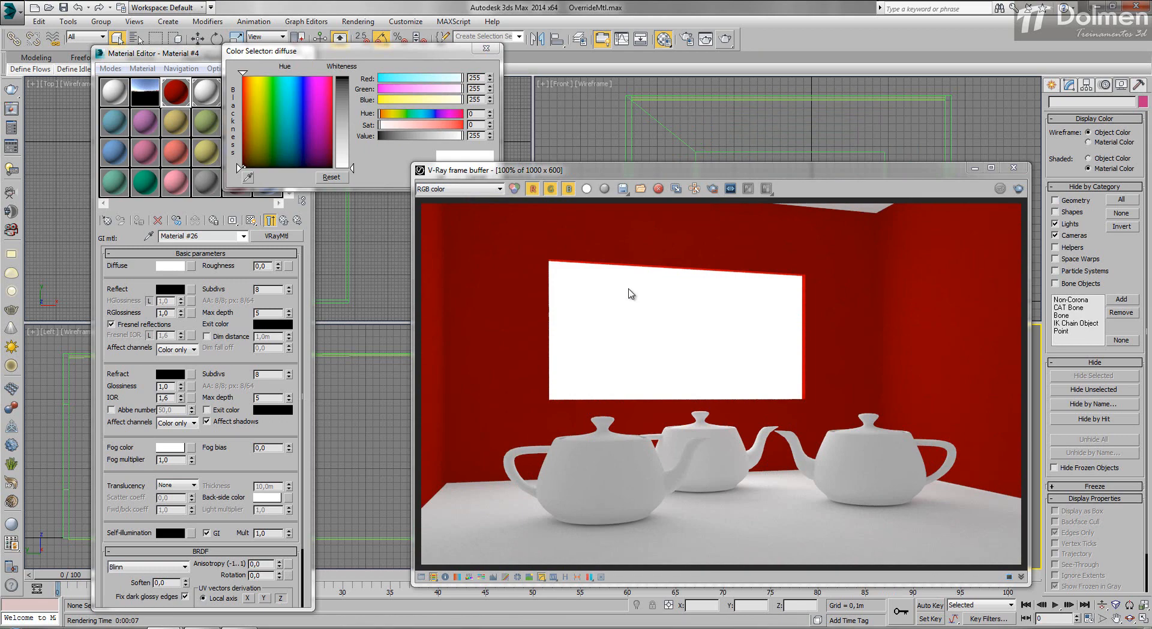
# - Test-render the scene with the GI material's diffuse colour at black, grey 127, grey 99 and a dark green
pyautogui.moveTo(351, 168); pyautogui.dragTo(352, 77)
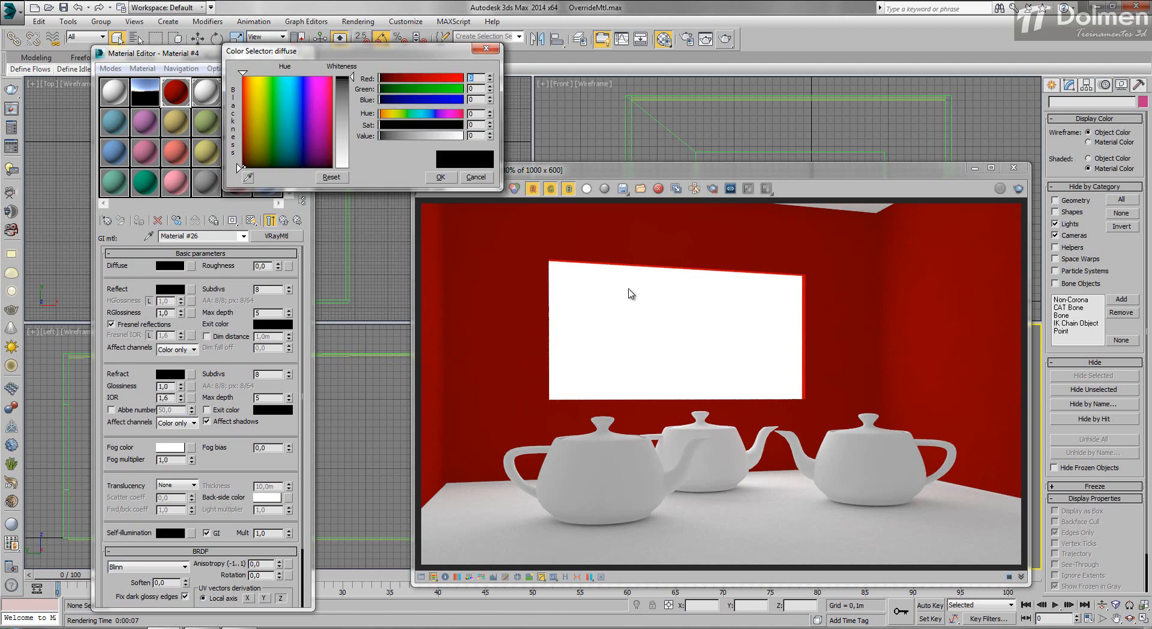
pyautogui.click(724, 38)
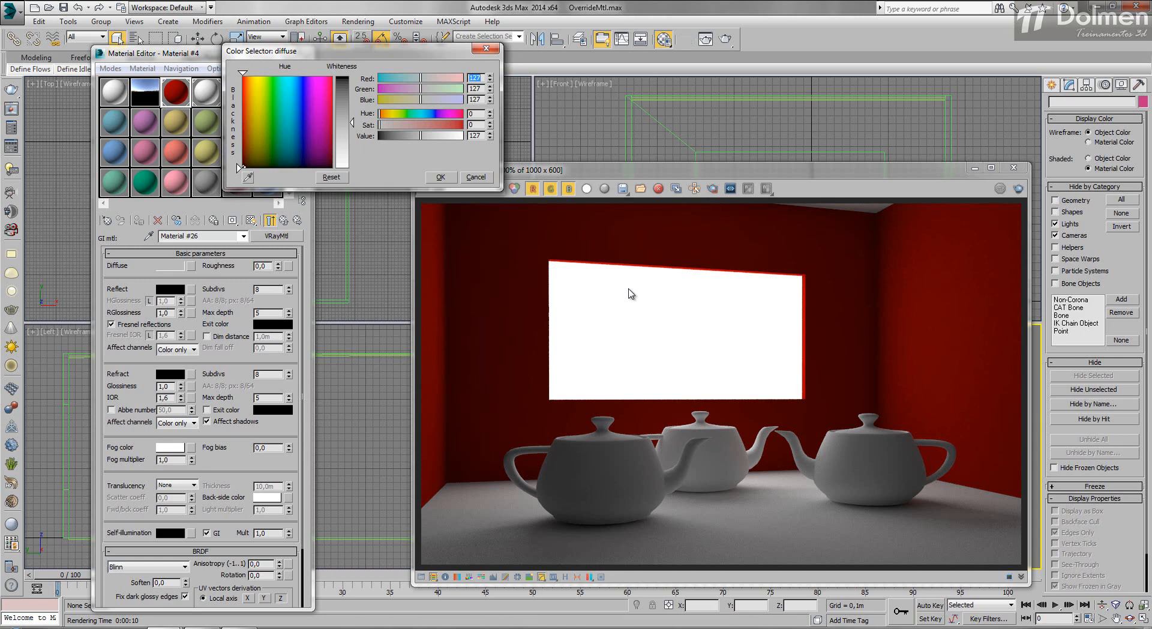
pyautogui.hotkey('shift', 'q')
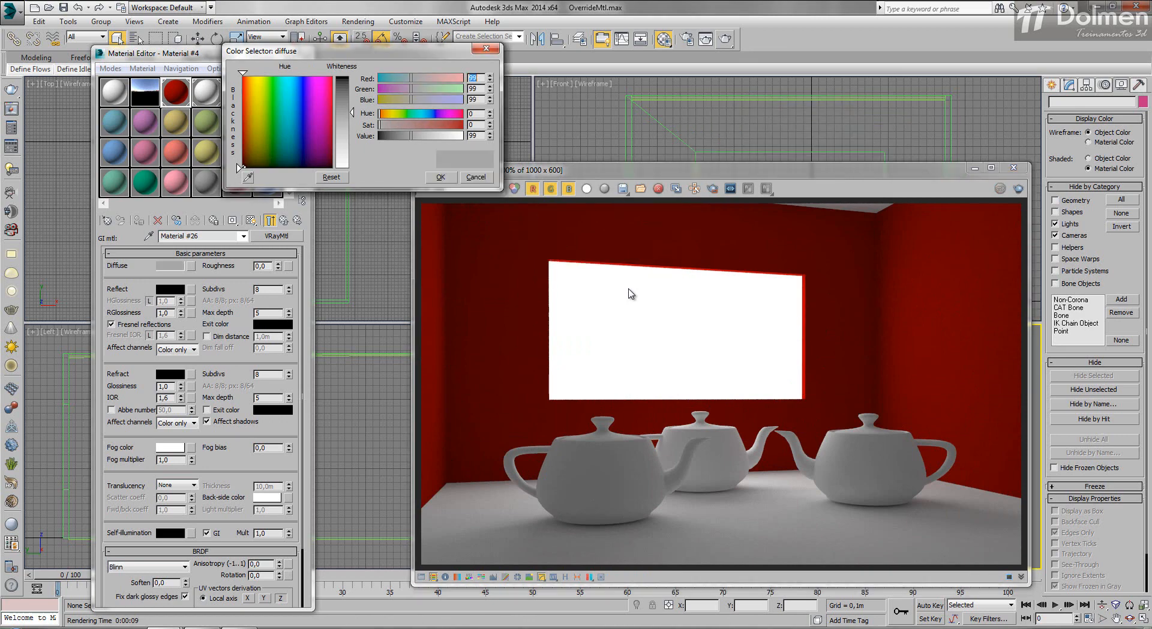
pyautogui.hotkey('shift', 'q')
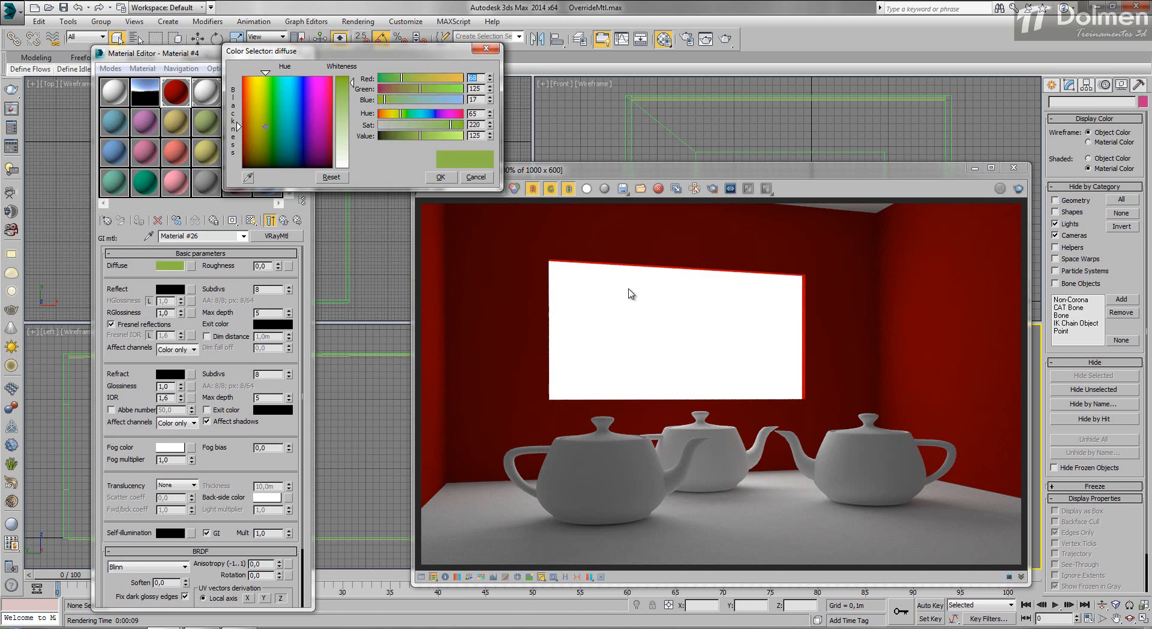
pyautogui.hotkey('shift', 'q')
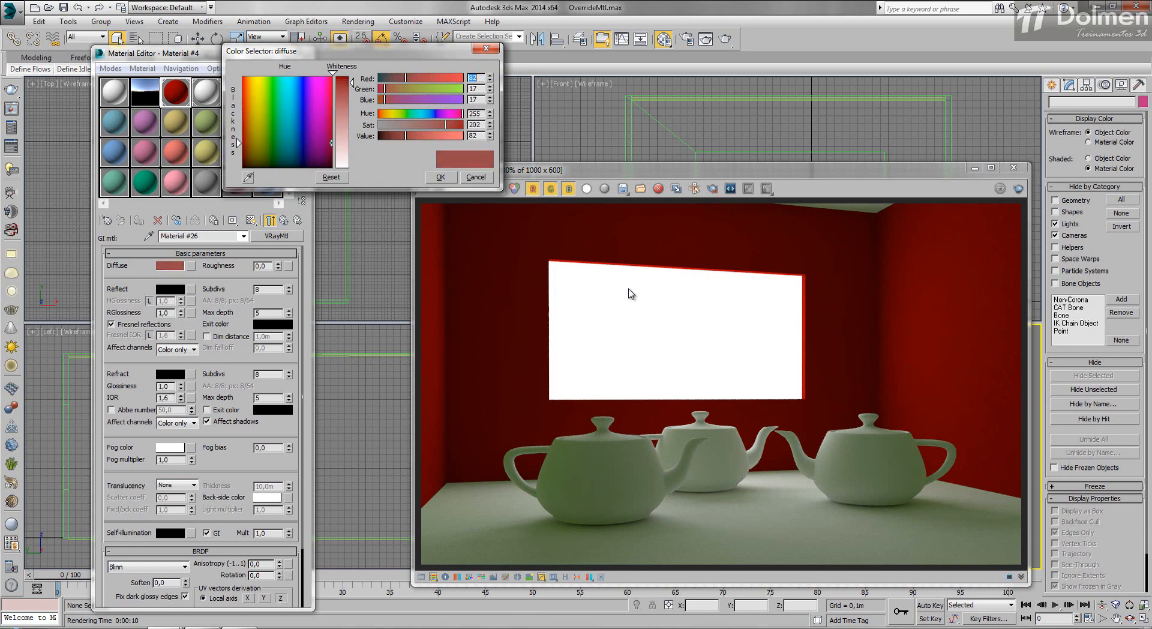
# - Try pale pinks for the GI material's diffuse colour, RGB 172, 141, 141 and 155, 117, 117, test-rendering each one
pyautogui.moveTo(352, 133); pyautogui.dragTo(352, 127)
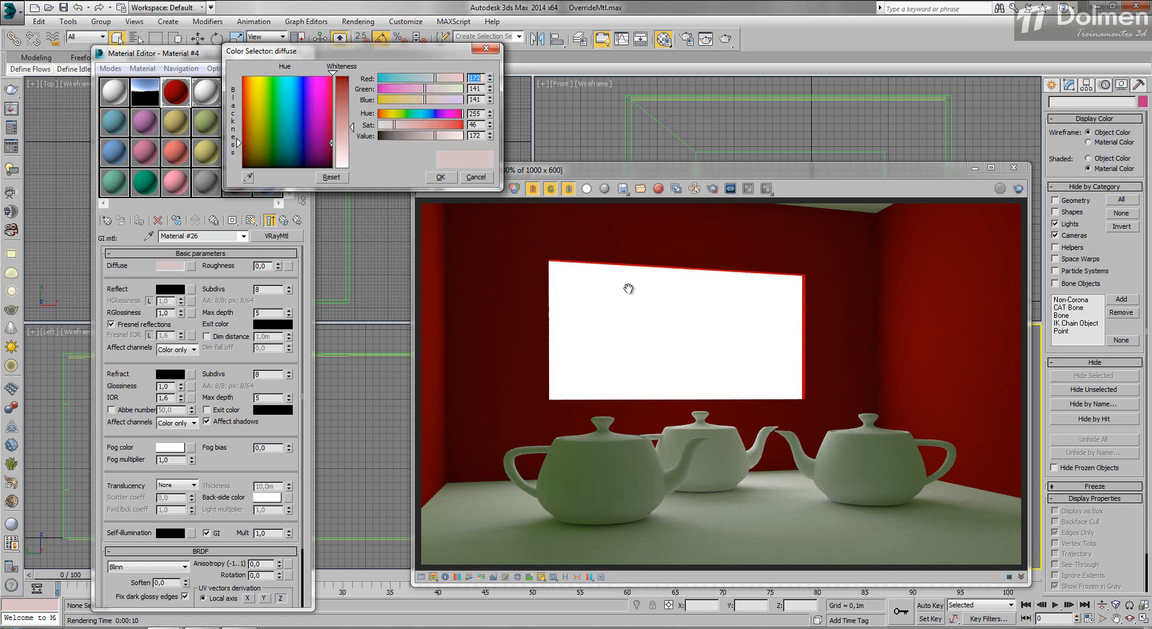
pyautogui.click(1018, 189)
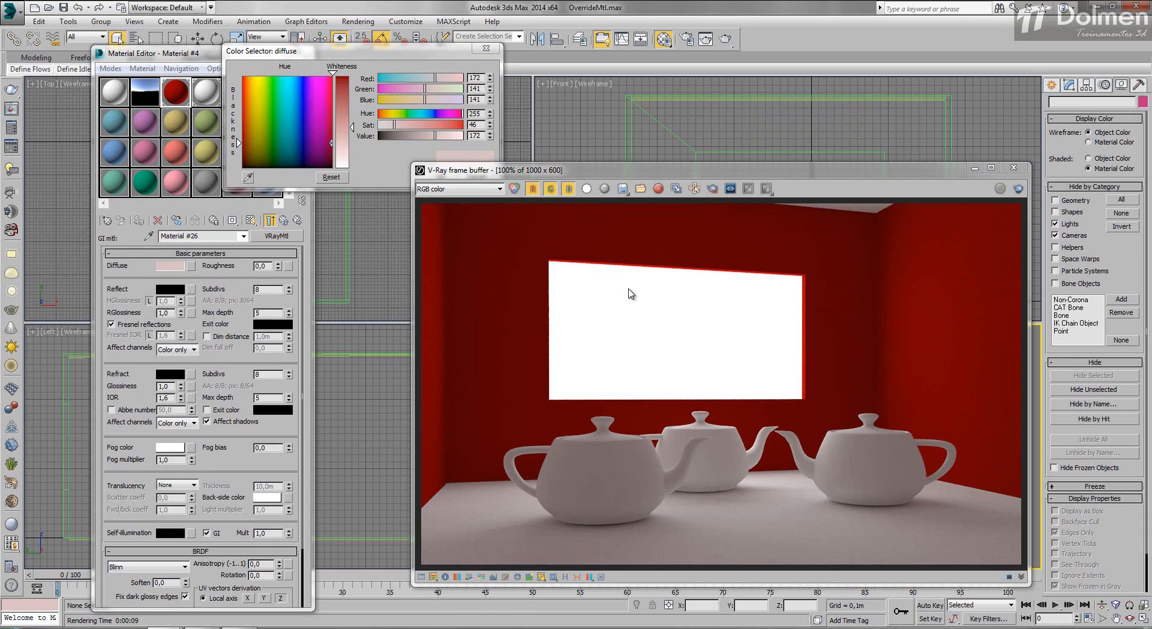
pyautogui.hotkey('shift', 'q')
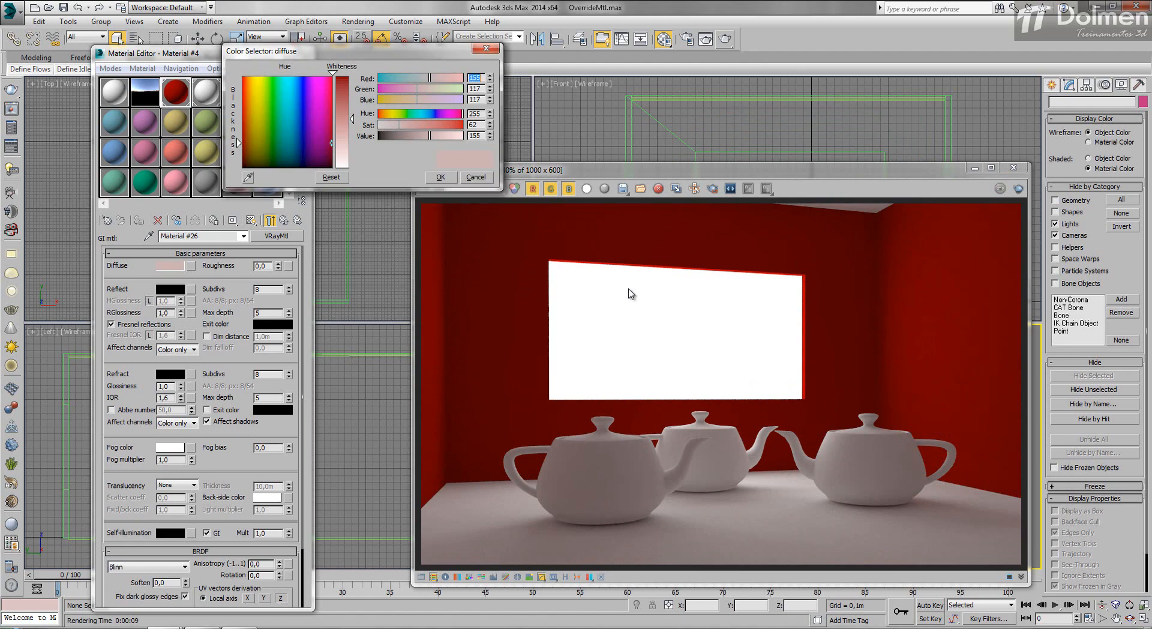
pyautogui.click(441, 177)
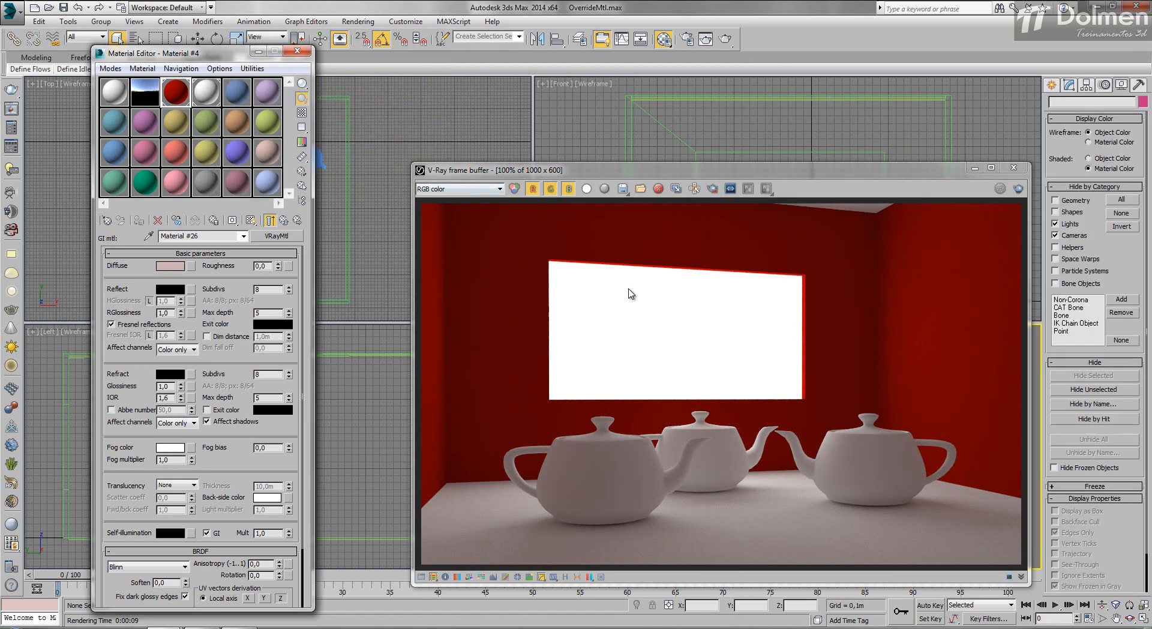
# - Copy the base material's red diffuse colour and paste it into the GI material's diffuse colour
pyautogui.click(283, 219)
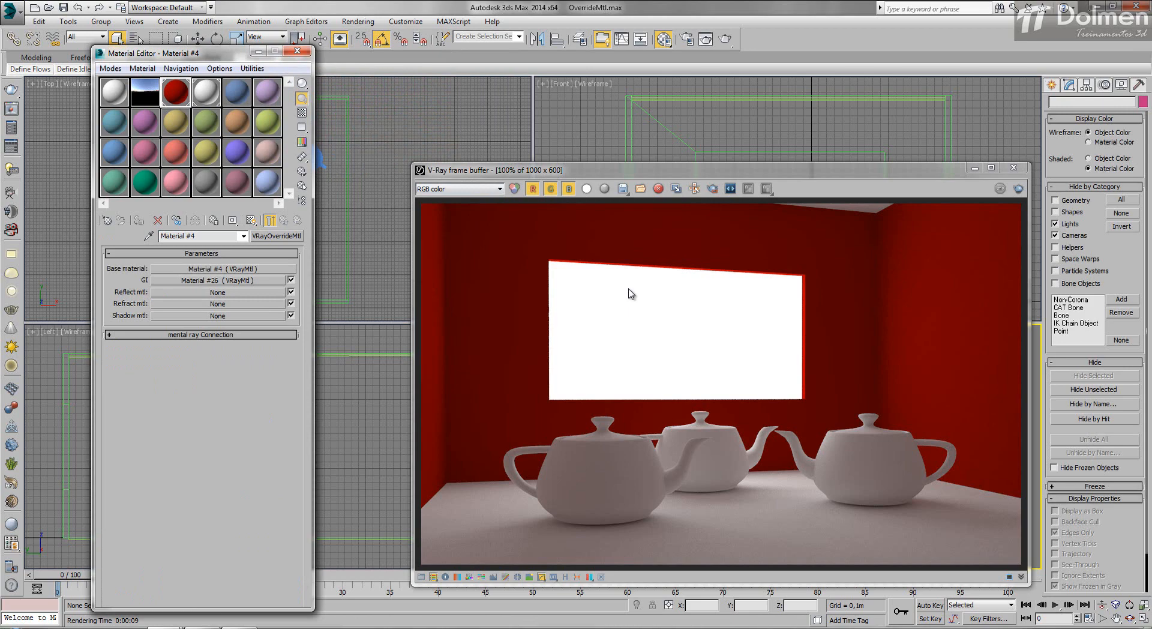
pyautogui.click(223, 269)
pyautogui.rightClick(170, 266)
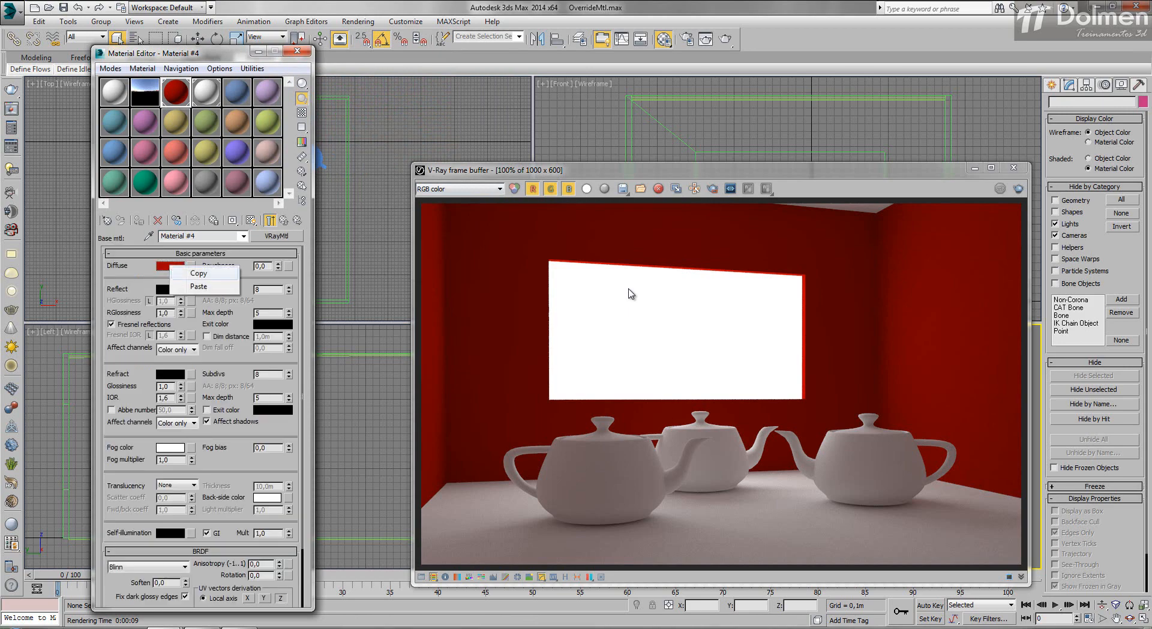
pyautogui.press('Escape')
pyautogui.press('Up')
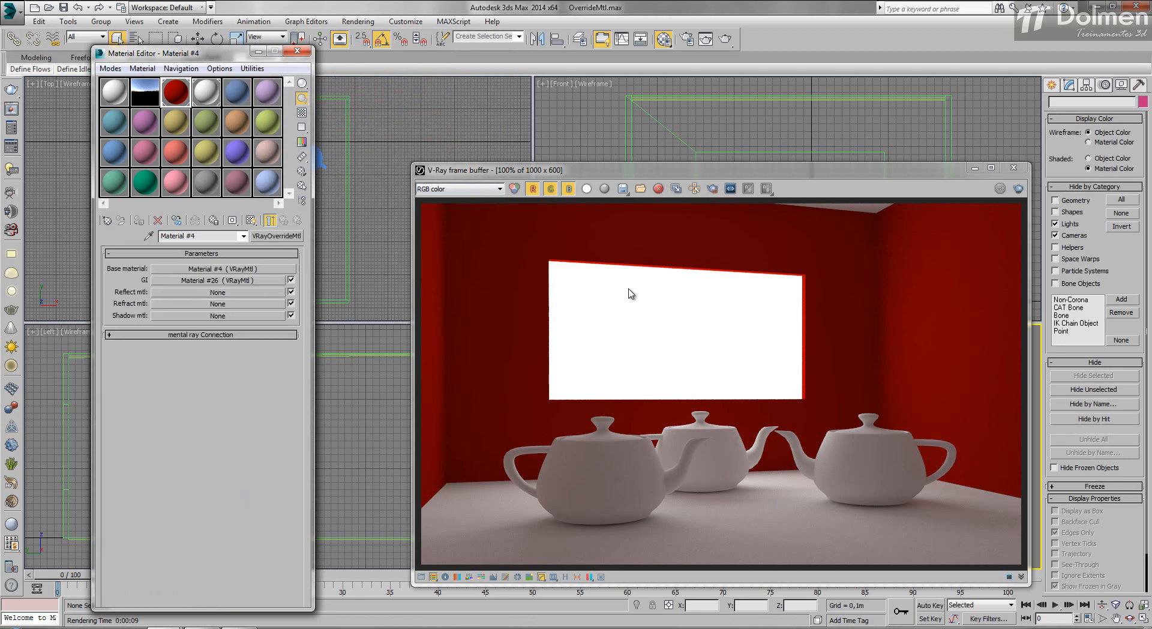
pyautogui.click(223, 280)
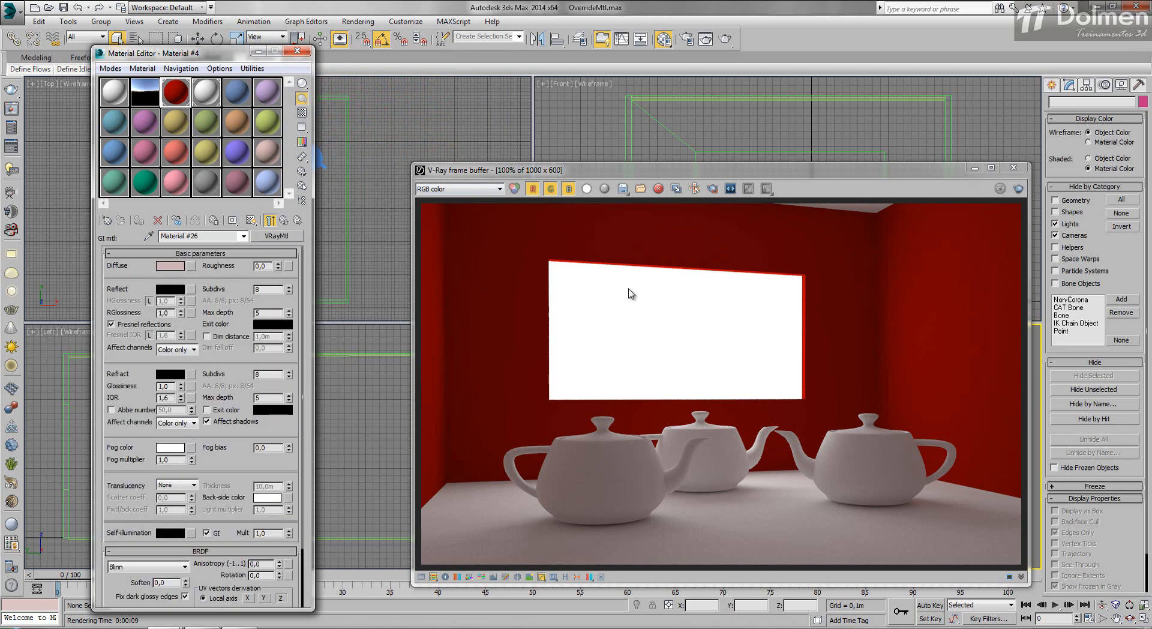
pyautogui.rightClick(170, 266)
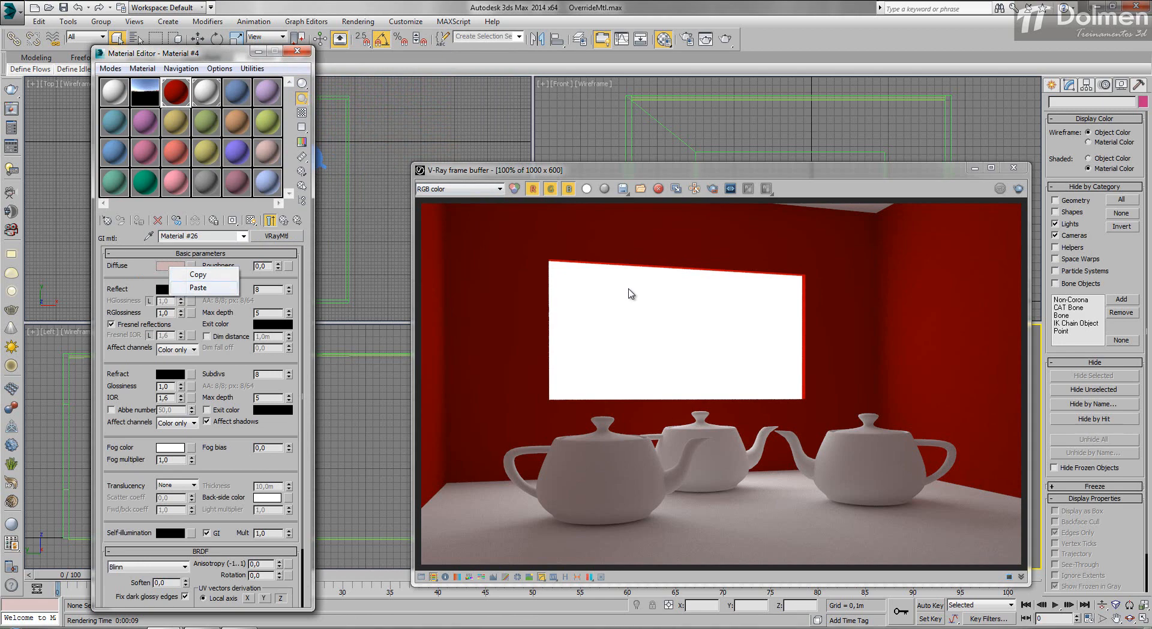
pyautogui.press('Return')
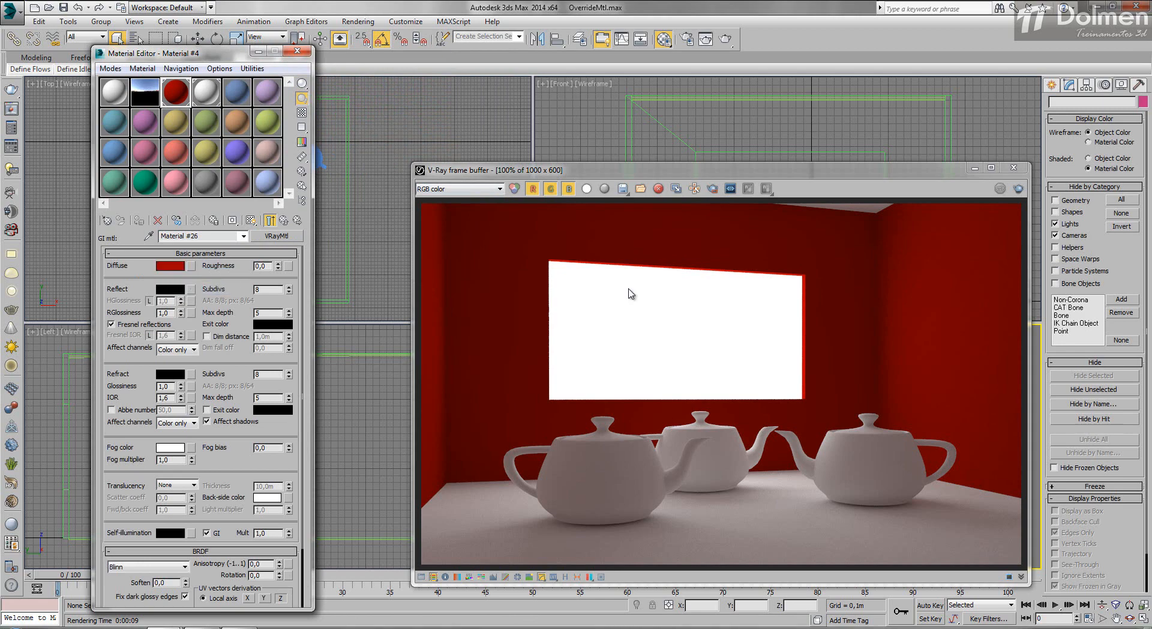
# - Test-render with the red GI diffuse colour, lighten it to RGB 144, 79, 79 and finally 194, 158, 158, rendering each version
pyautogui.hotkey('shift', 'q')
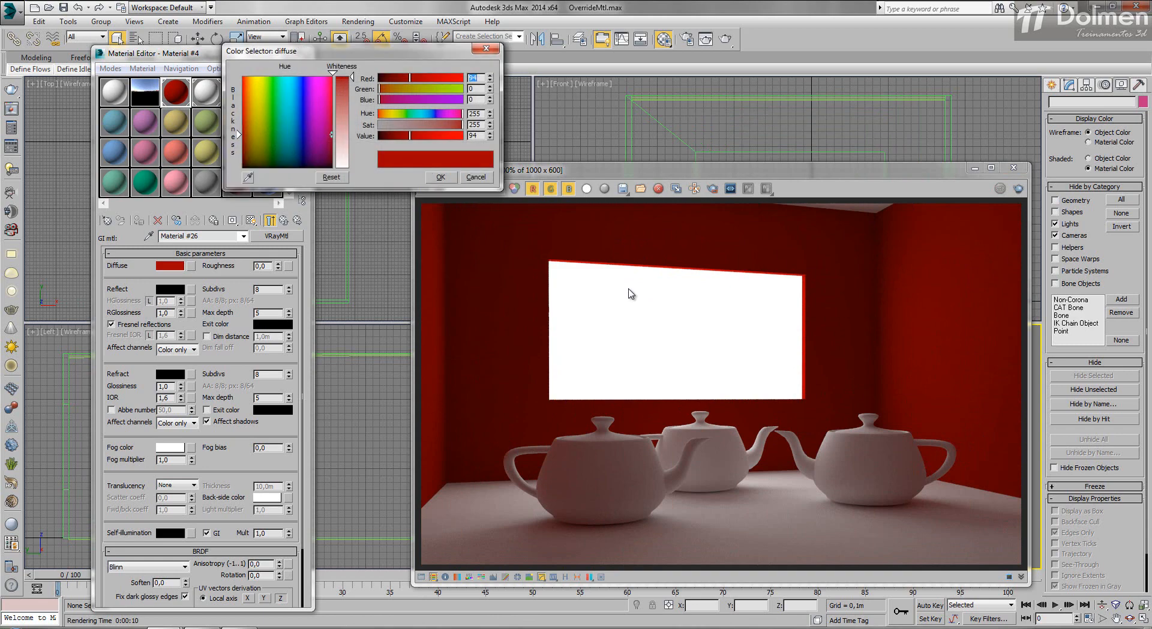
pyautogui.hotkey('shift', 'q')
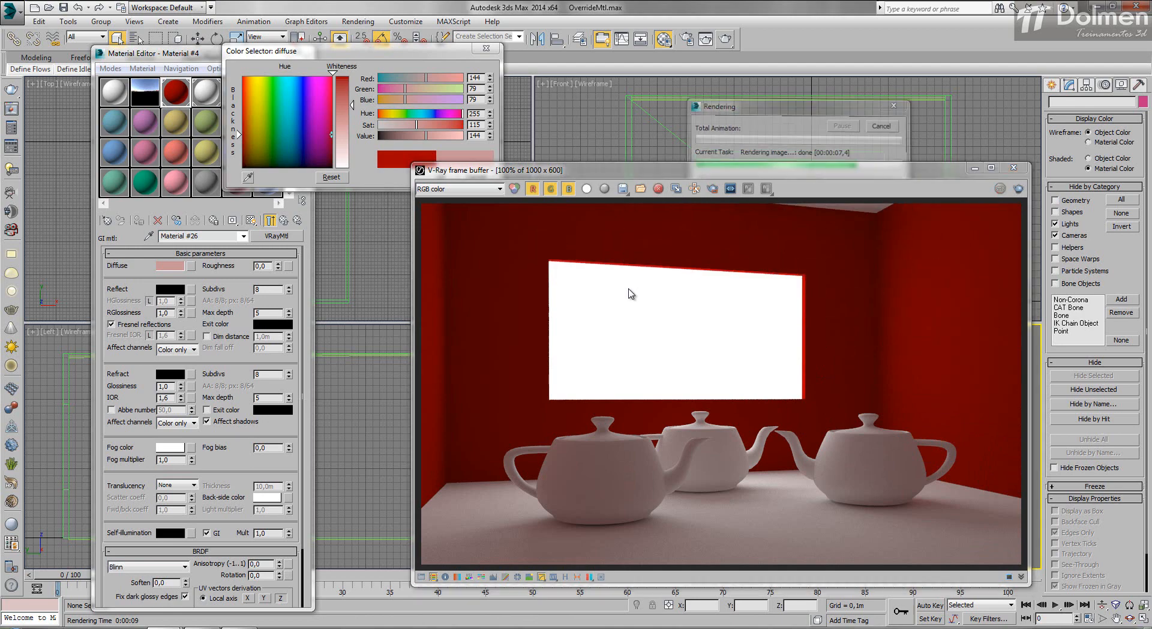
pyautogui.moveTo(351, 105); pyautogui.dragTo(351, 134)
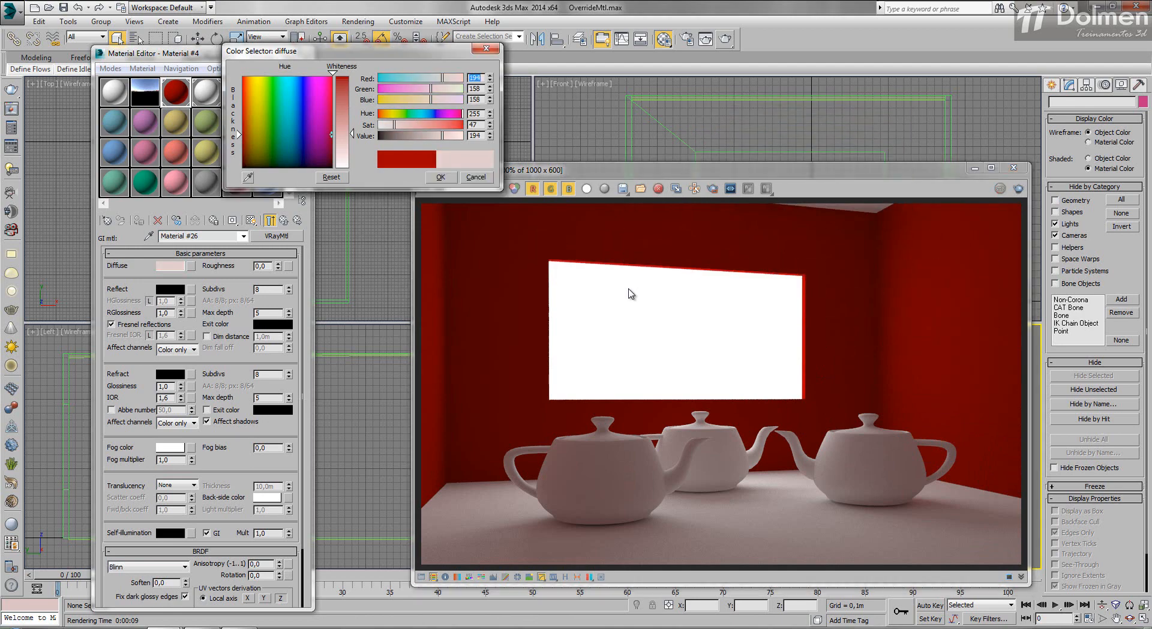
pyautogui.click(725, 39)
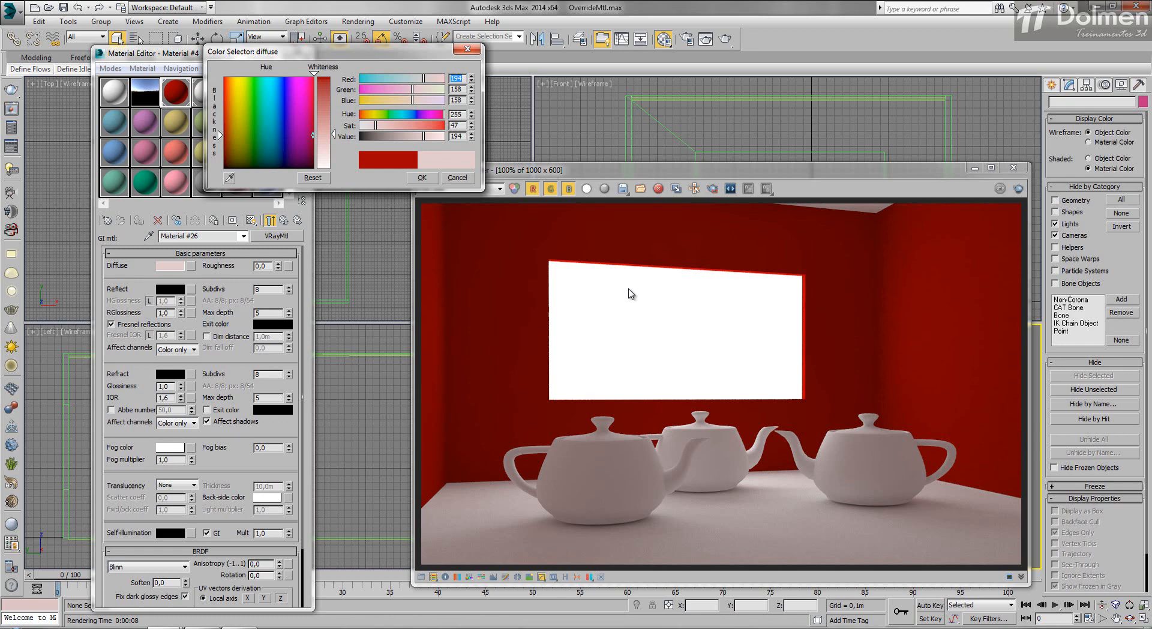
pyautogui.press('Return')
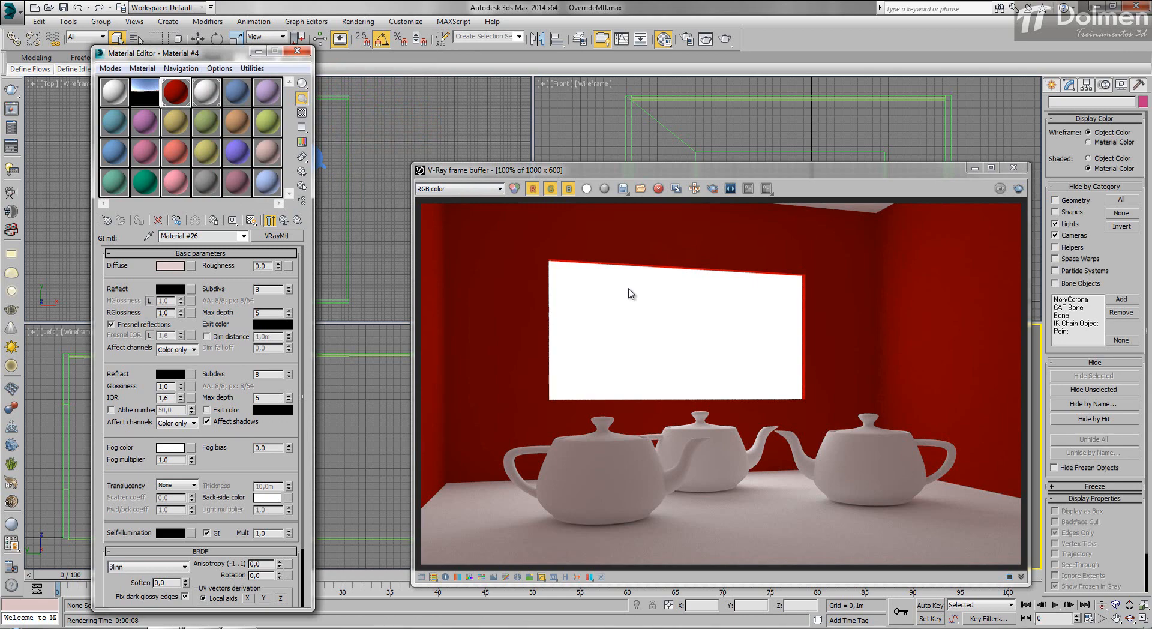
pyautogui.press('Up')
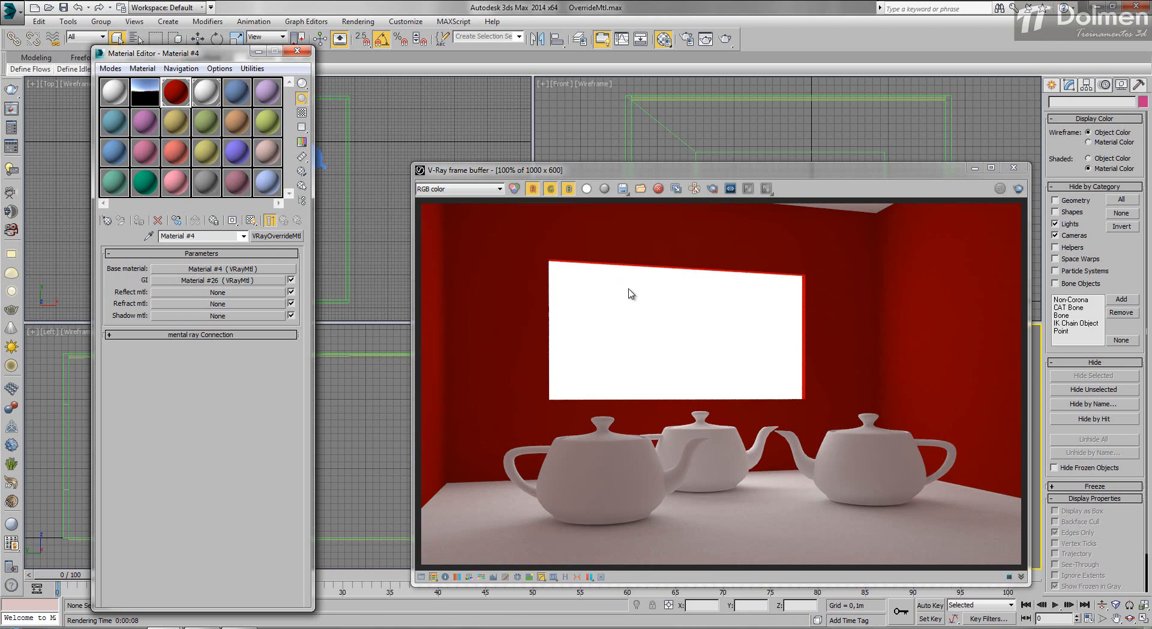
# - Open the WrapperMtl scene from the Aula23 folder without saving the changes to the current scene
pyautogui.hotkey('ctrl', 'o')
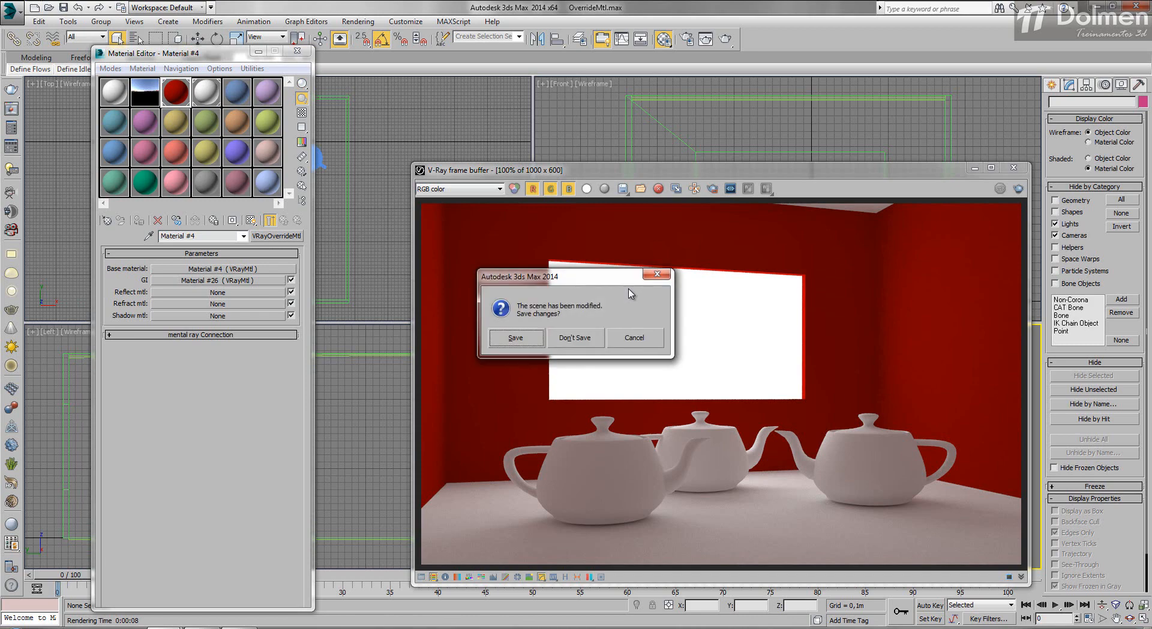
pyautogui.press('n')
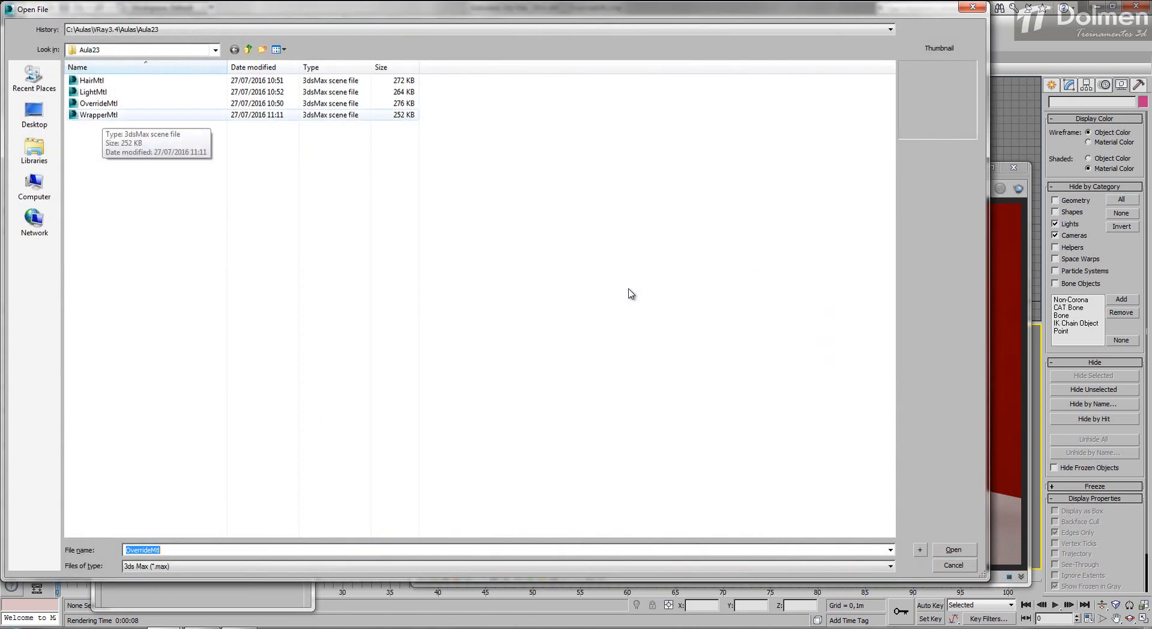
pyautogui.press('Return')
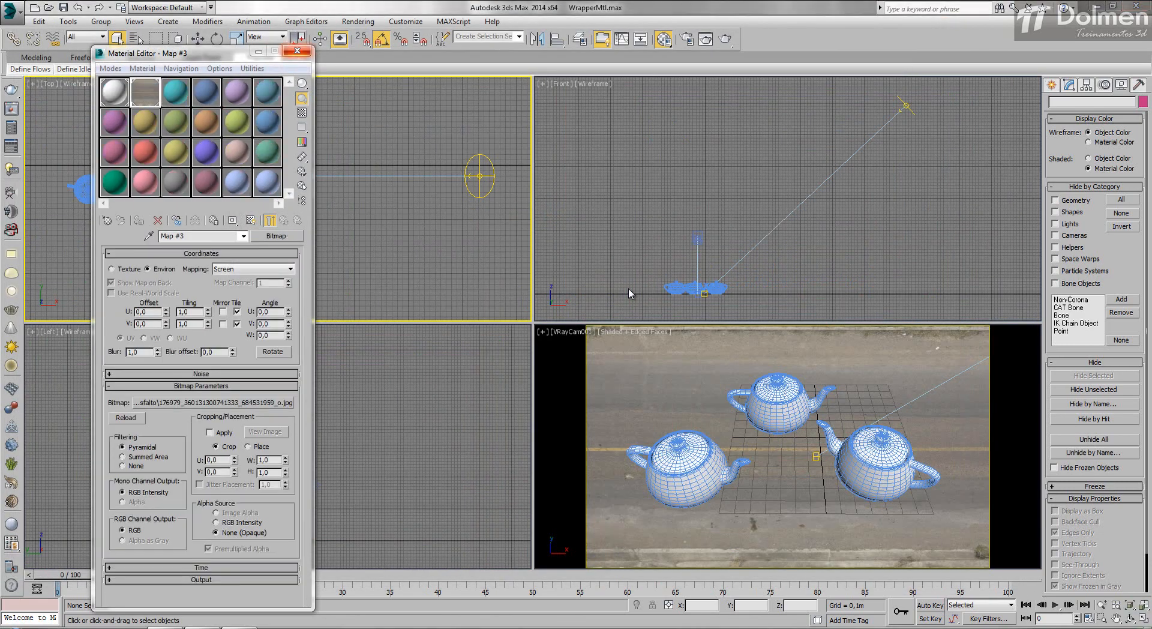
# - Test-render the three teapots over the road background from the VRayCam001 view
pyautogui.press('m')
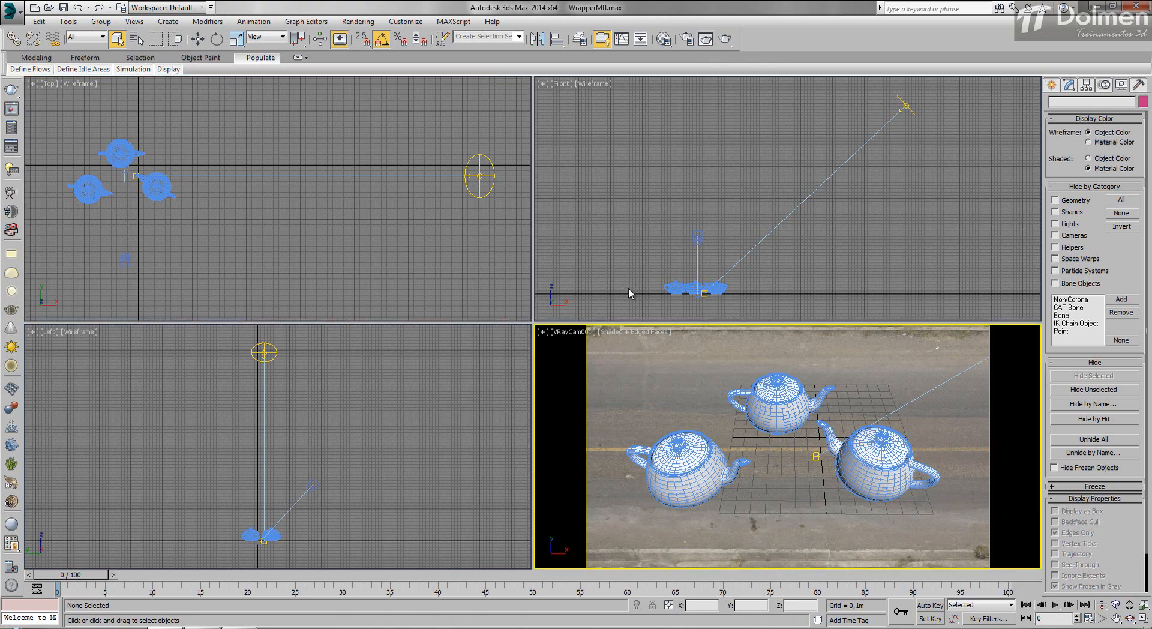
pyautogui.hotkey('shift', 'q')
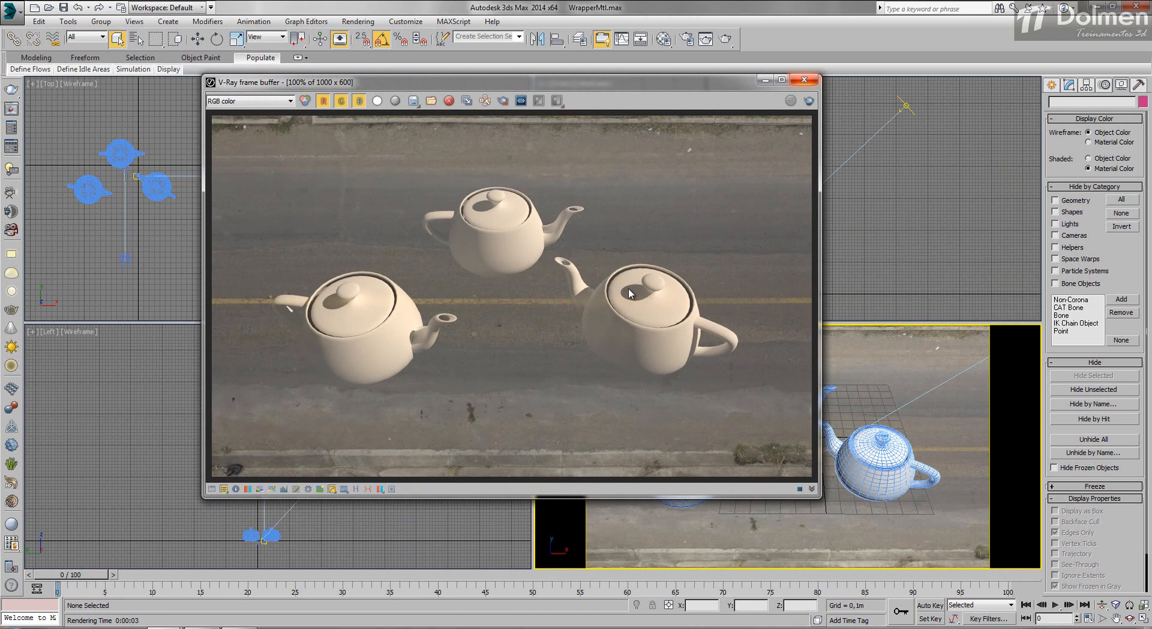
pyautogui.hotkey('alt', 'F4')
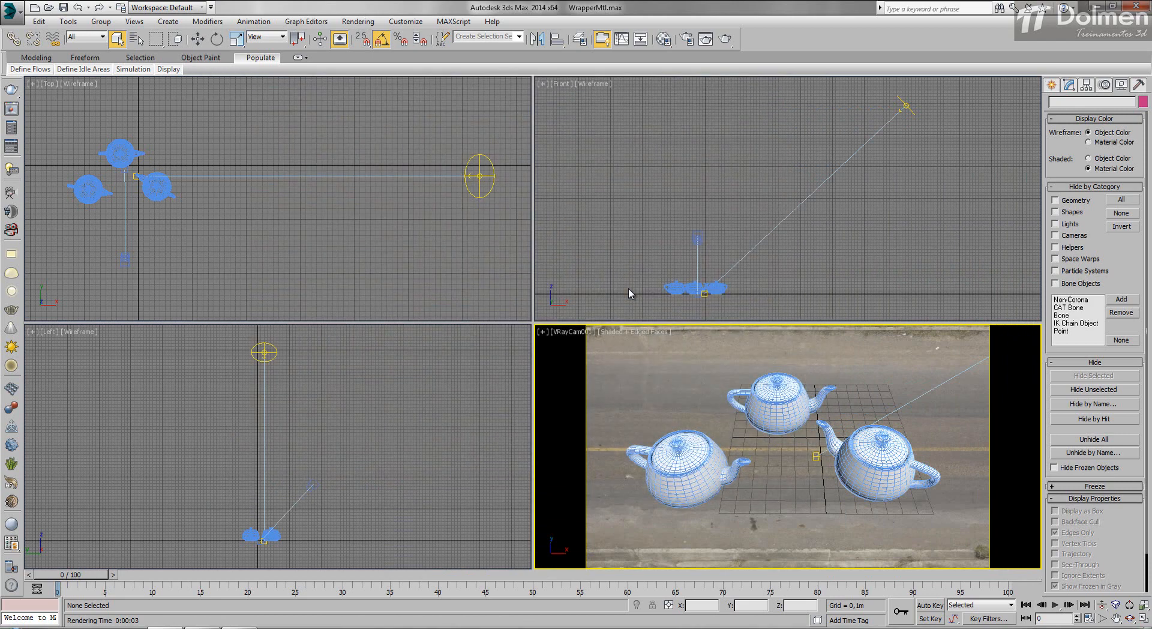
# - Open the environment settings to examine the road bitmap used as the environment map
pyautogui.hotkey('alt', 'r')
pyautogui.press('Down')
pyautogui.press('Down')
pyautogui.press('Down')
pyautogui.press('Down')
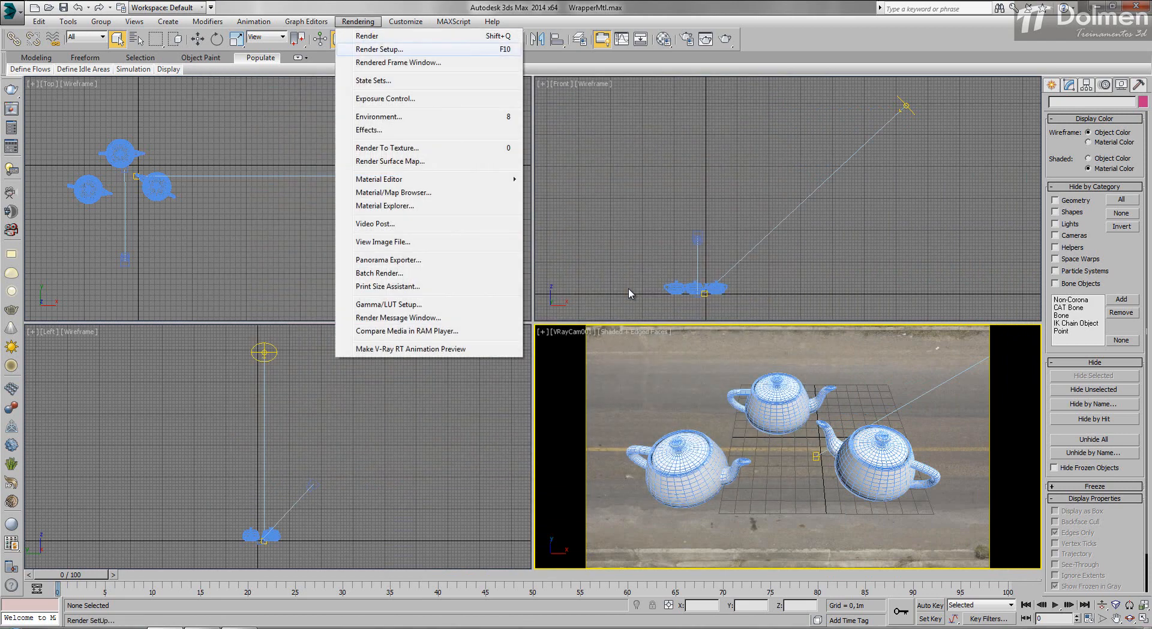
pyautogui.press('Down')
pyautogui.press('Return')
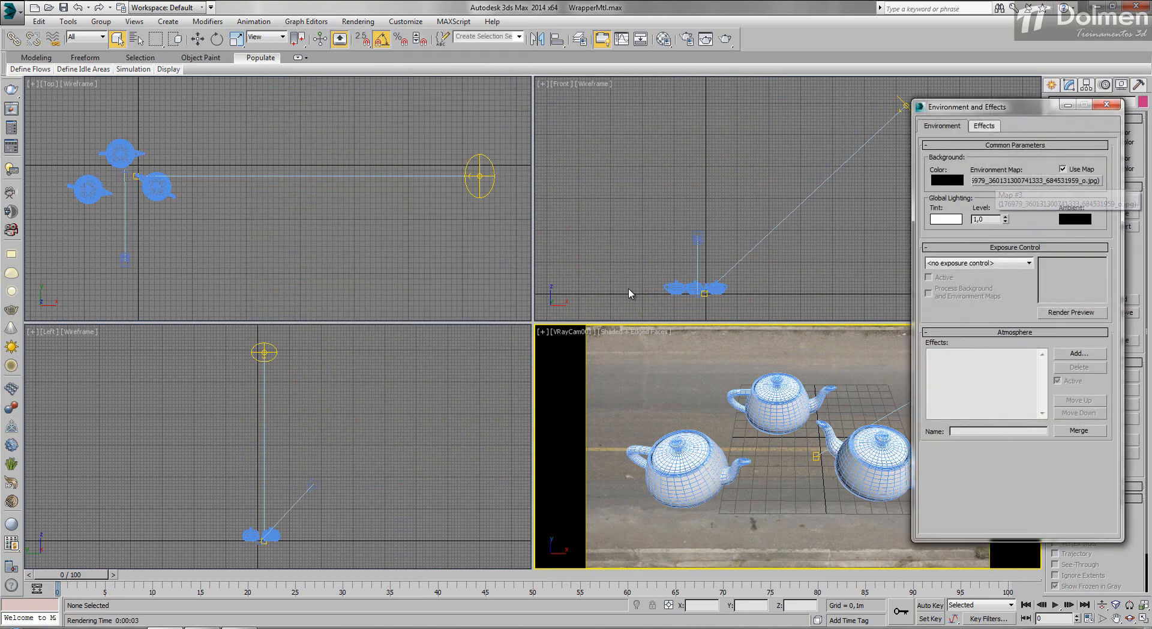
pyautogui.hotkey('alt', 'r')
pyautogui.press('Down')
pyautogui.press('Down')
pyautogui.press('Down')
pyautogui.press('Down')
pyautogui.press('Down')
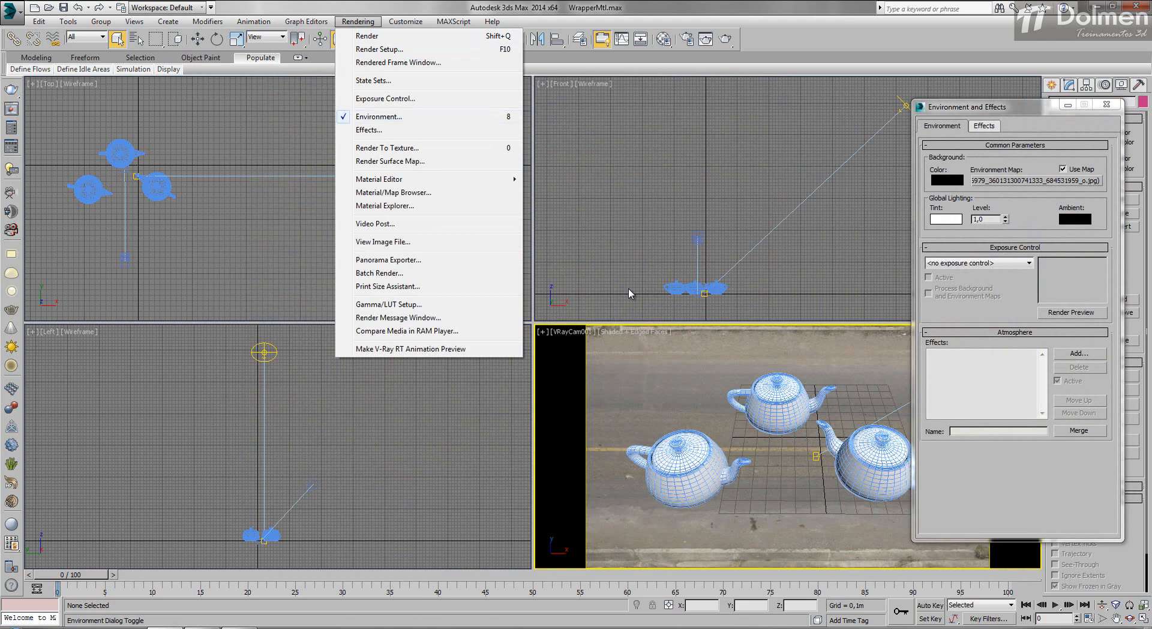
pyautogui.press('Escape')
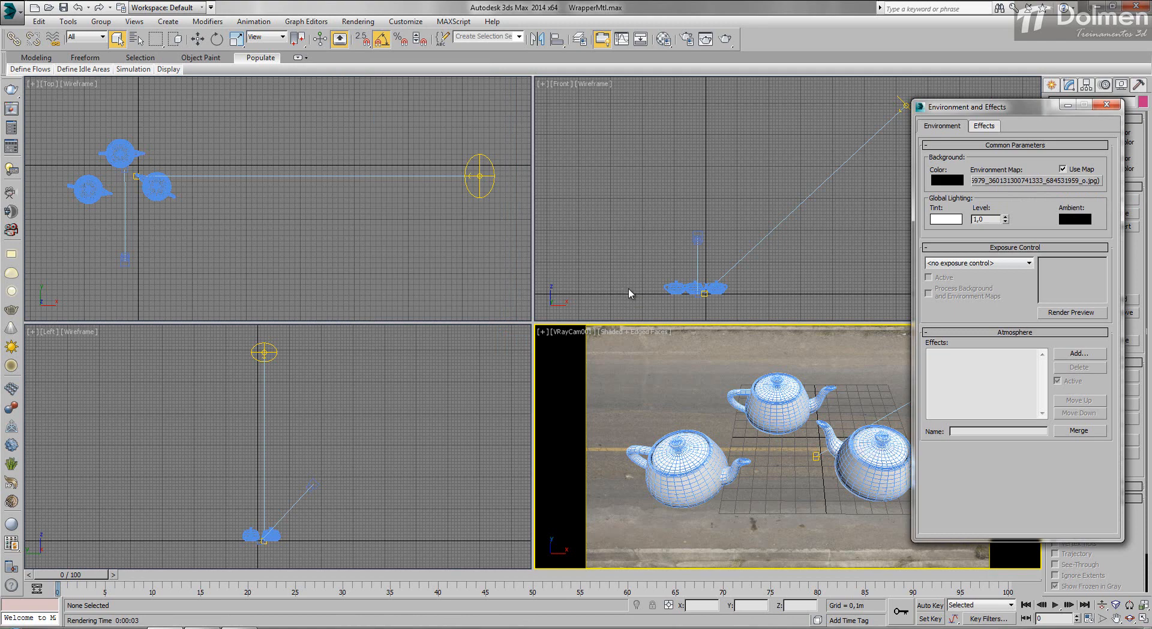
# - Examine the viewport background options, comparing Use Files with Use Environment Background, and leave the configuration without applying changes
pyautogui.hotkey('alt', 'b')
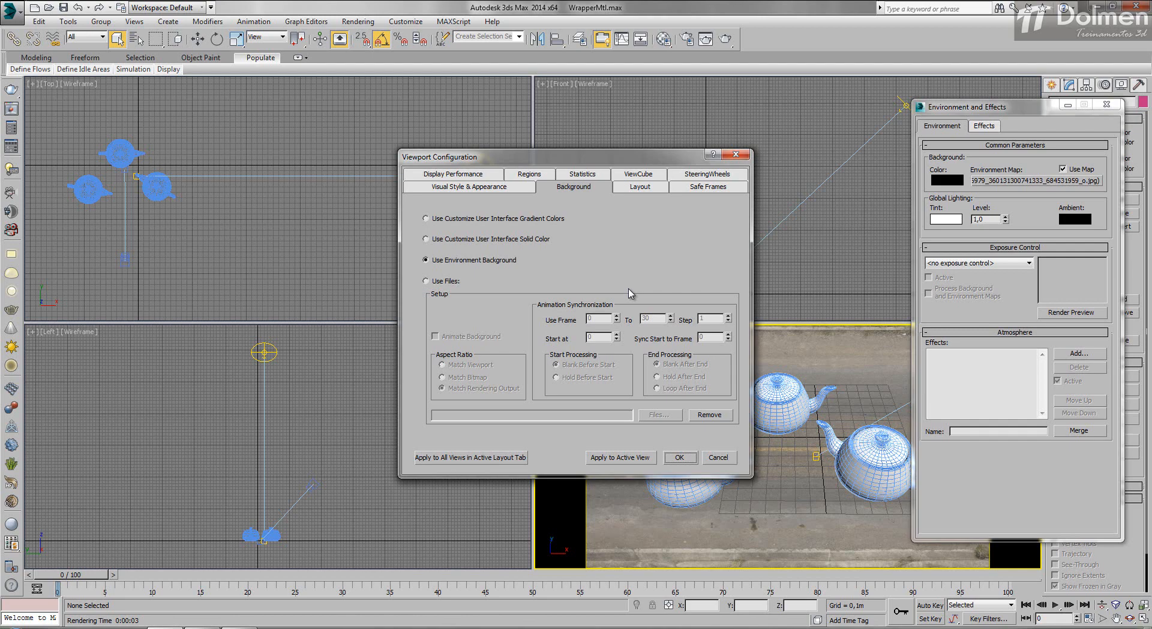
pyautogui.press('Up')
pyautogui.press('Up')
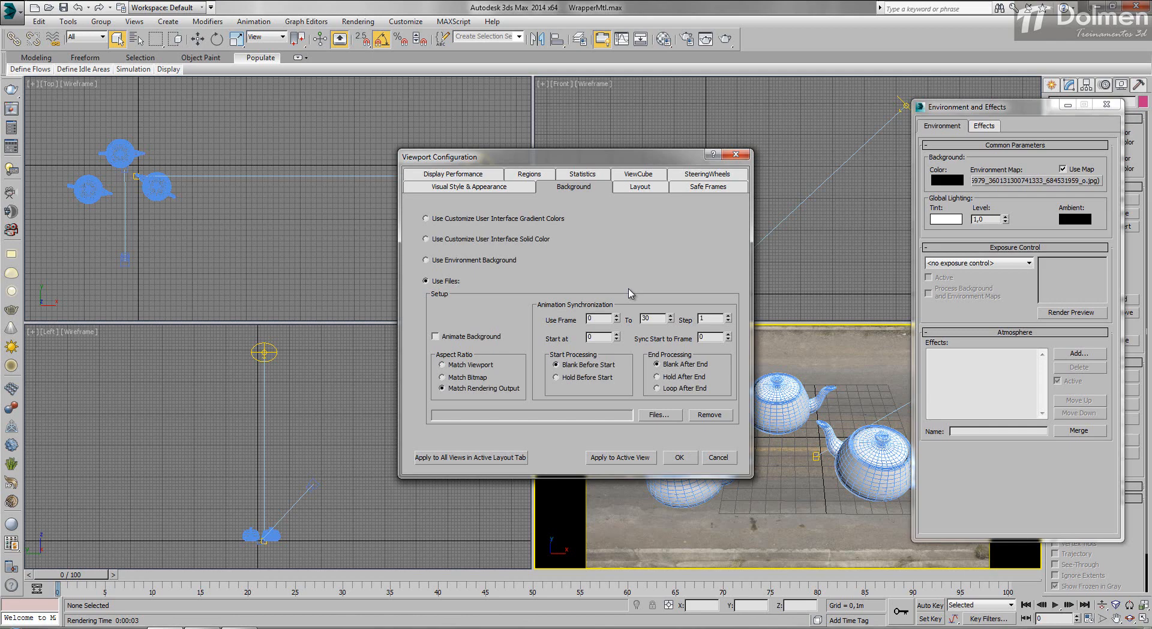
pyautogui.press('Up')
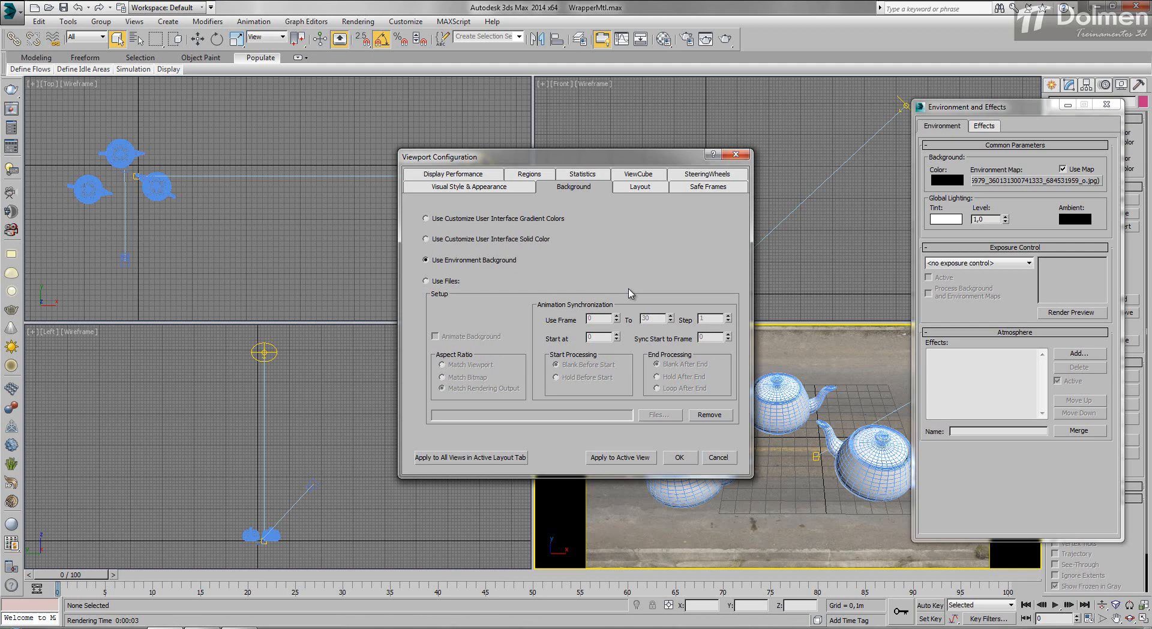
pyautogui.press('Escape')
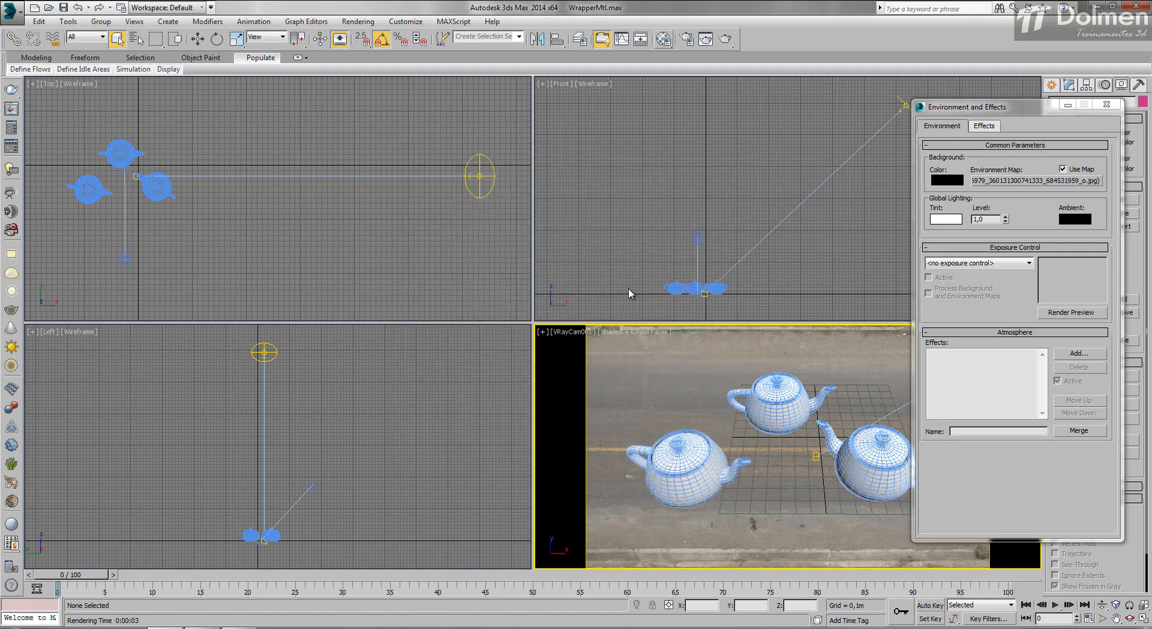
# - Open an enlarged preview of the road environment map and try the Spherical Environment mapping on it
pyautogui.press('m')
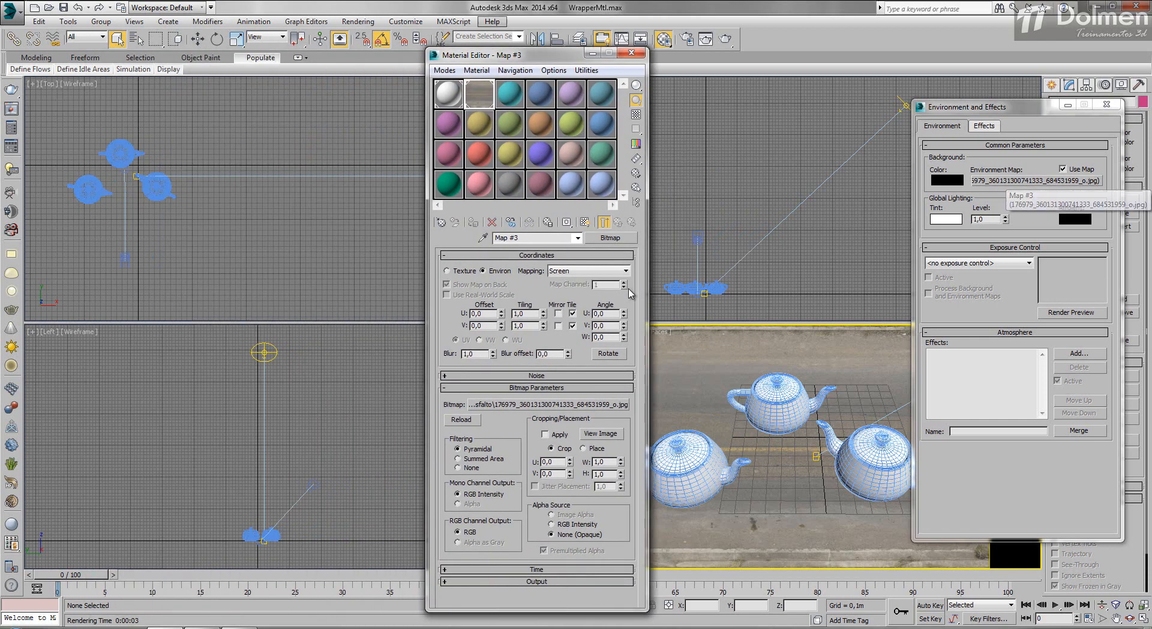
pyautogui.doubleClick(479, 94)
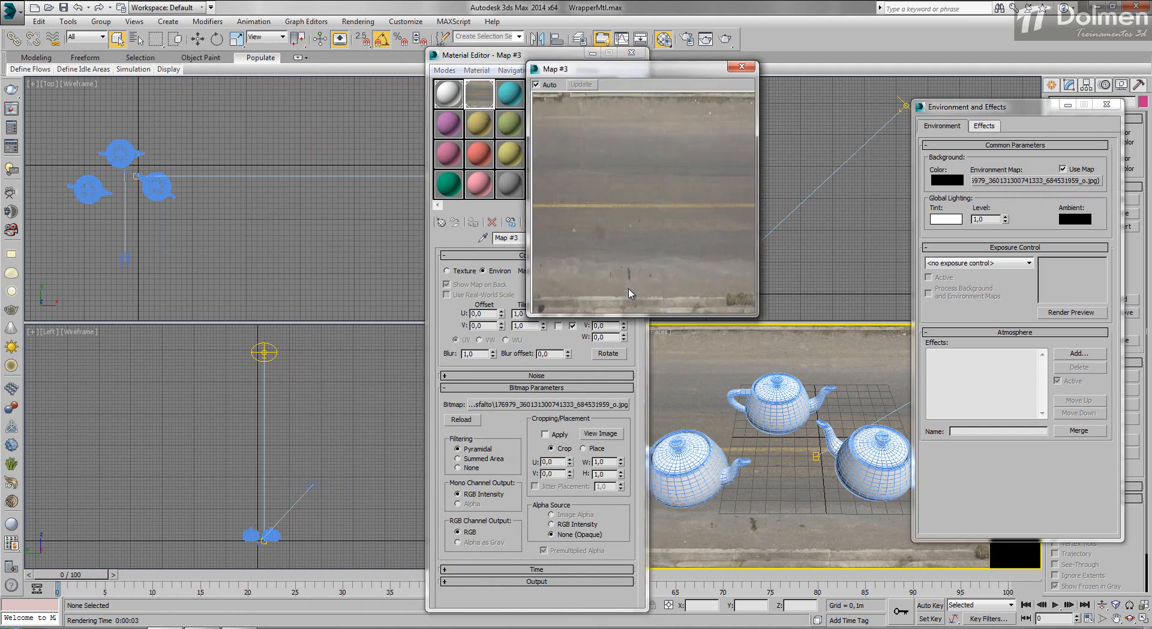
pyautogui.moveTo(641, 69)
pyautogui.mouseDown()
pyautogui.moveTo(169, 69)
pyautogui.moveTo(226, 68)
pyautogui.mouseUp()
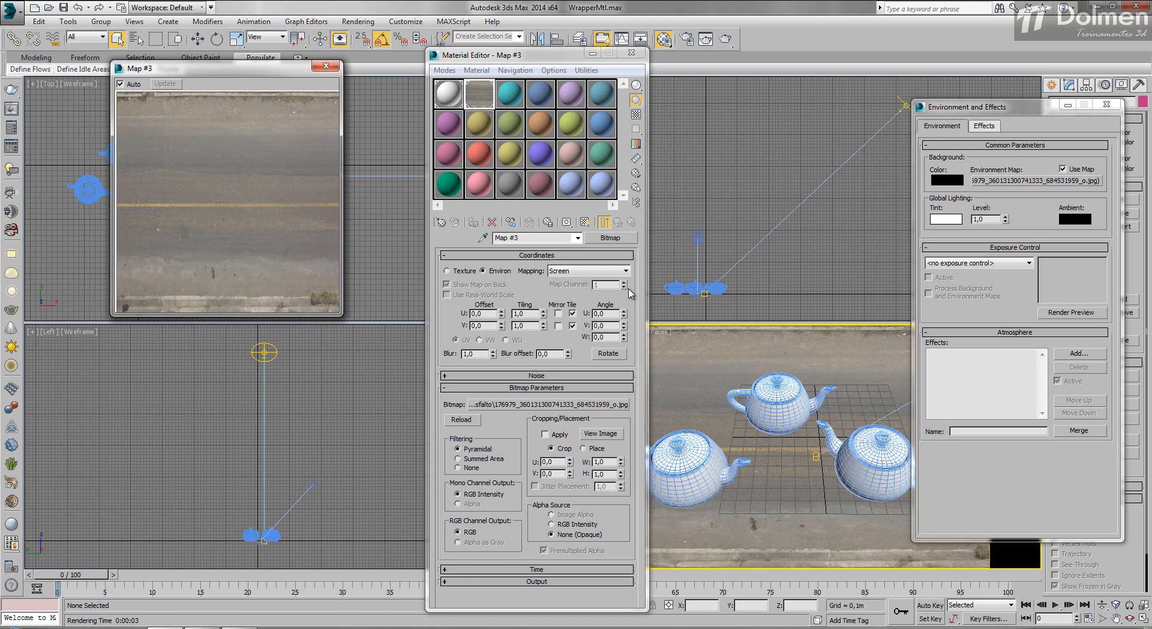
pyautogui.moveTo(510, 55); pyautogui.dragTo(391, 53)
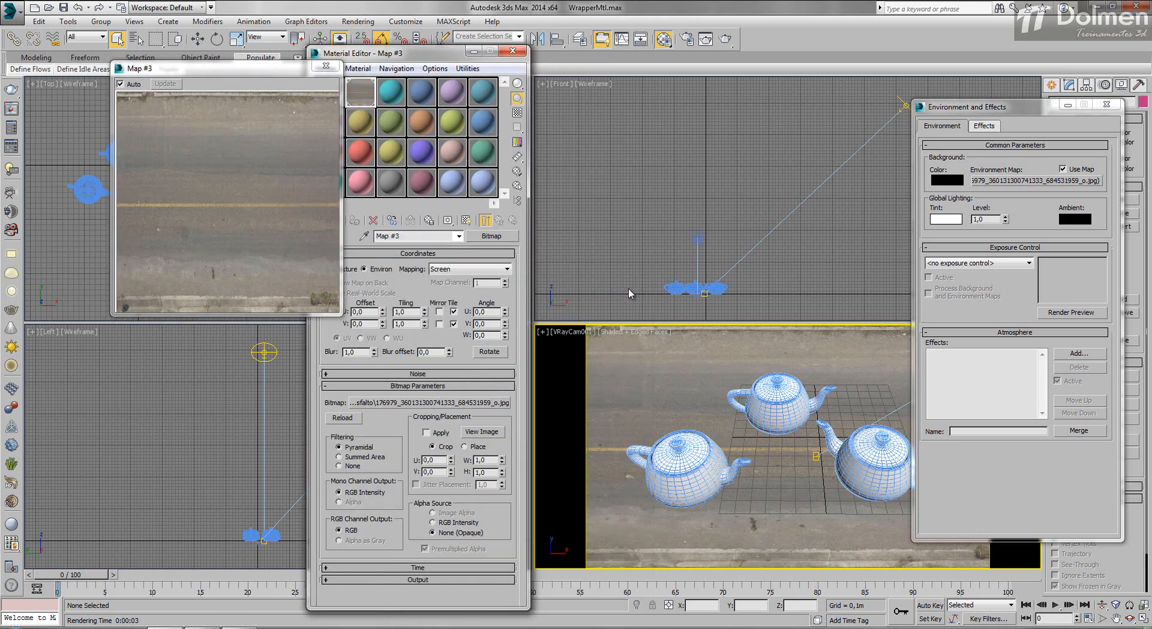
pyautogui.click(470, 269)
pyautogui.click(462, 278)
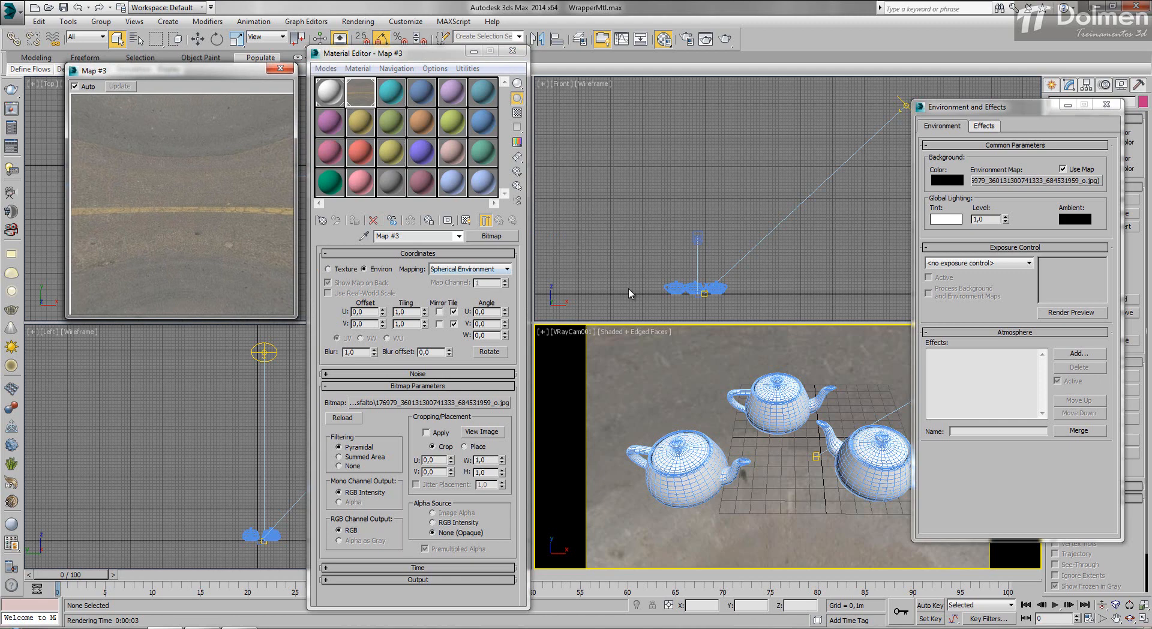
# - Return the road map's mapping to Screen and close its preview, the material editor and the environment settings
pyautogui.hotkey('alt', 'Down')
pyautogui.press('Down')
pyautogui.press('Down')
pyautogui.press('Down')
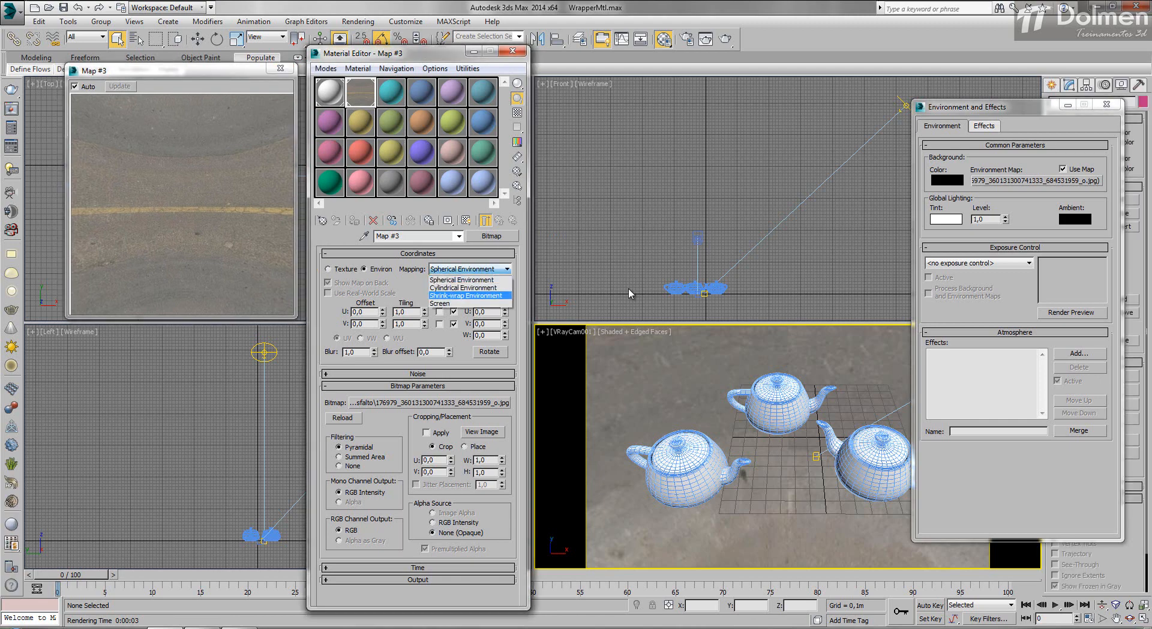
pyautogui.press('Return')
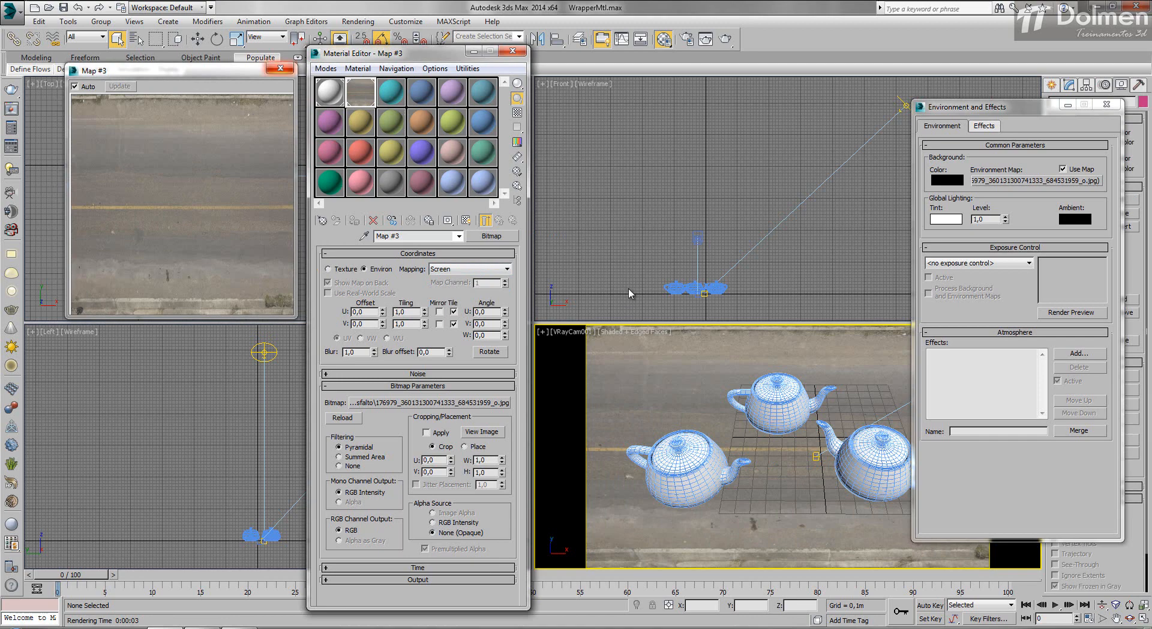
pyautogui.click(280, 68)
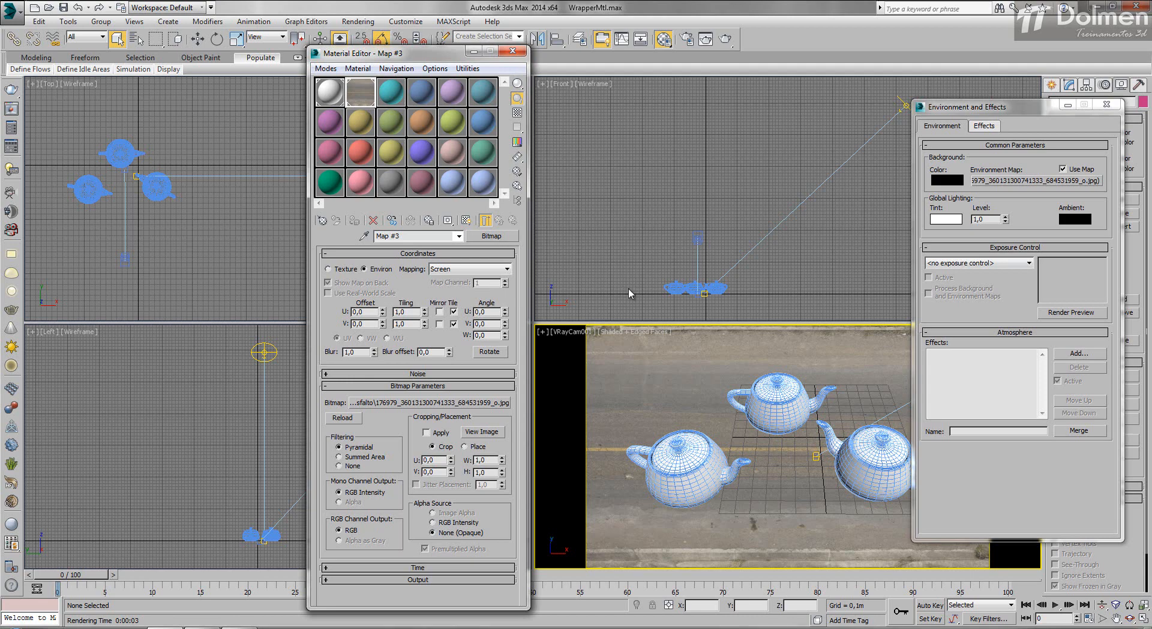
pyautogui.press('m')
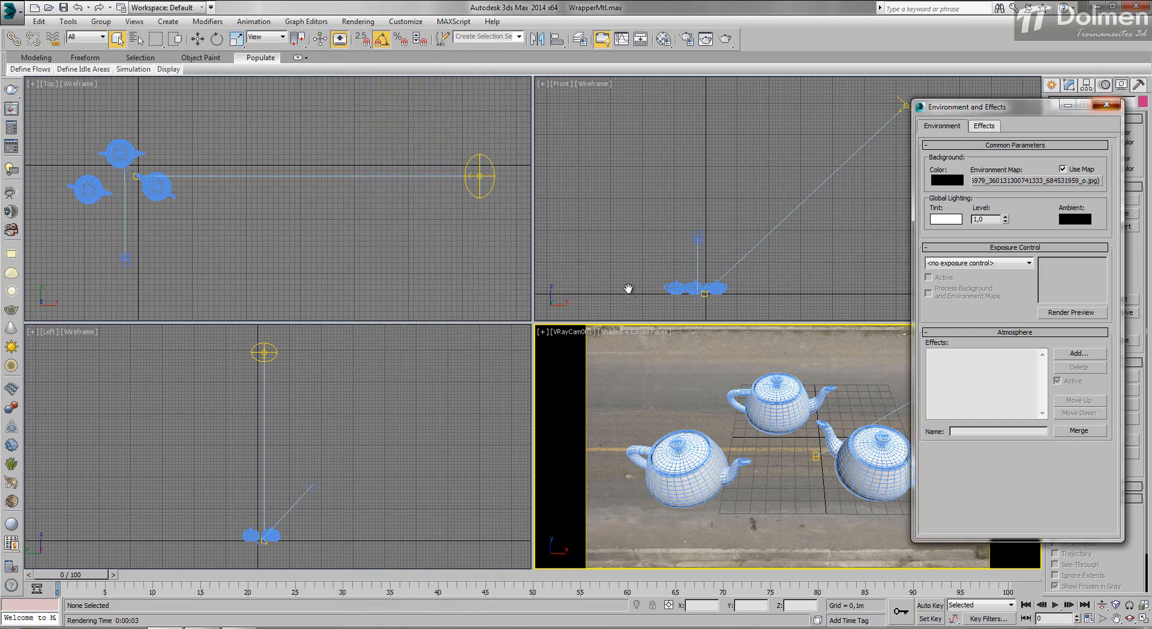
pyautogui.press('8')
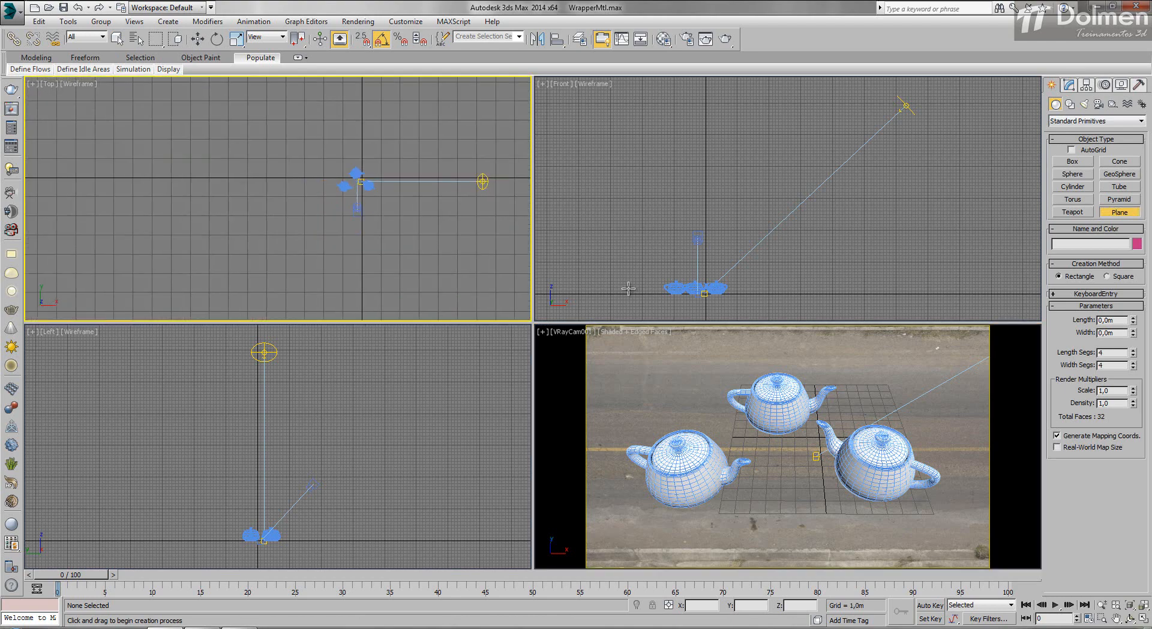
# - Create a ground plane about 4.97 m long and 7.51 m wide beneath the teapots and test-render the scene
pyautogui.moveTo(340, 165); pyautogui.dragTo(377, 196)
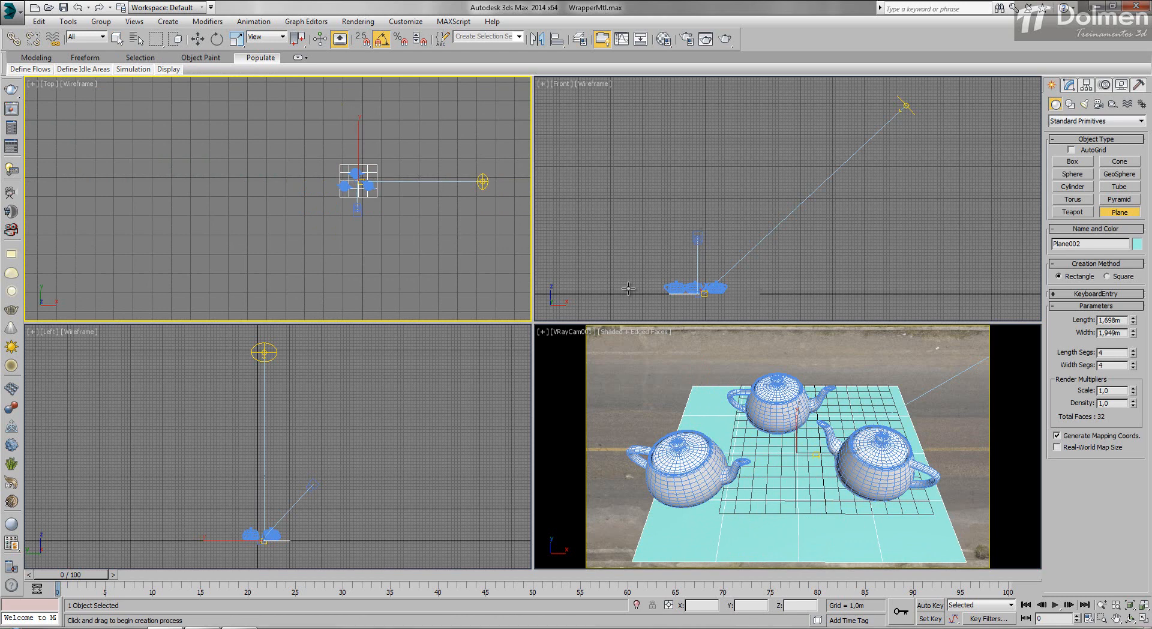
pyautogui.hotkey('ctrl', 'z')
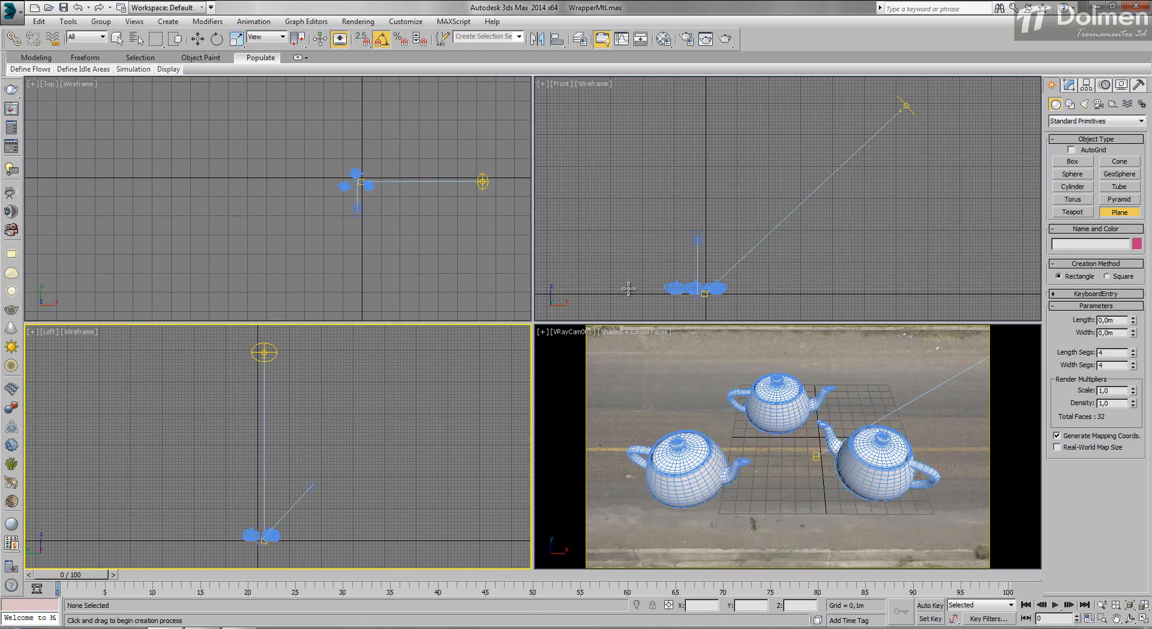
pyautogui.moveTo(278, 150); pyautogui.dragTo(421, 245)
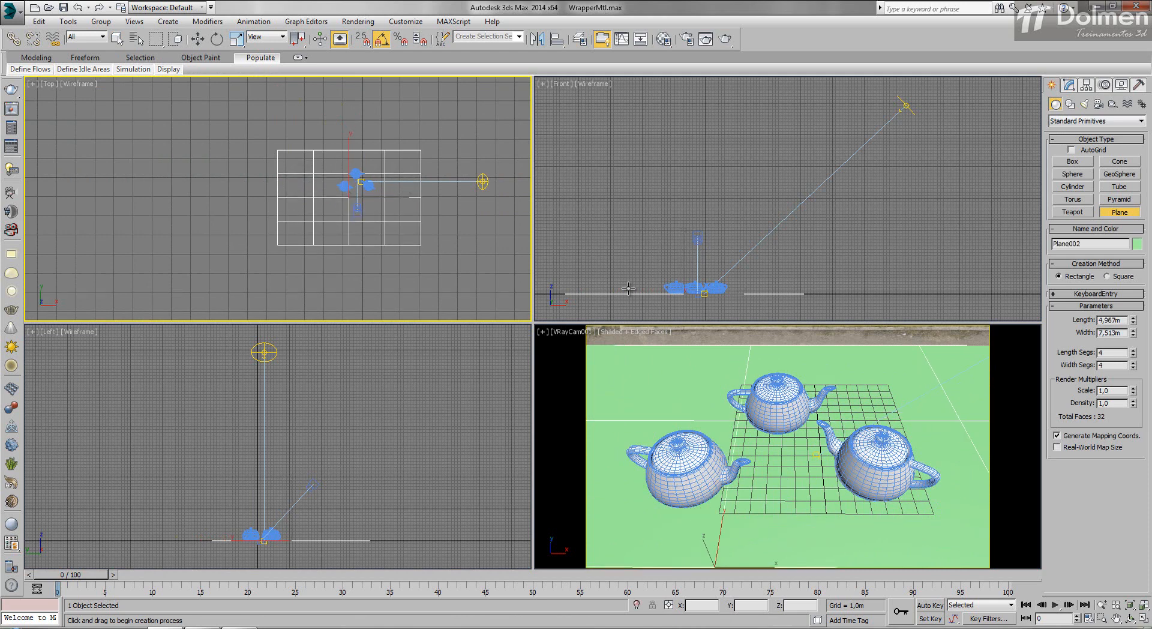
pyautogui.press('q')
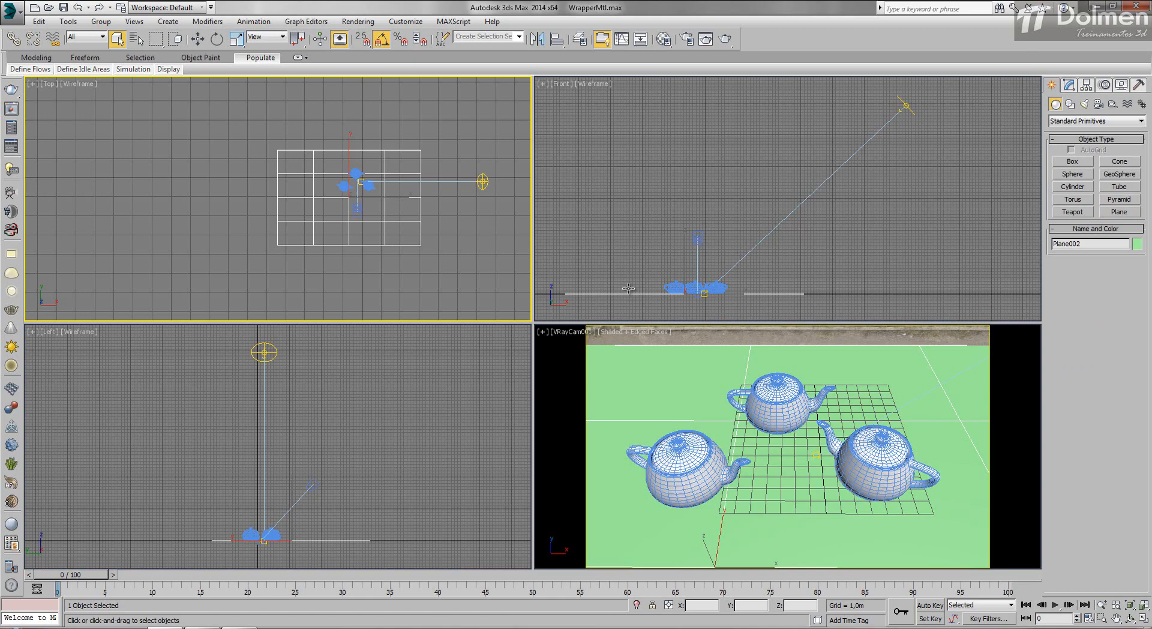
pyautogui.press('F9')
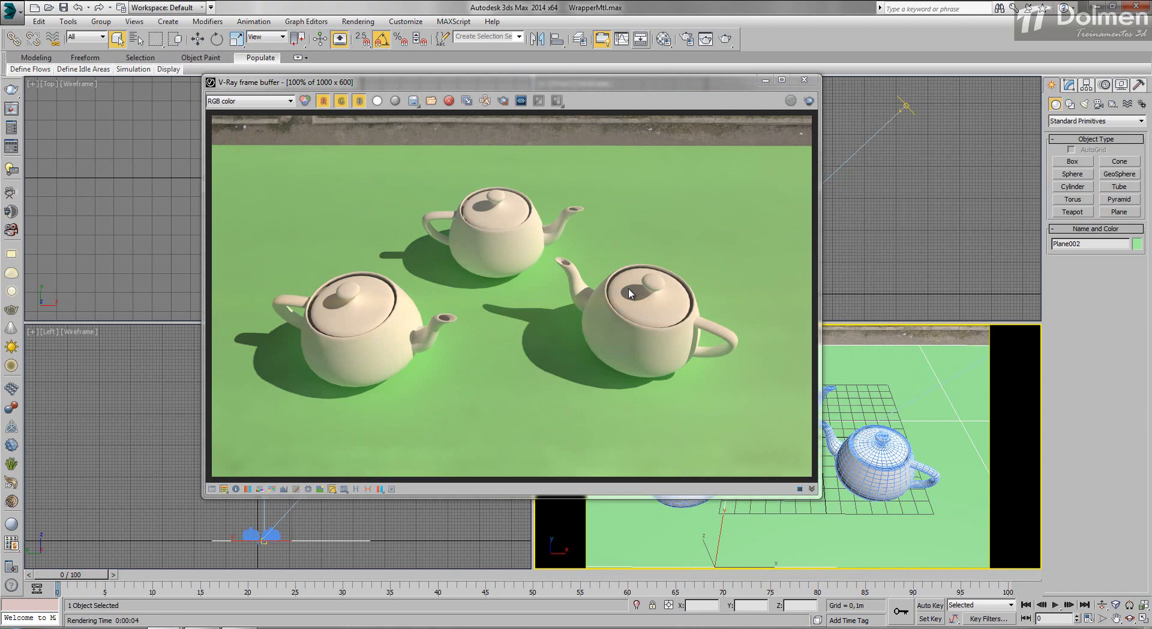
# - Set the turquoise VRayMtl's refraction colour to white, RGB 255, and assign the material to the ground plane
pyautogui.press('m')
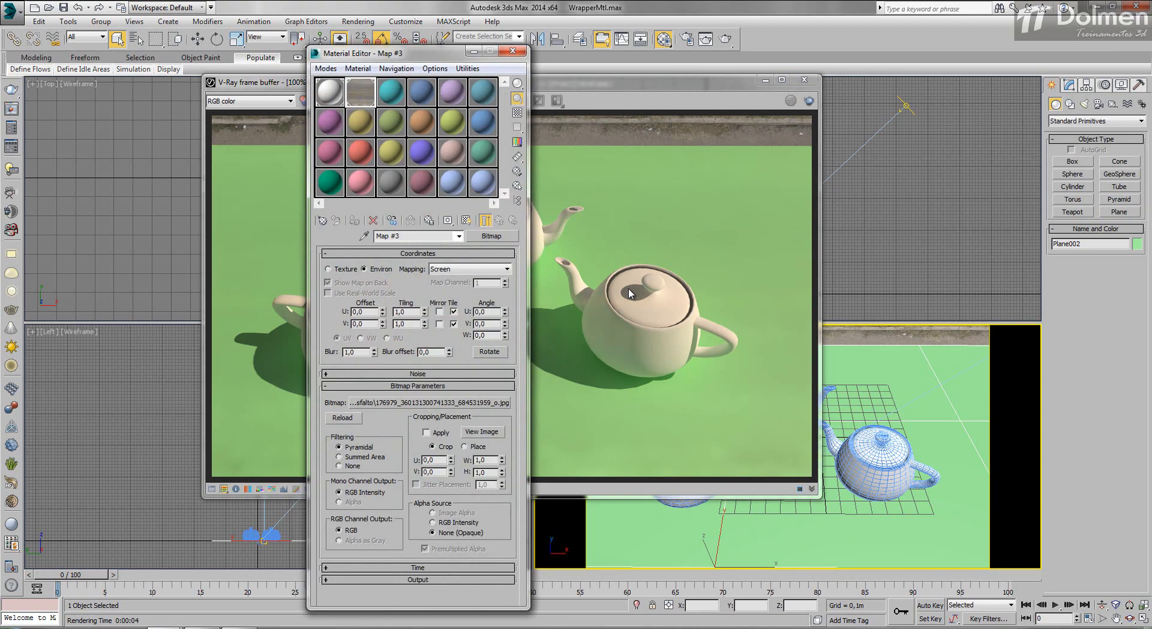
pyautogui.press('Right')
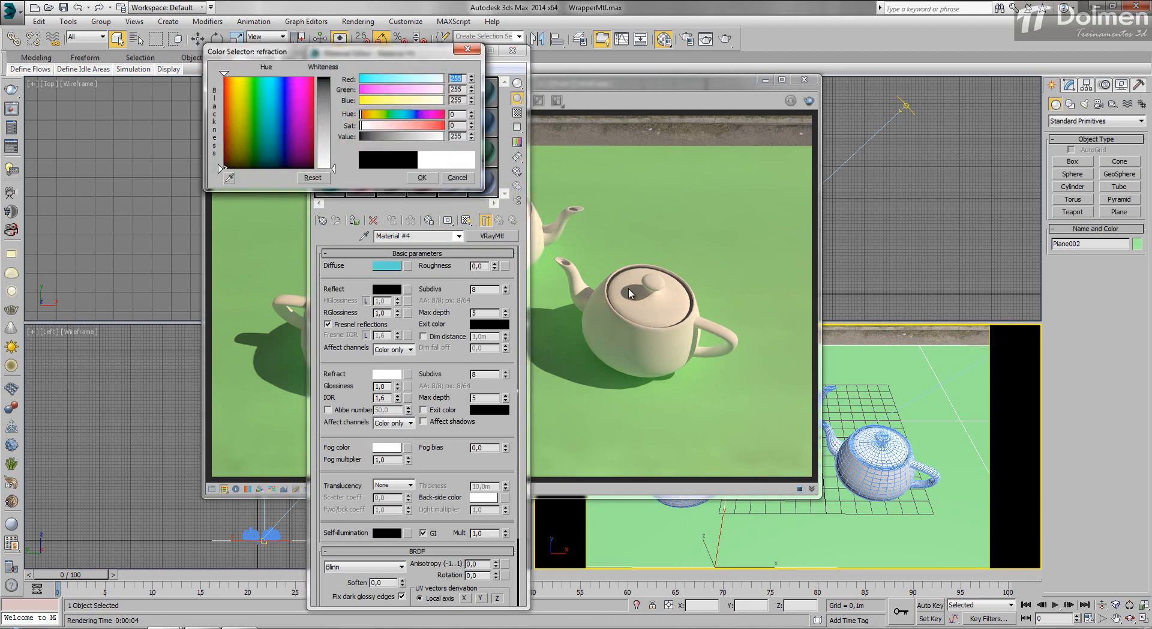
pyautogui.hotkey('shift', 'q')
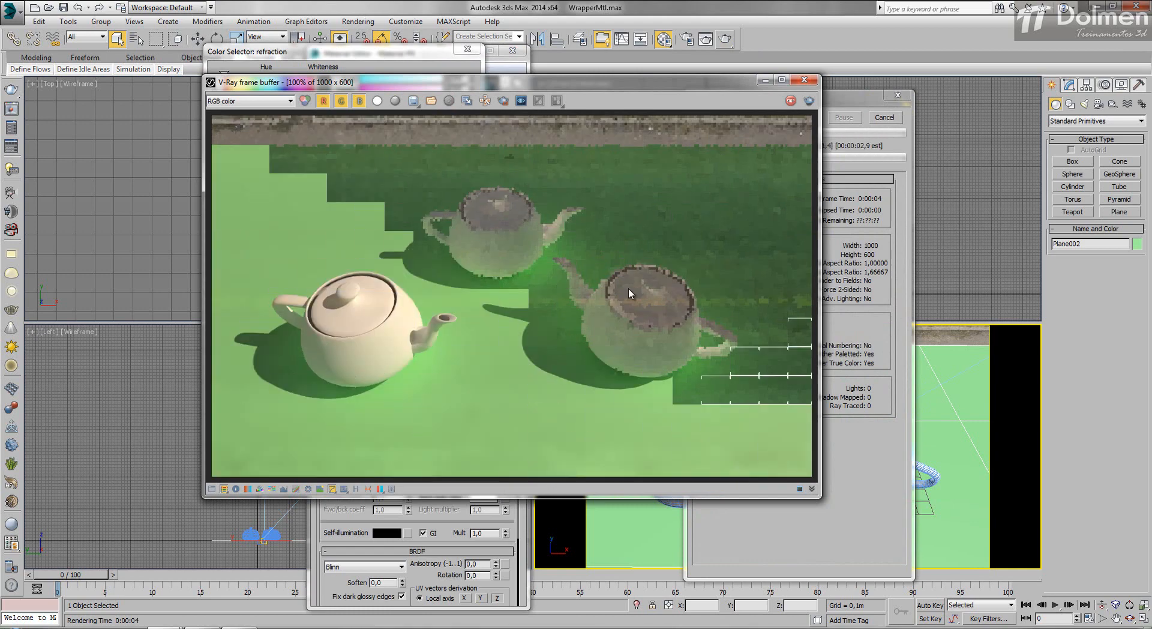
pyautogui.press('Escape')
pyautogui.press('Escape')
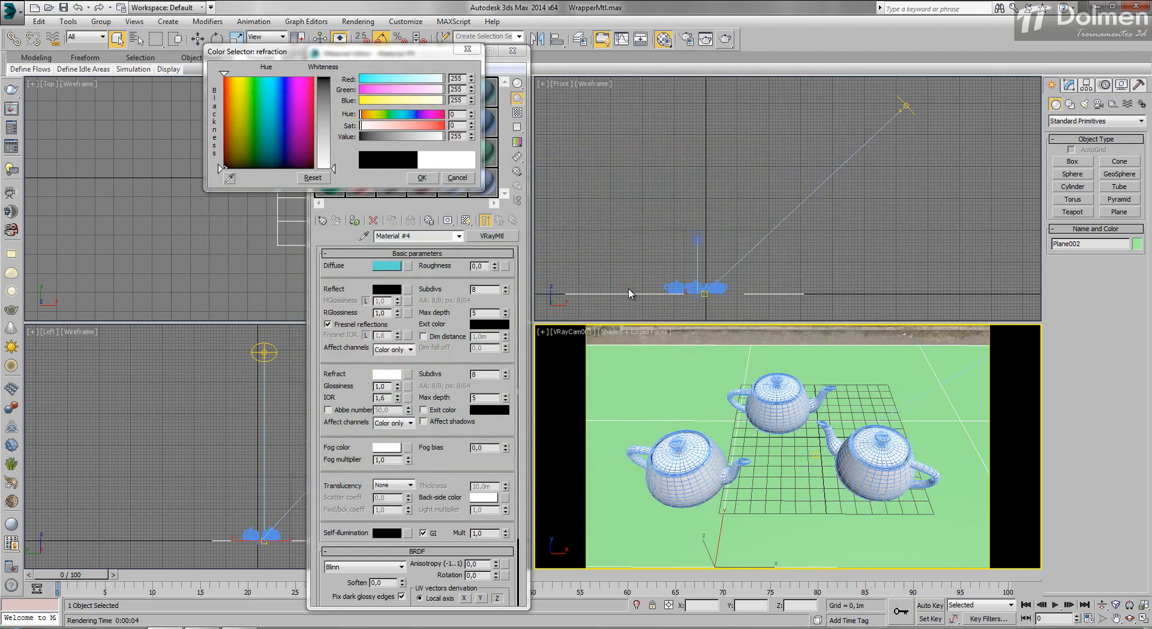
pyautogui.press('Escape')
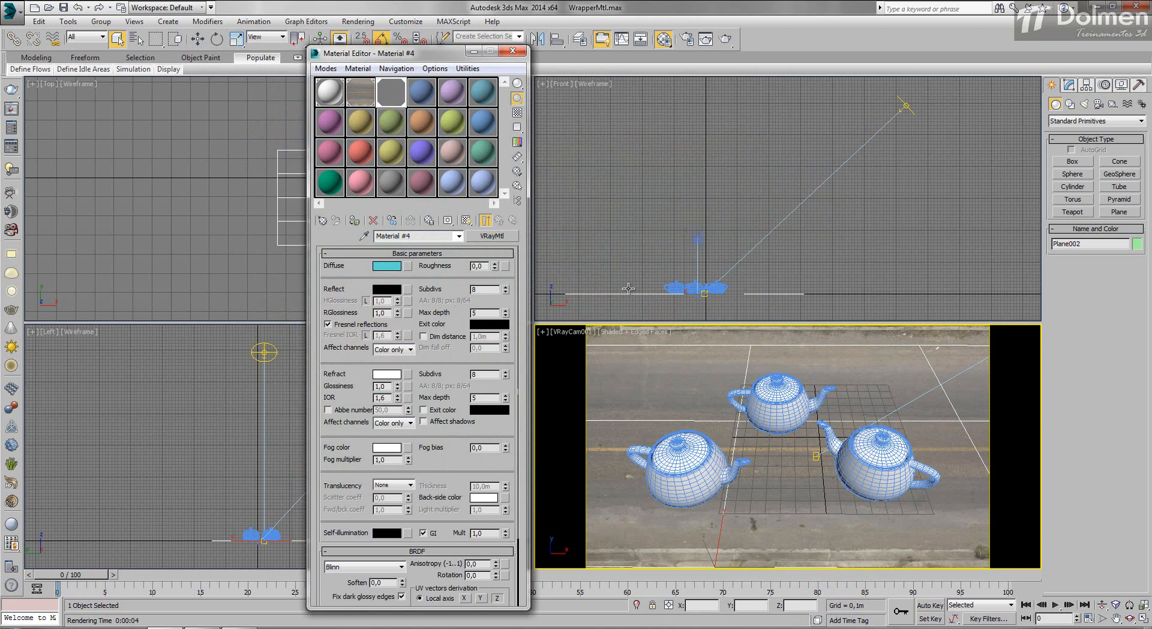
# - Test-render the fully refractive ground plane and set its material's refraction colour to black, RGB 0
pyautogui.click(725, 38)
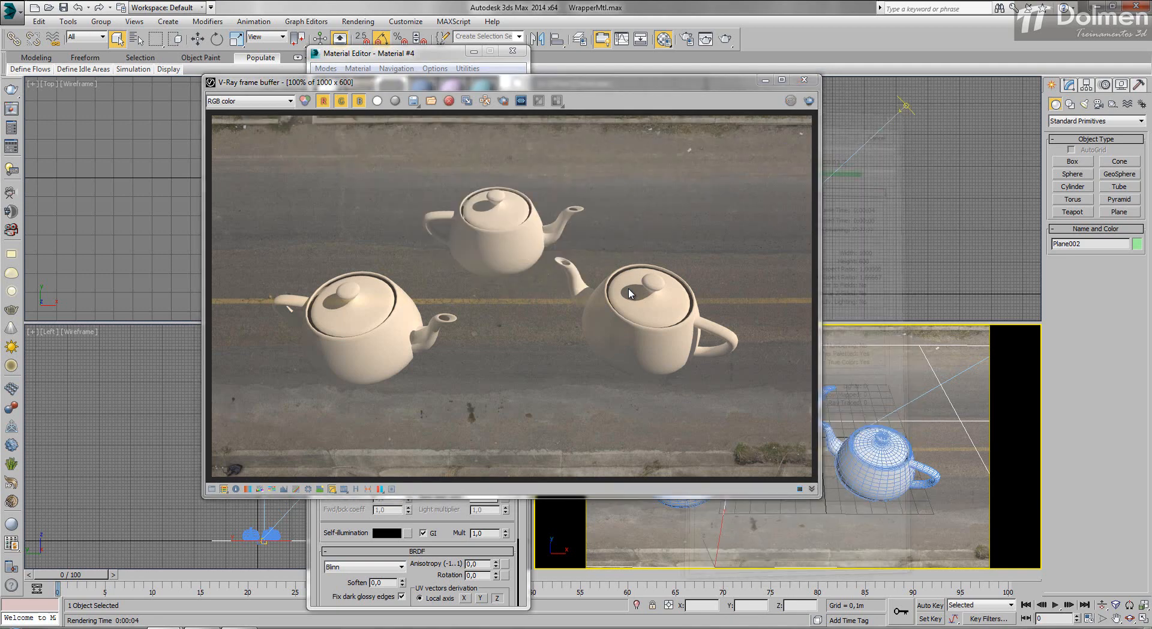
pyautogui.hotkey('alt', 'F4')
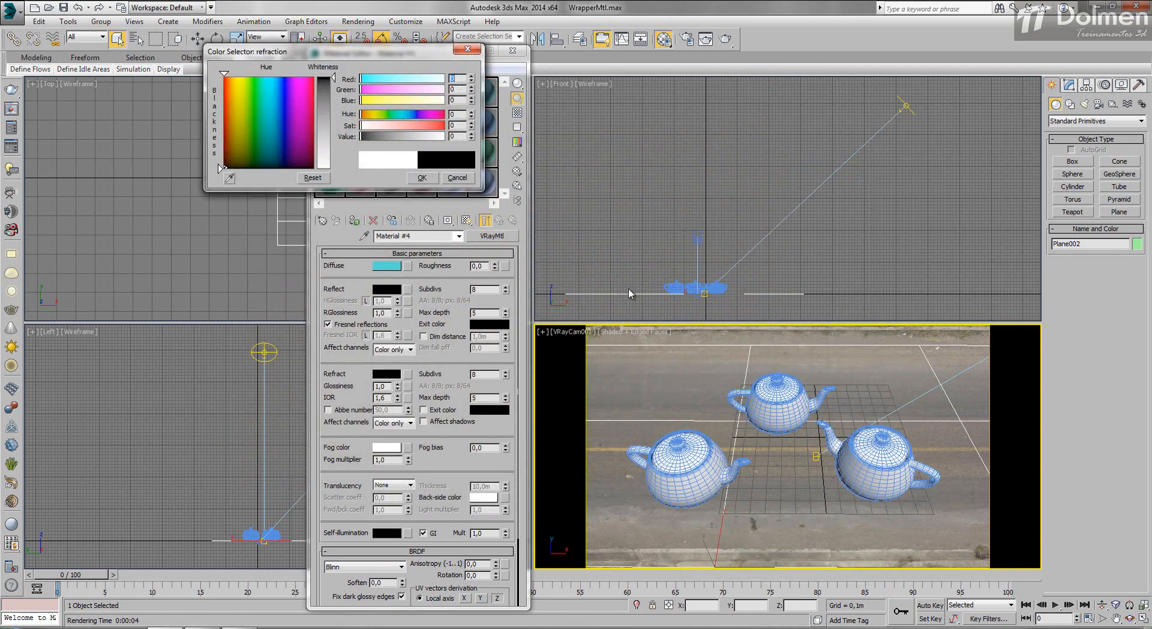
pyautogui.press('Return')
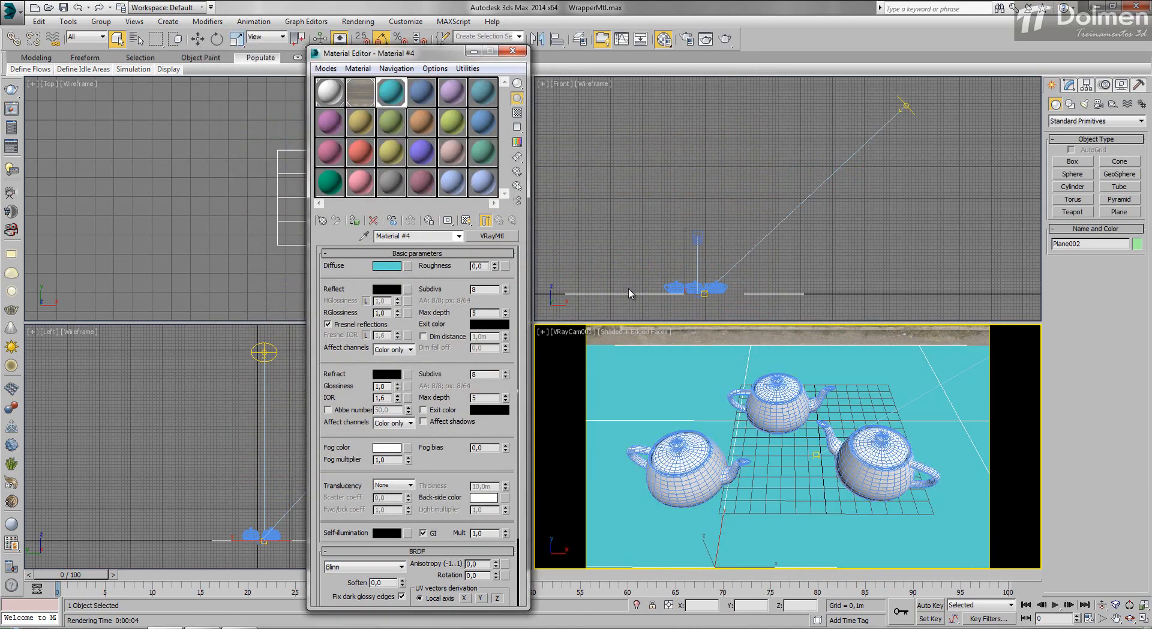
# - Convert the ground plane's material to a VRayMtlWrapper, keeping the old VRayMtl as sub-material, and test-render the scene
pyautogui.click(503, 236)
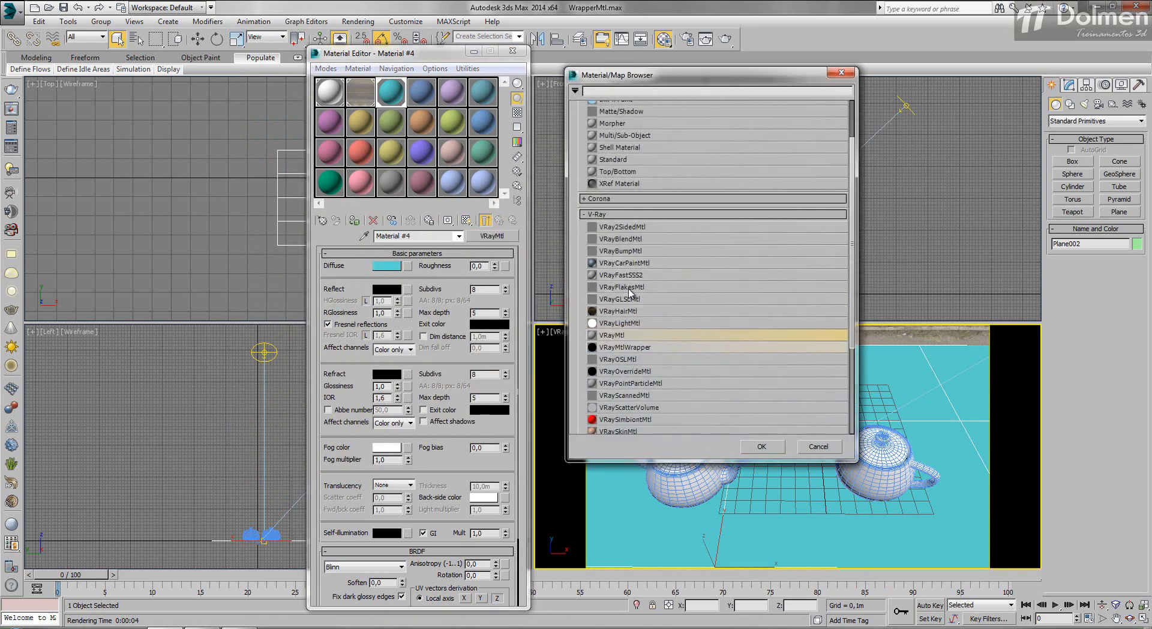
pyautogui.press('Return')
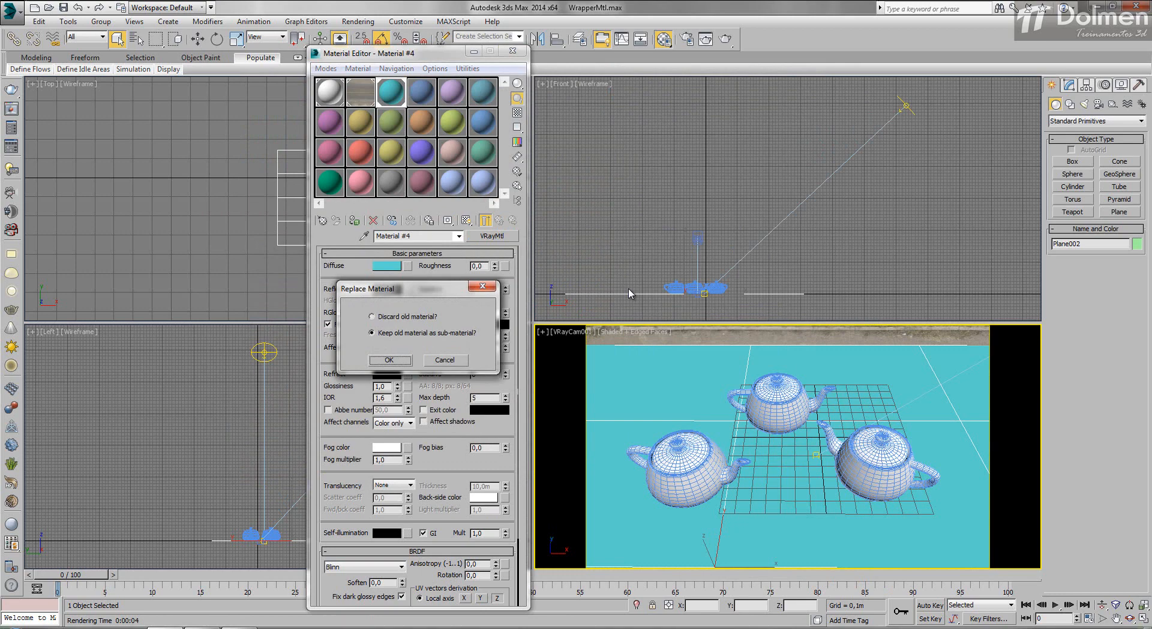
pyautogui.press('Return')
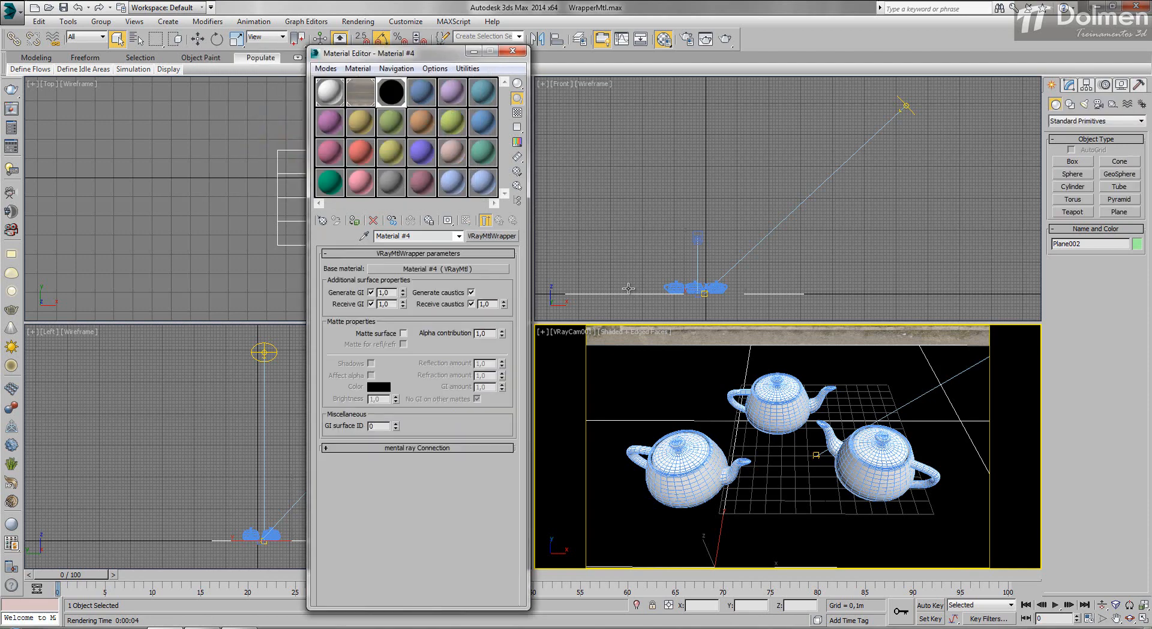
pyautogui.hotkey('shift', 'q')
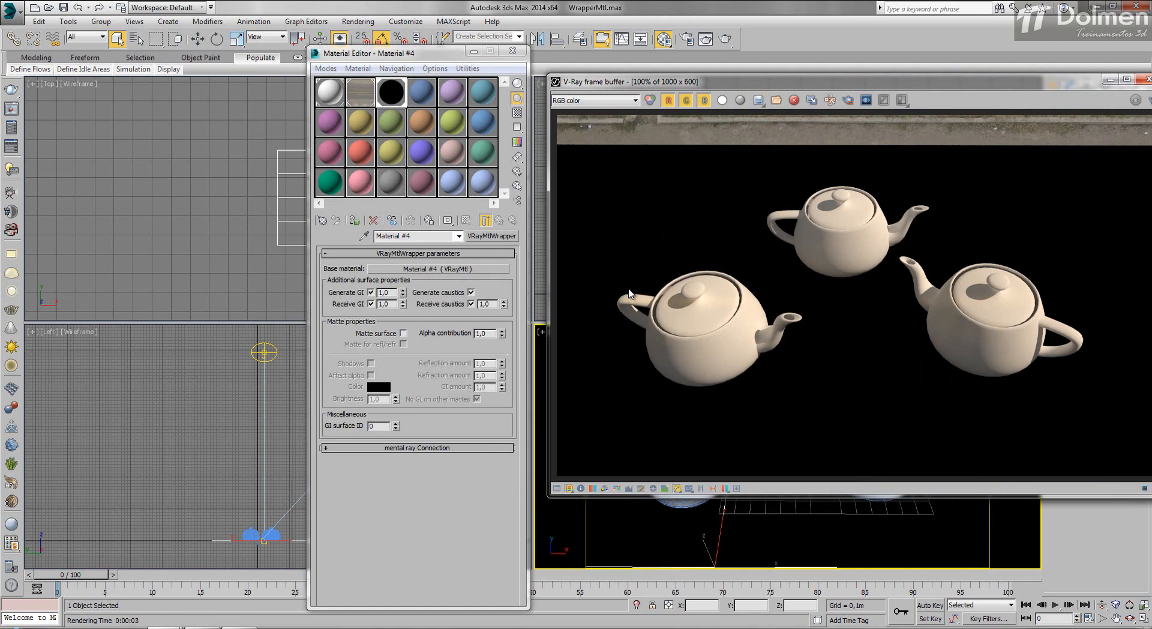
# - Enable Matte surface and Shadows on the wrapper material, test-rendering after each change, and inspect a teapot's shadow up close
pyautogui.click(403, 333)
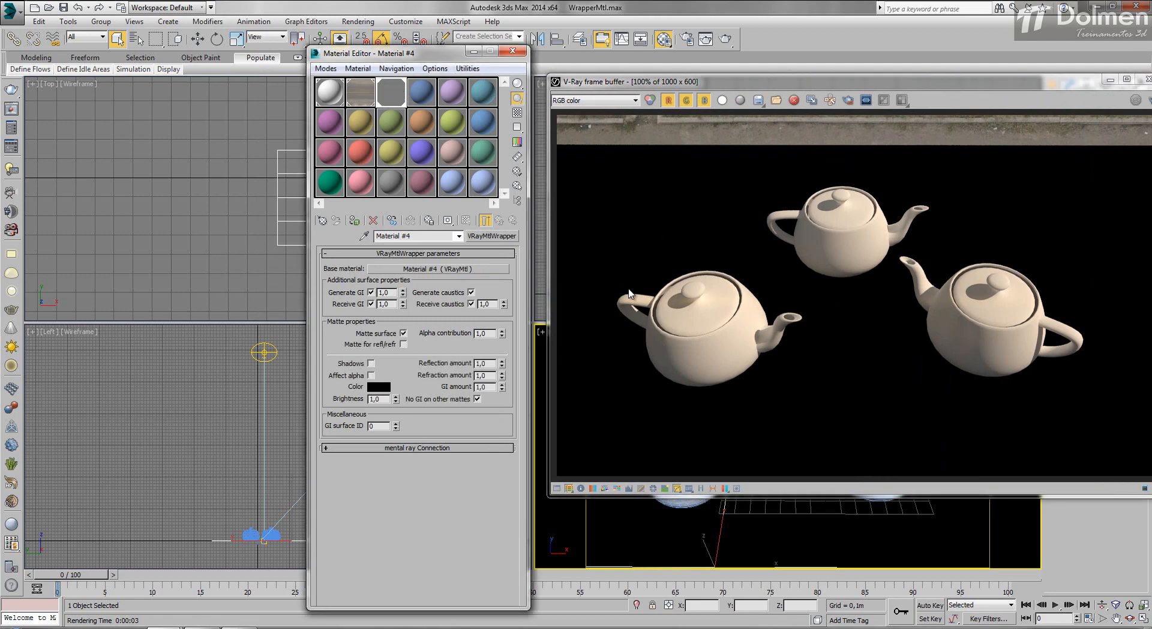
pyautogui.hotkey('shift', 'q')
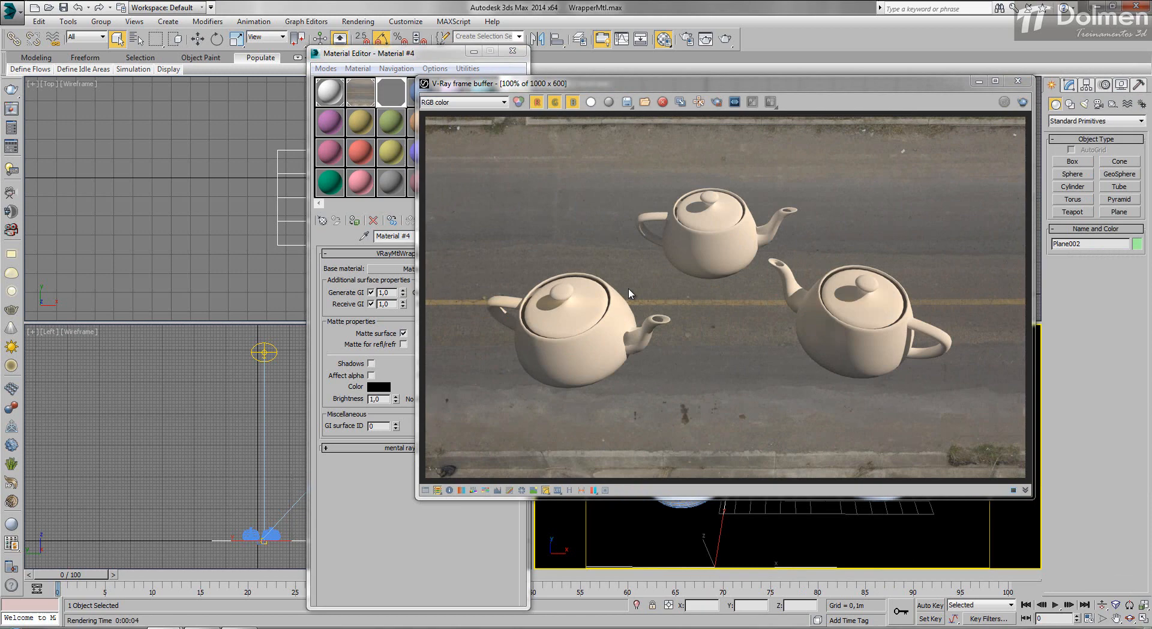
pyautogui.moveTo(408, 53); pyautogui.dragTo(243, 51)
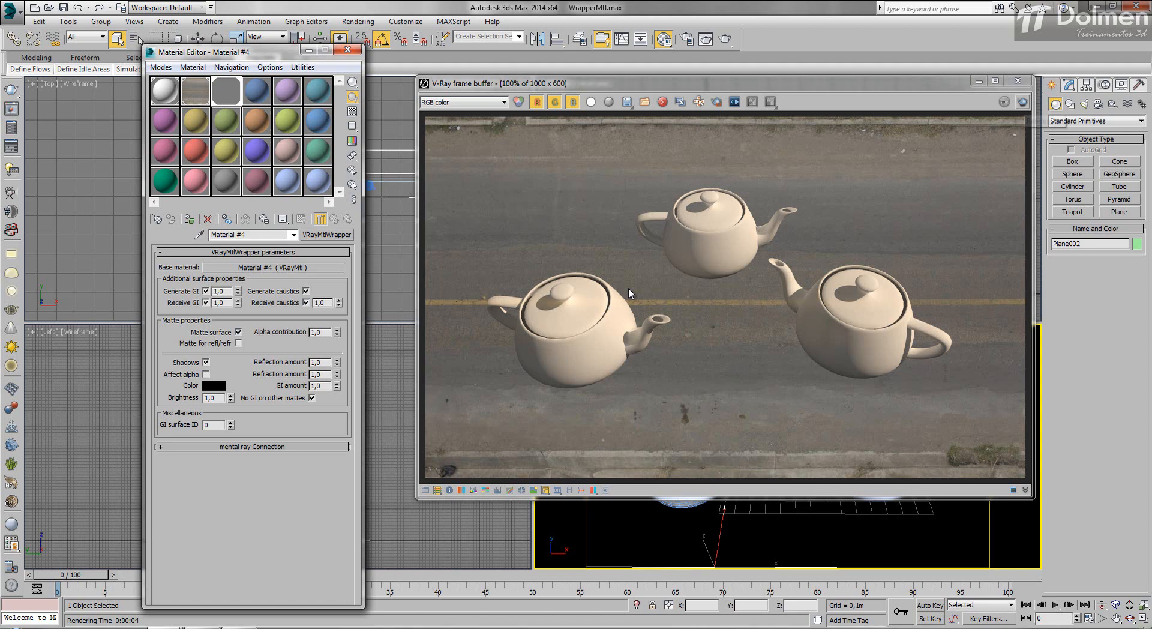
pyautogui.click(1022, 102)
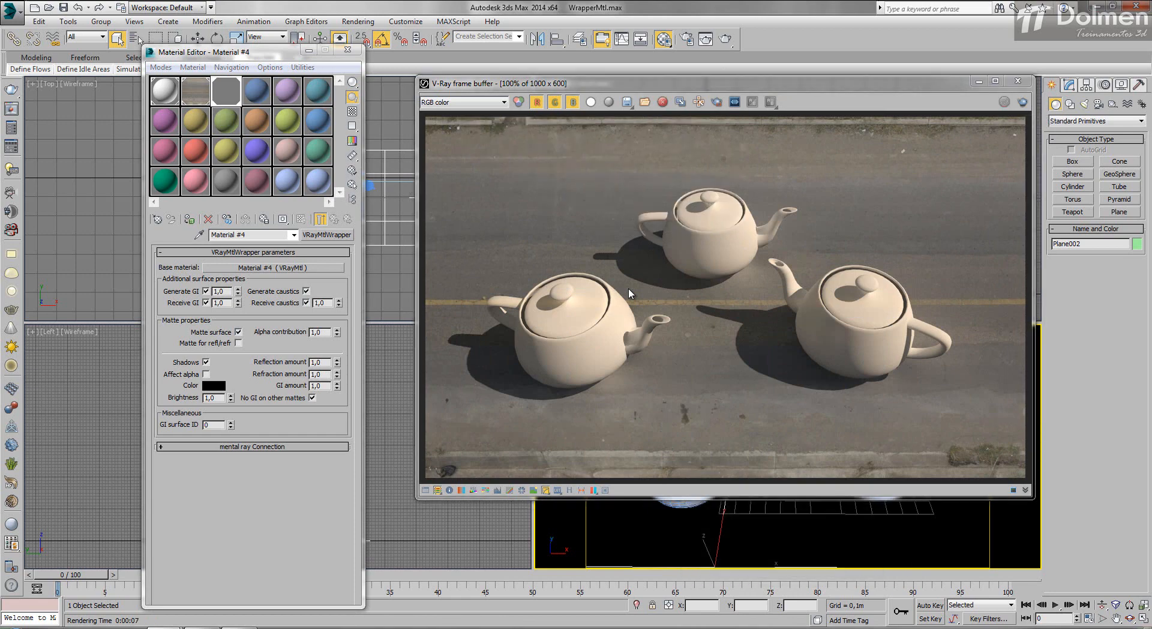
pyautogui.scroll(2, 629, 293)
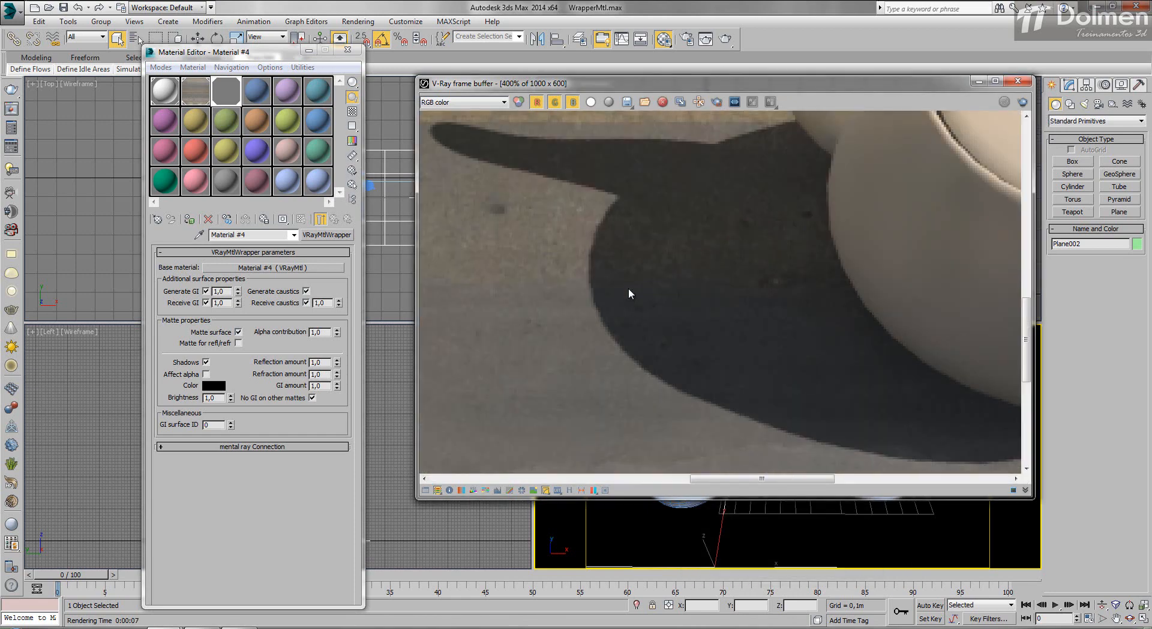
pyautogui.scroll(-2, 629, 293)
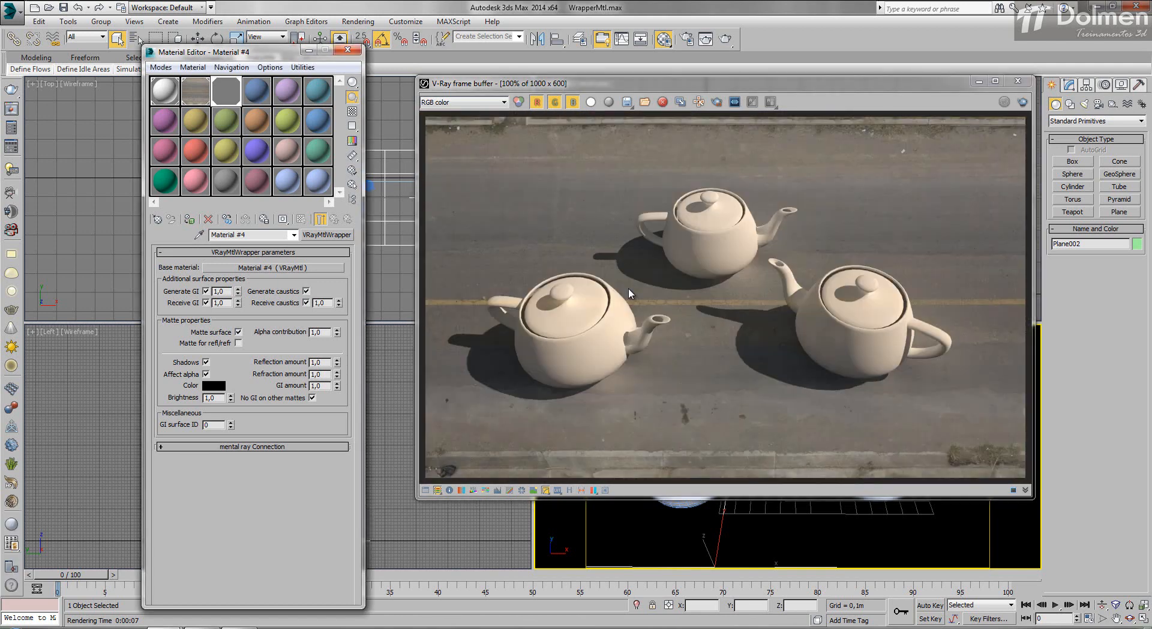
# - Try the wrapper's Affect alpha option and a light grey matte shadow colour, RGB 196, in test renders, restoring the original settings
pyautogui.hotkey('shift', 'q')
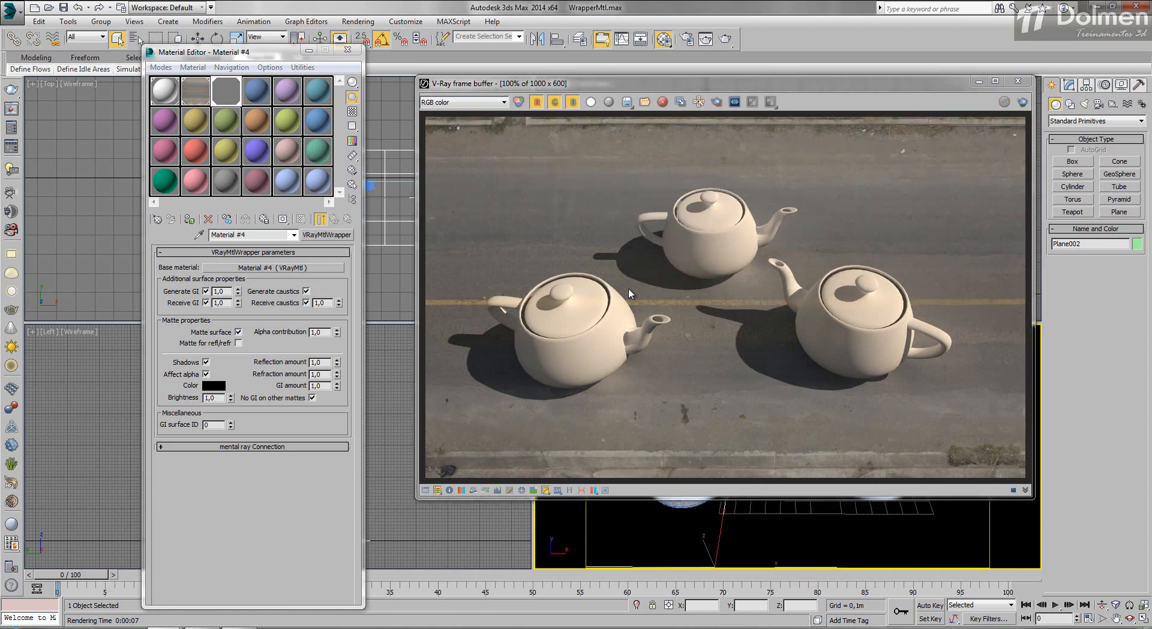
pyautogui.click(206, 374)
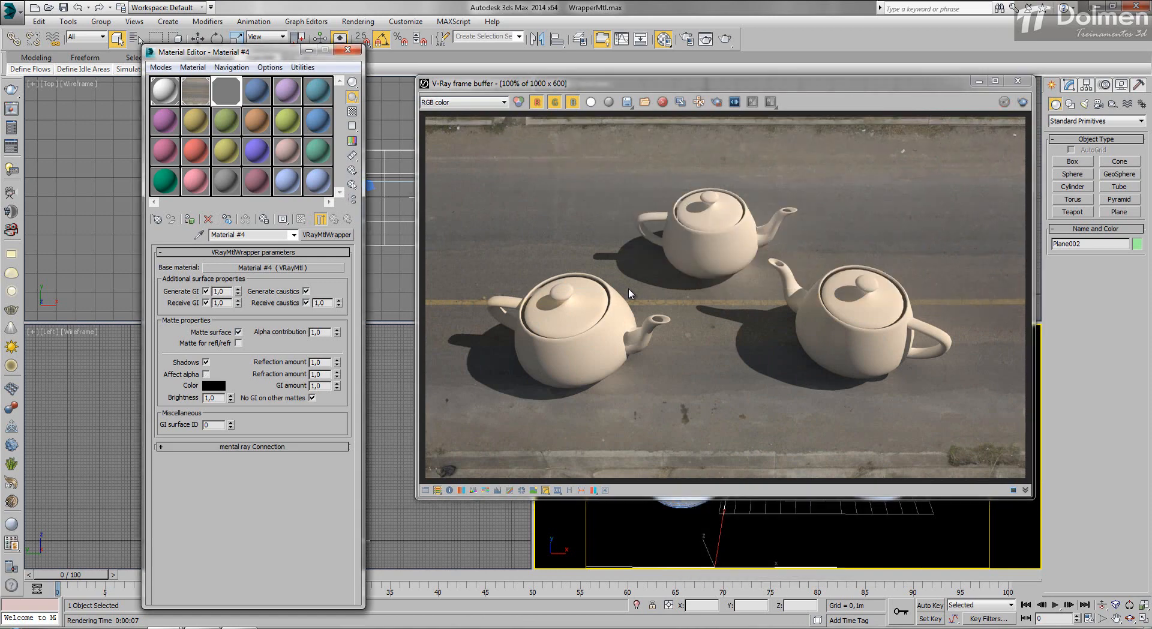
pyautogui.click(214, 386)
pyautogui.moveTo(334, 80); pyautogui.dragTo(334, 147)
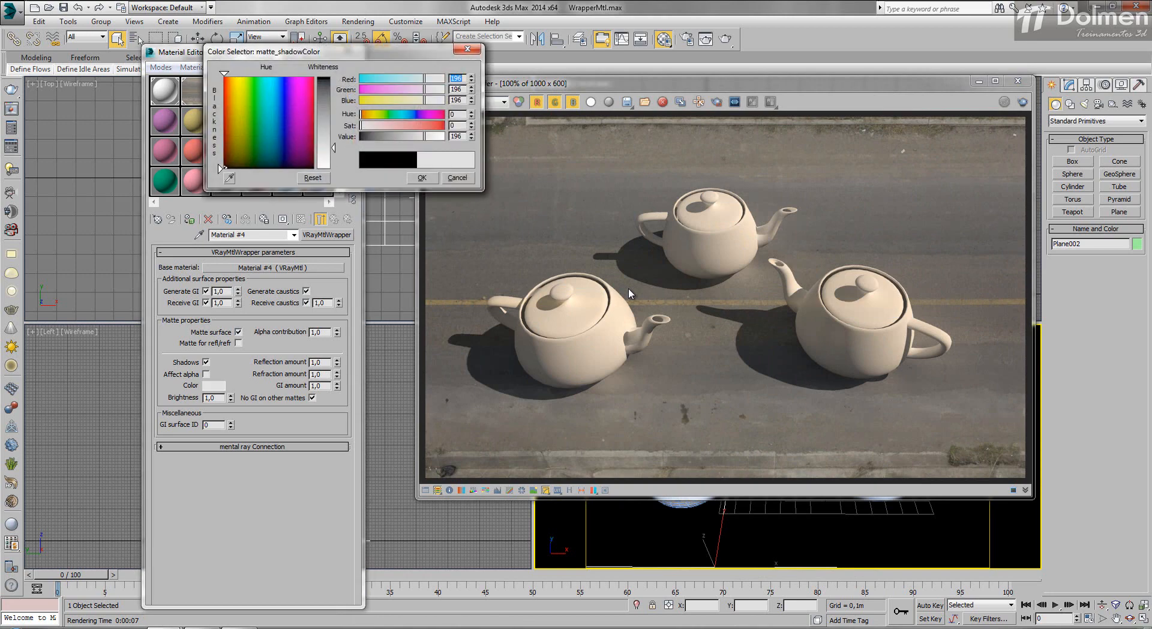
pyautogui.hotkey('shift', 'q')
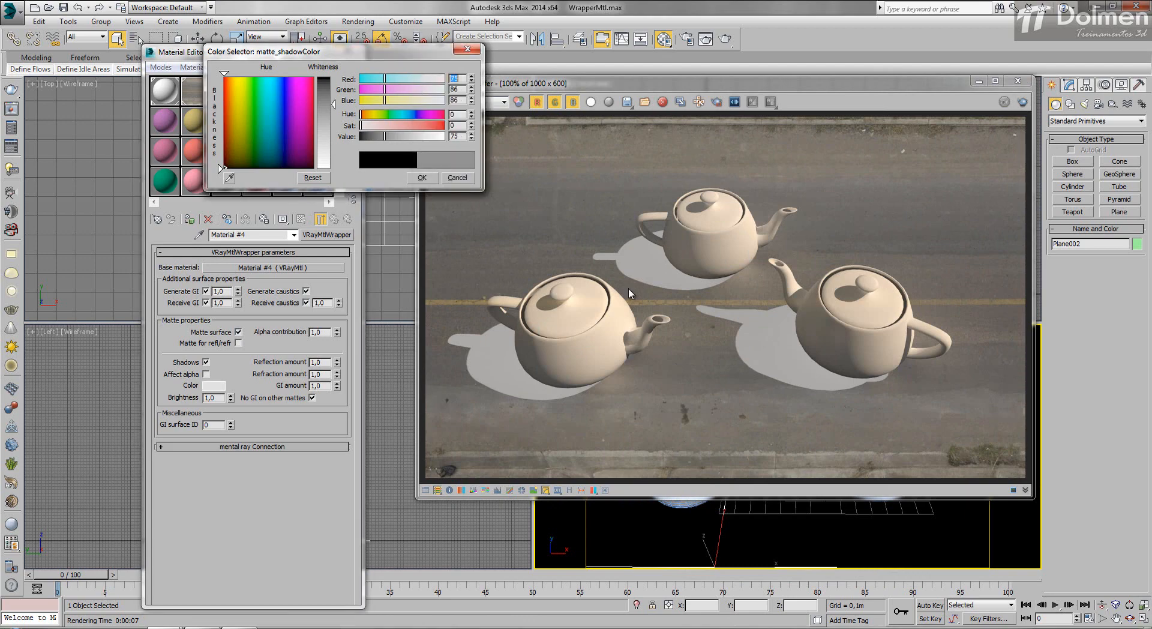
pyautogui.press('Escape')
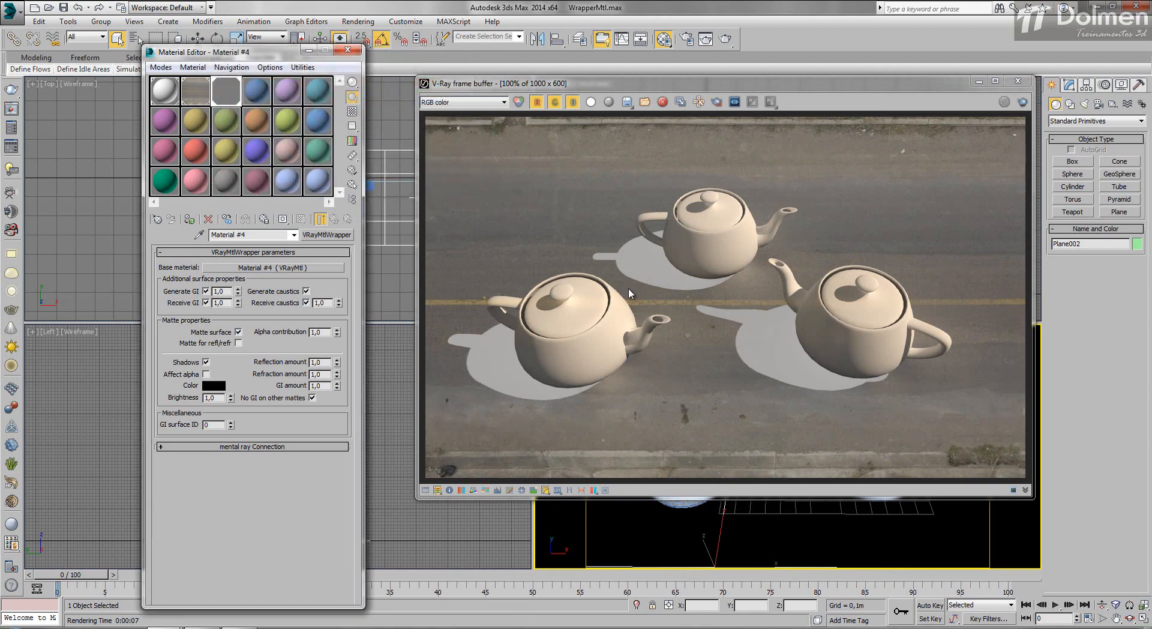
pyautogui.click(1022, 102)
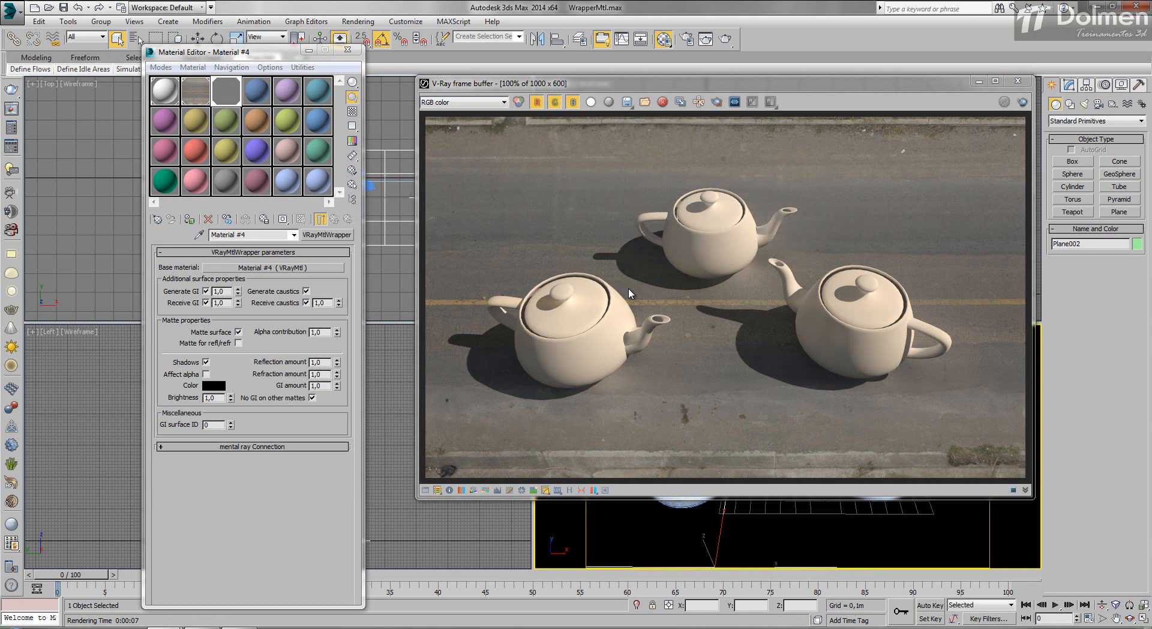
# - Enable Matte for refl/refr on the wrapper, set its base material's reflection colour to white, RGB 255, and test-render
pyautogui.click(239, 342)
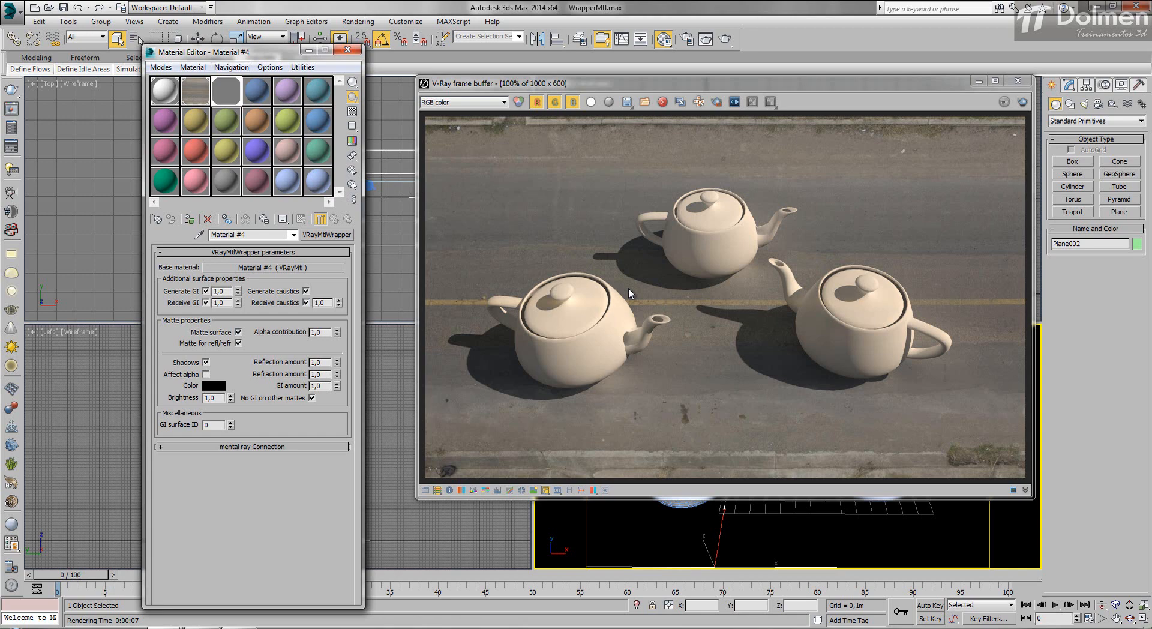
pyautogui.click(273, 267)
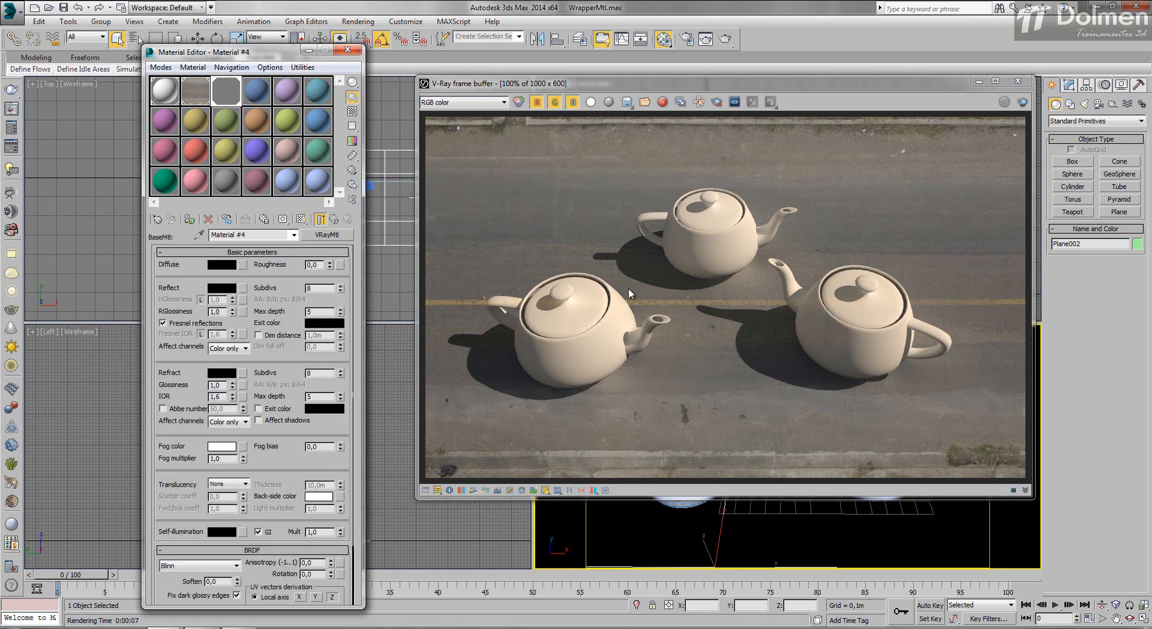
pyautogui.click(221, 288)
pyautogui.moveTo(372, 136); pyautogui.dragTo(444, 136)
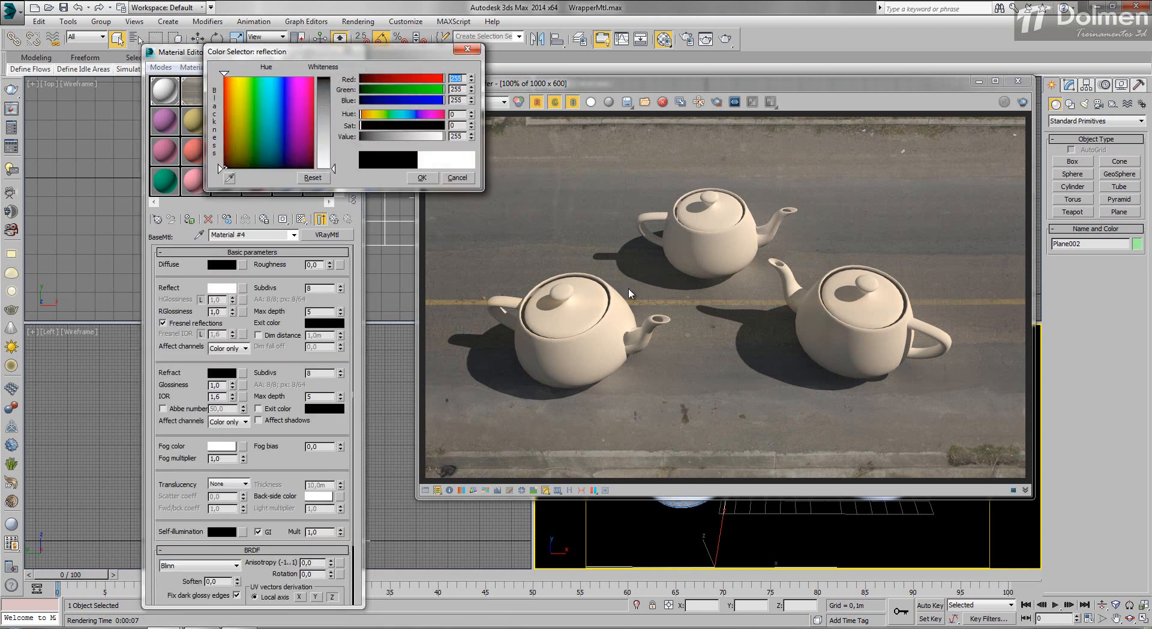
pyautogui.click(421, 178)
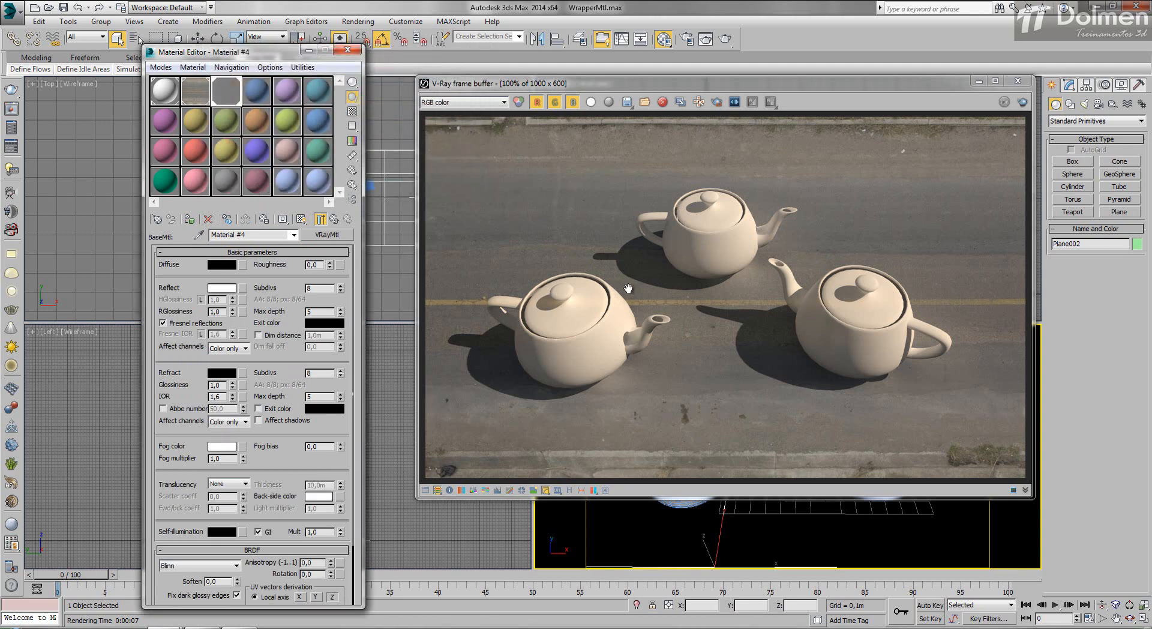
pyautogui.click(334, 219)
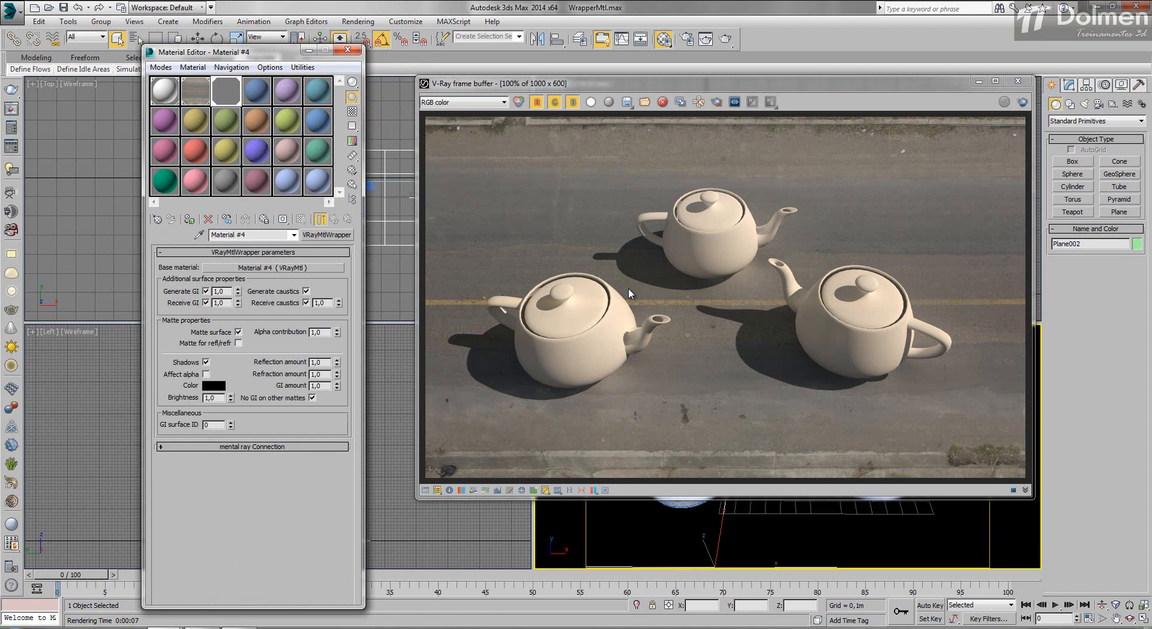
pyautogui.click(1022, 102)
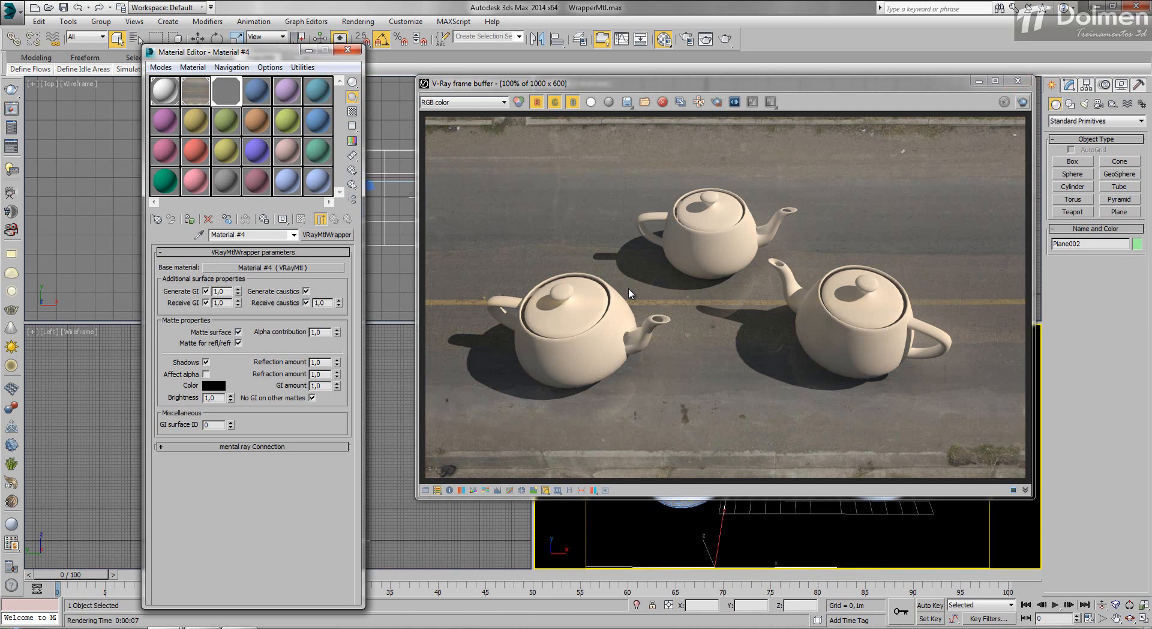
# - Set the base material's Fresnel IOR to 2.0 and reflection glossiness to 0.9, test-rendering after each change
pyautogui.hotkey('shift', 'q')
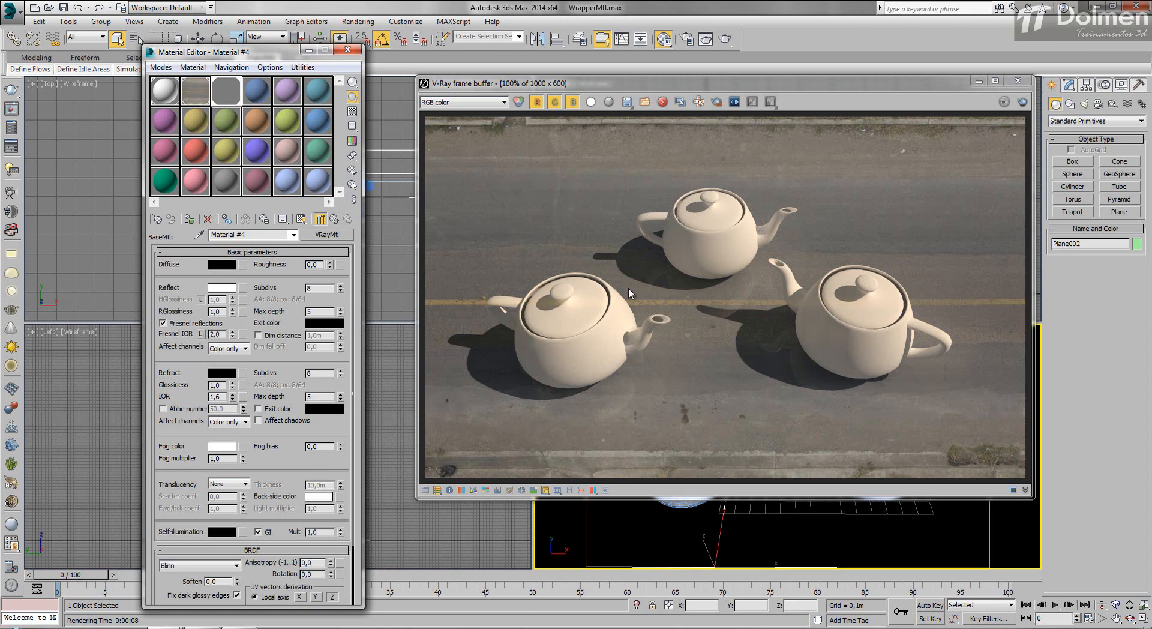
pyautogui.hotkey('shift', 'q')
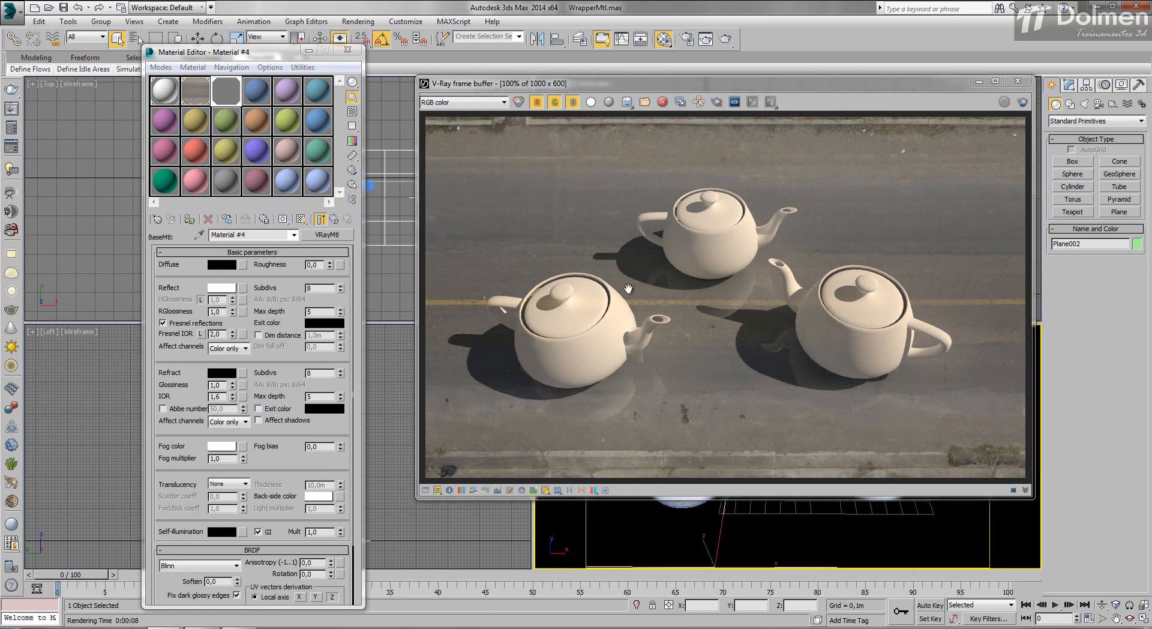
pyautogui.moveTo(233, 311); pyautogui.dragTo(233, 317)
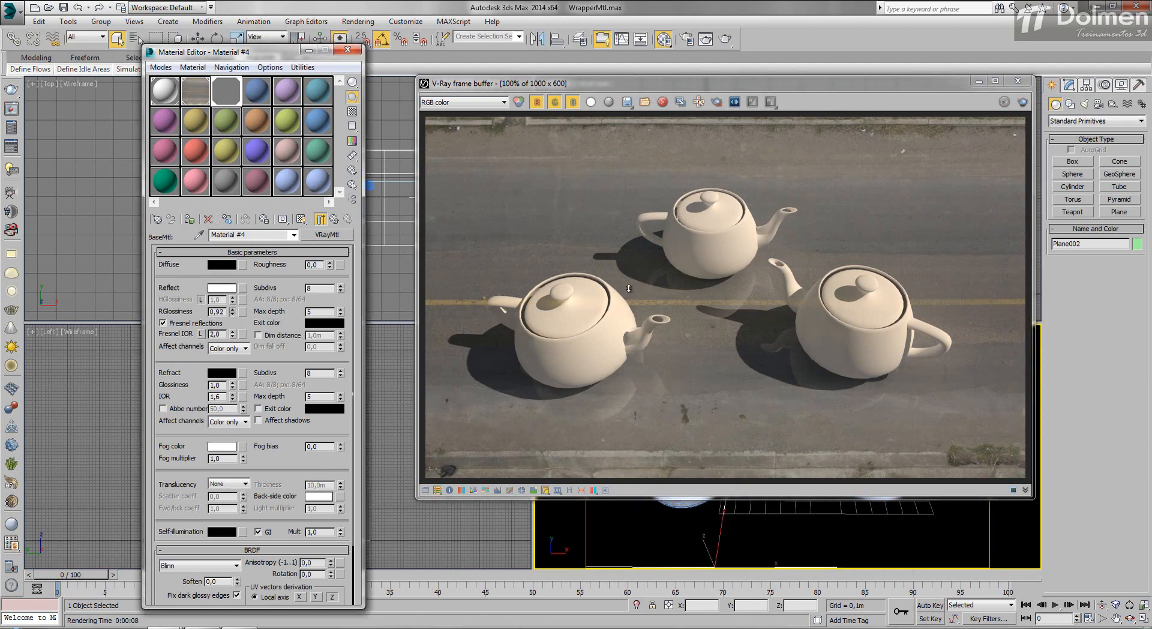
pyautogui.hotkey('shift', 'q')
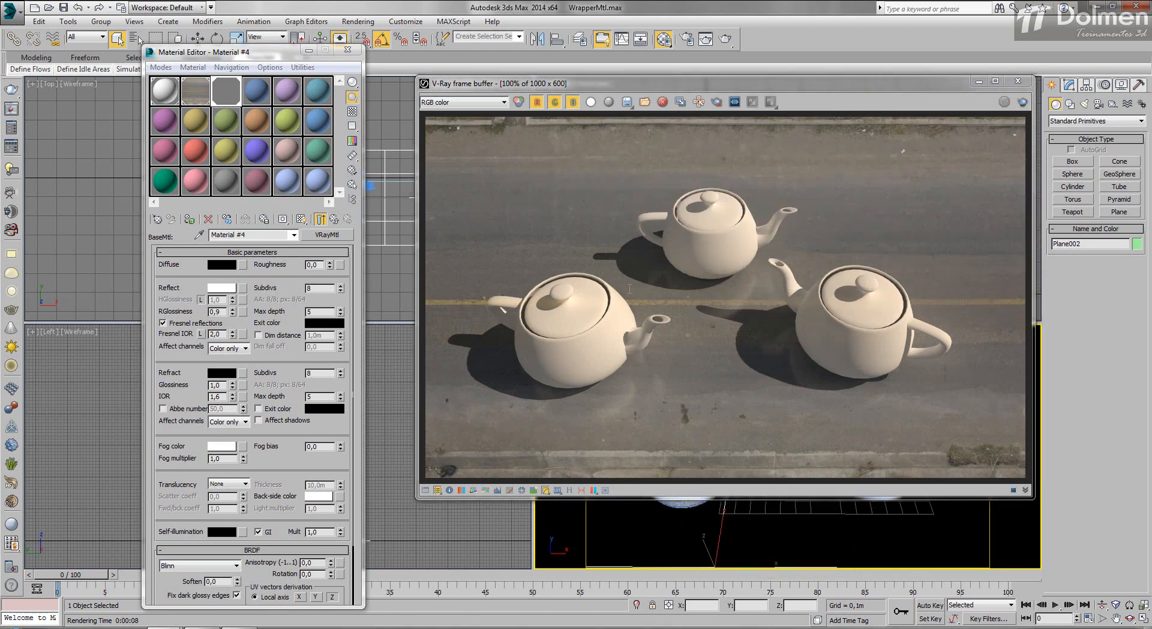
# - Go back from the base material to the parent wrapper level of the ground plane's material
pyautogui.click(334, 219)
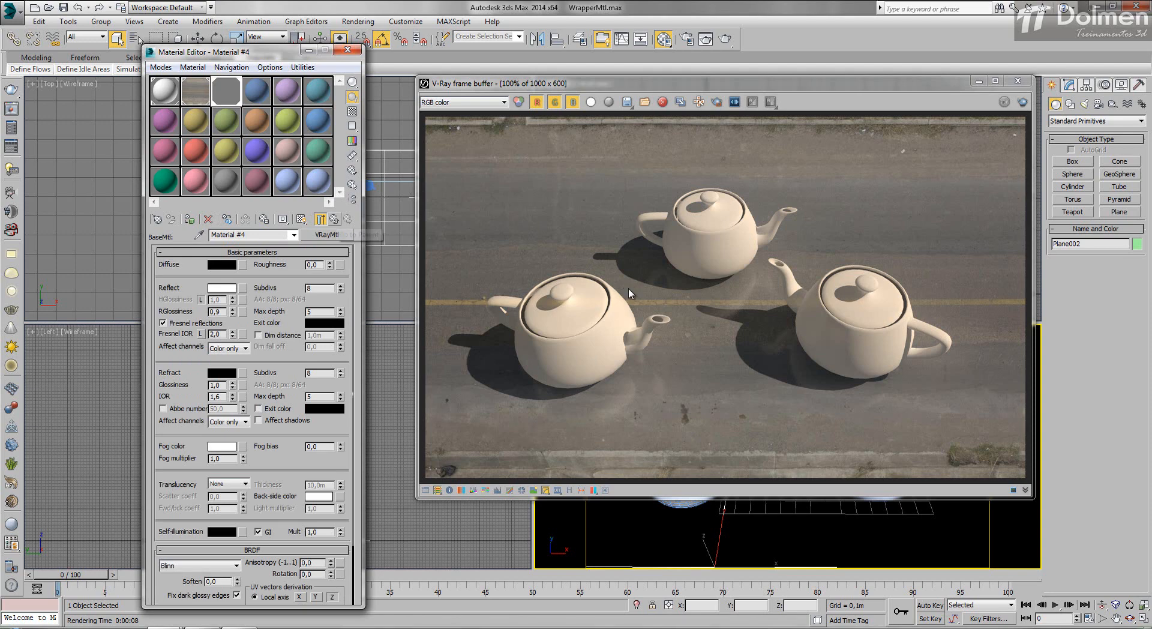
pyautogui.click(334, 219)
pyautogui.click(334, 219)
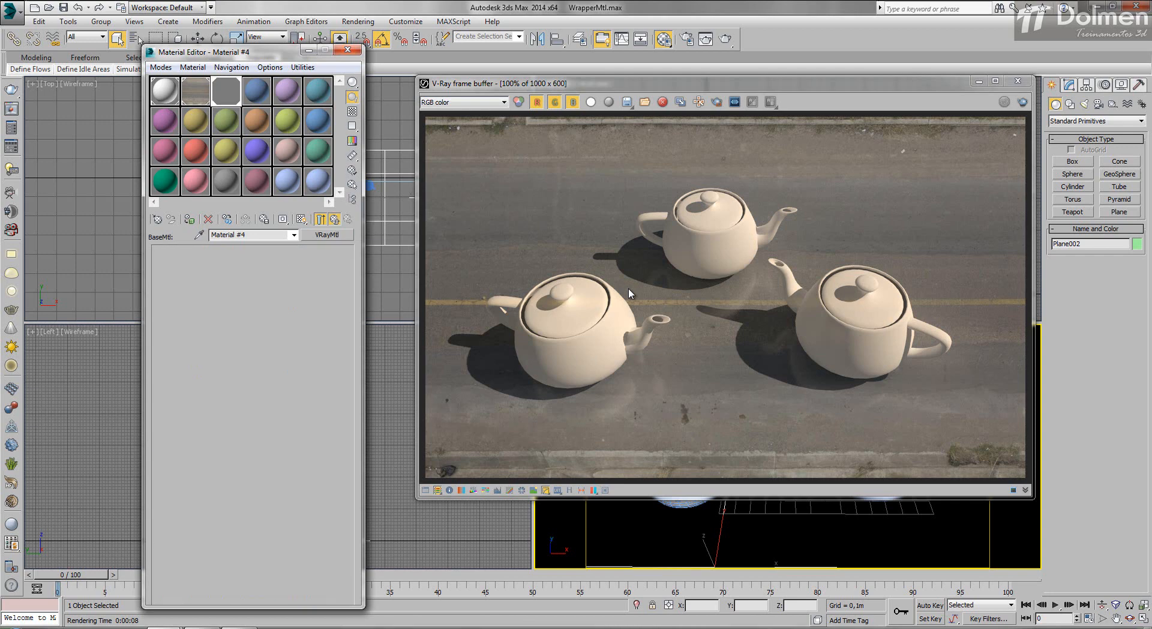